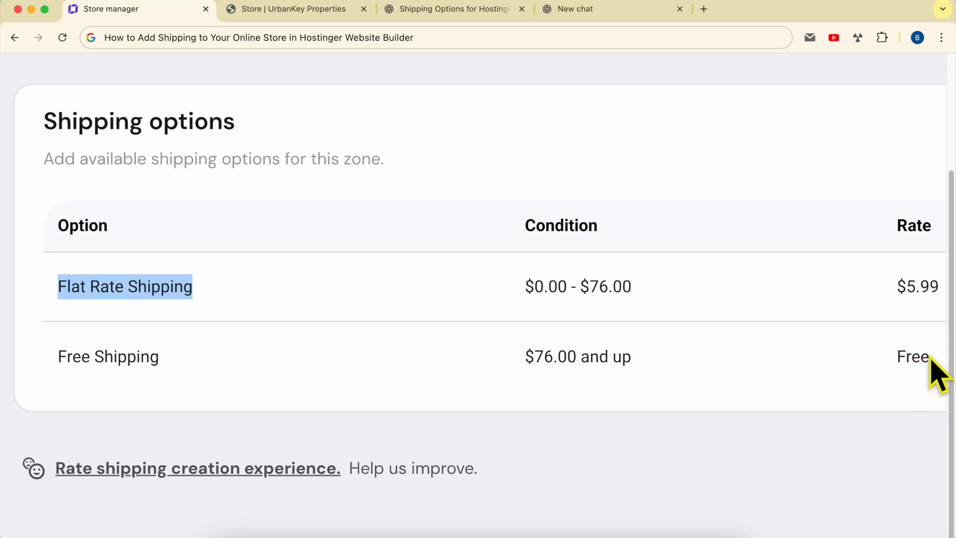
{"action": "left_click", "coordinate": [835, 451]}
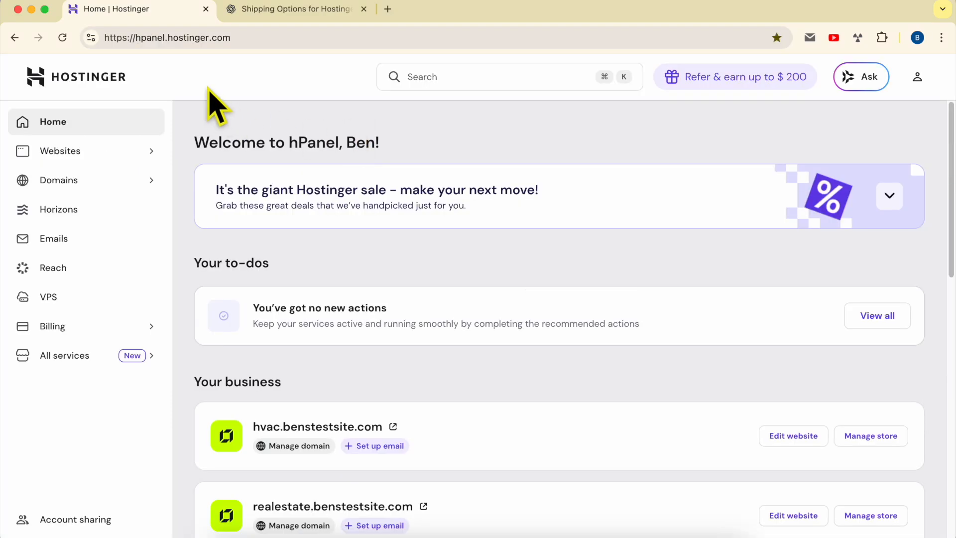
{"action": "left_click_drag", "start_coordinate": [134, 38], "coordinate": [334, 38]}
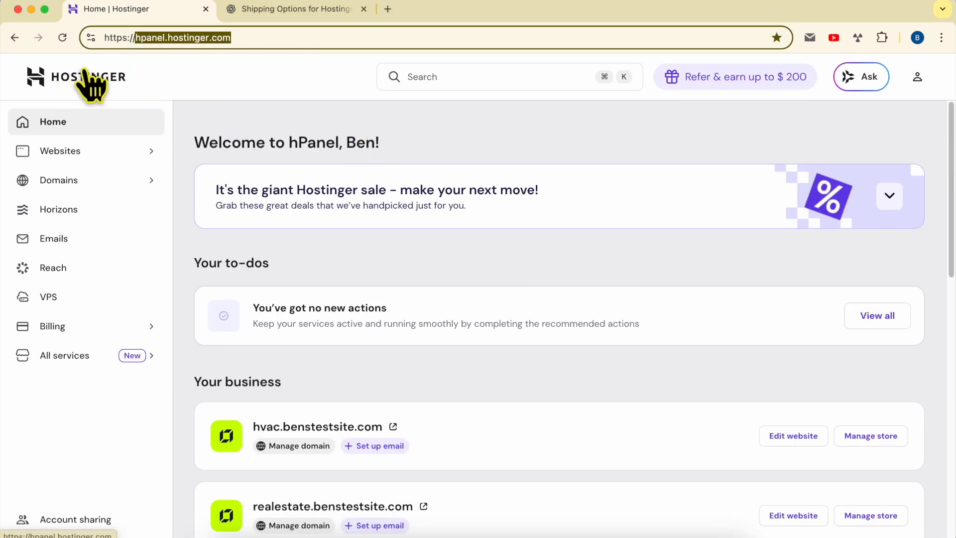
Step: Open the websites list and manage the store of hvac.benstestsite.com
{"action": "left_click", "coordinate": [77, 153]}
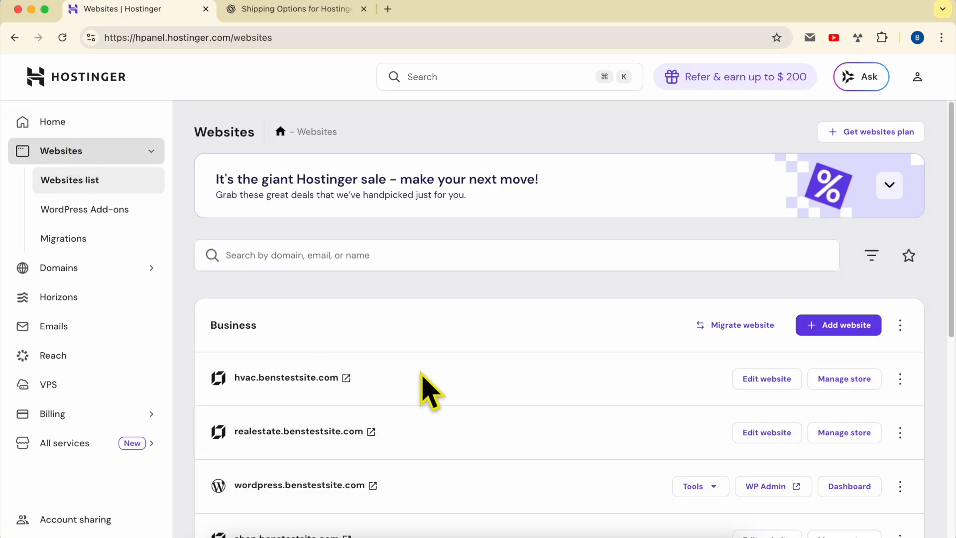
{"action": "double_click", "coordinate": [428, 379]}
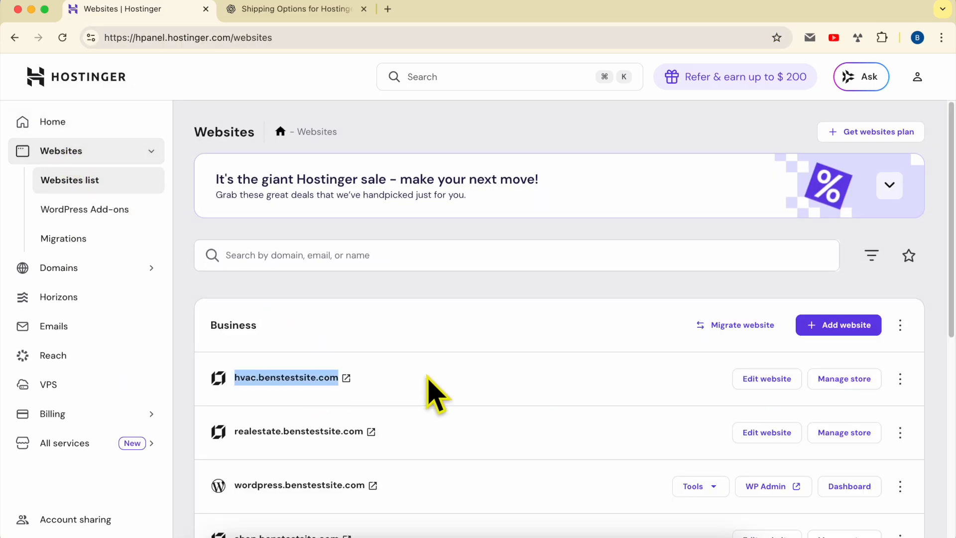
{"action": "scroll", "coordinate": [427, 377], "scroll_direction": "down", "scroll_amount": 1}
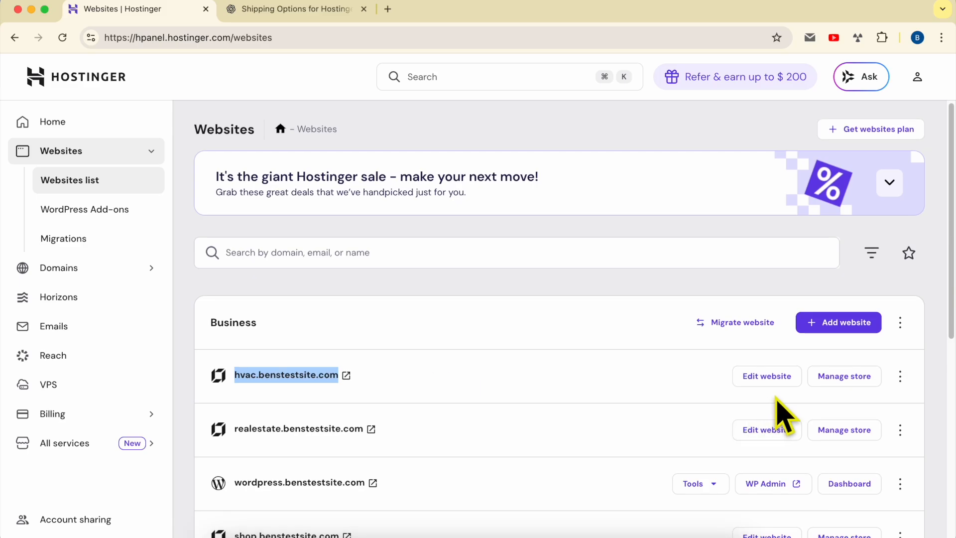
{"action": "left_click", "coordinate": [842, 380]}
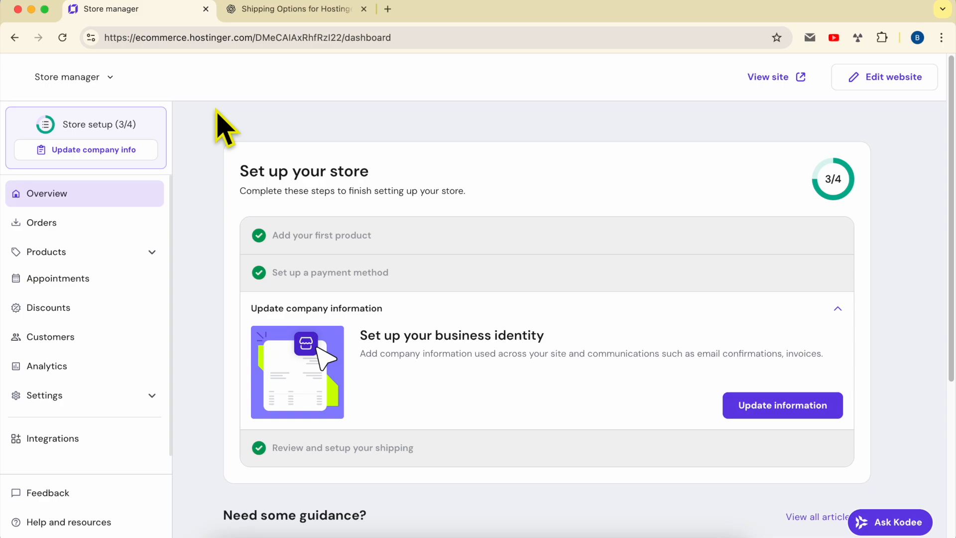
Step: Go to the store's shipping settings and start creating a new shipping zone
{"action": "left_click", "coordinate": [84, 399]}
{"action": "scroll", "coordinate": [94, 404], "scroll_direction": "down", "scroll_amount": 5}
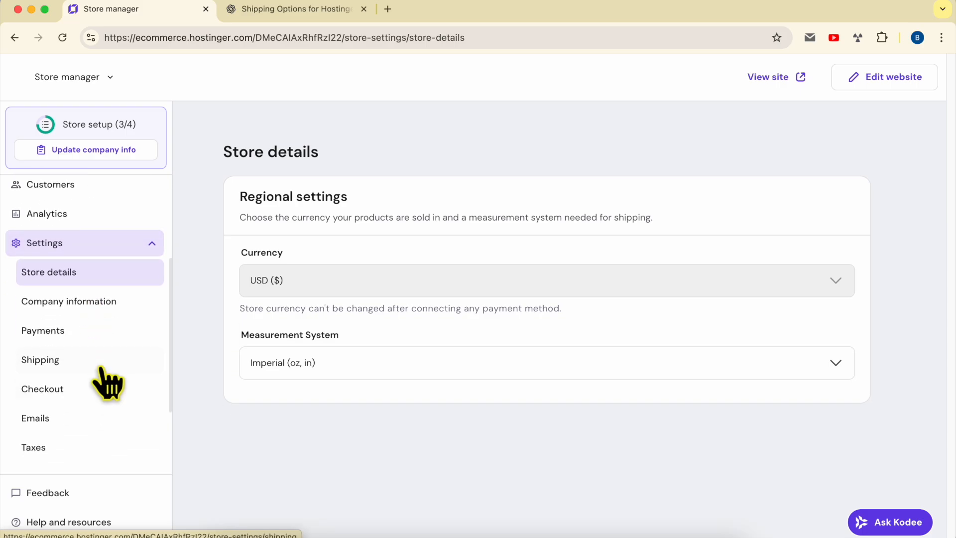
{"action": "left_click", "coordinate": [104, 378]}
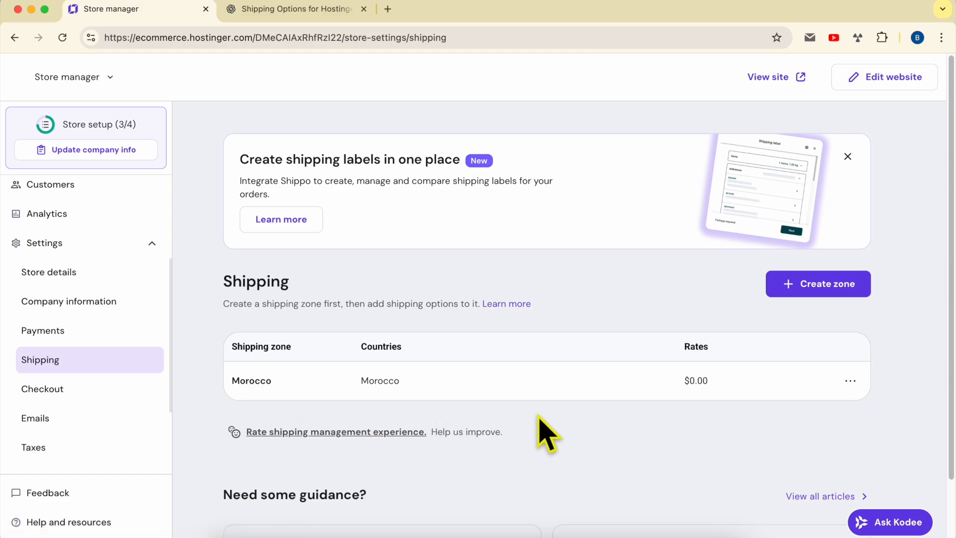
{"action": "left_click", "coordinate": [847, 290]}
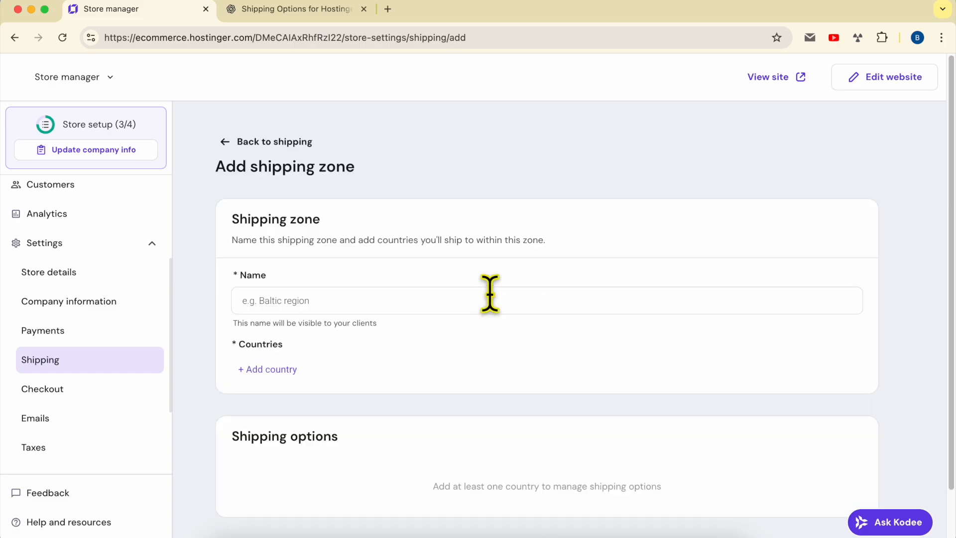
Step: Name the new shipping zone Worldwide, and replace that name with USA
{"action": "left_click", "coordinate": [305, 299]}
{"action": "type", "text": "Wor"}
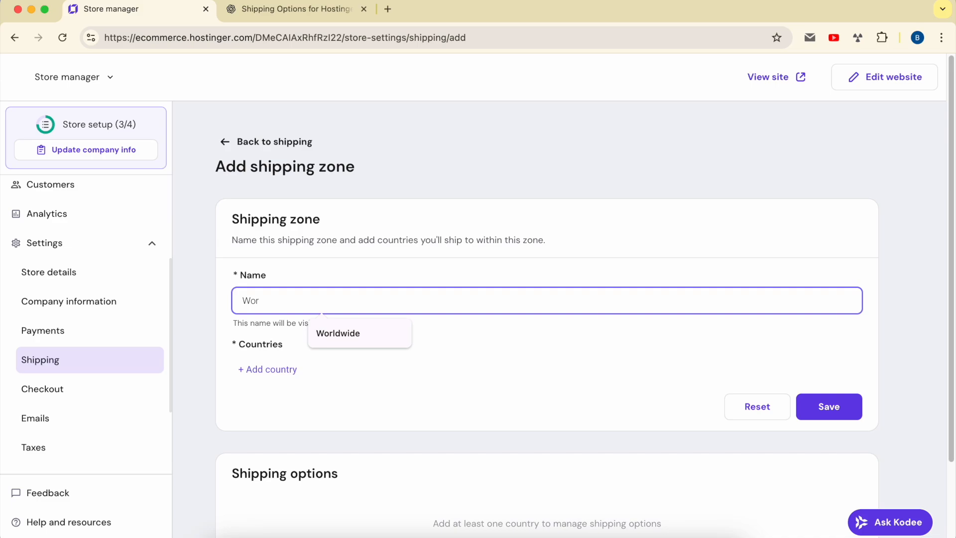
{"action": "left_click", "coordinate": [328, 333]}
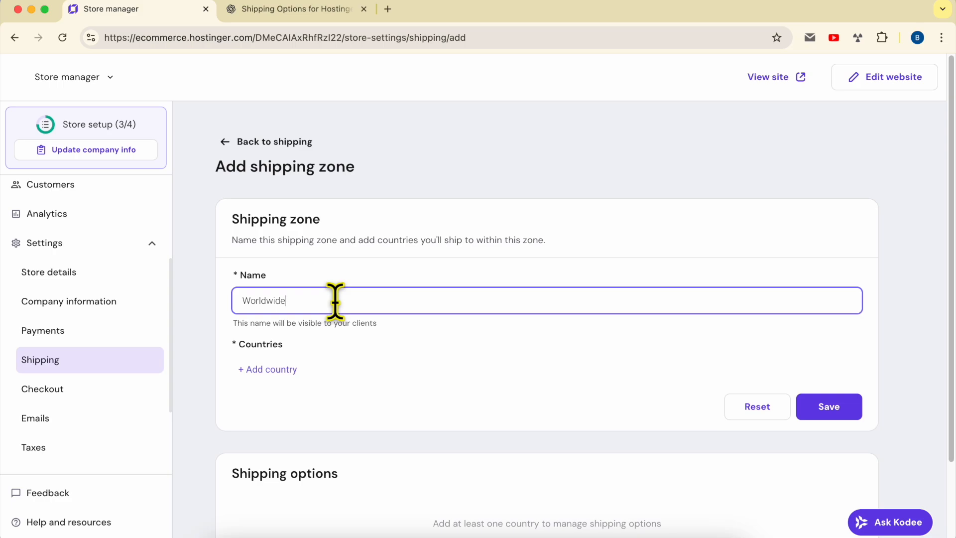
{"action": "double_click", "coordinate": [335, 301]}
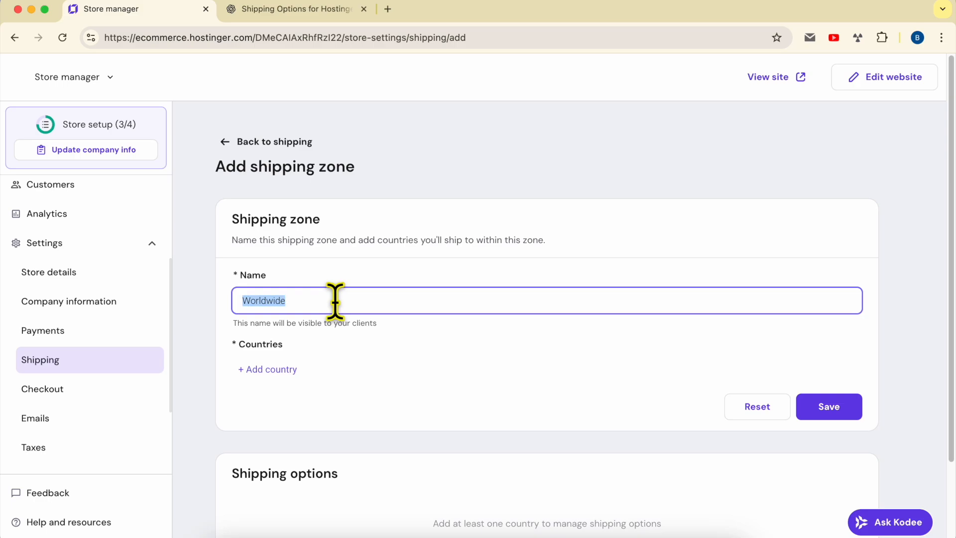
{"action": "type", "text": "USA"}
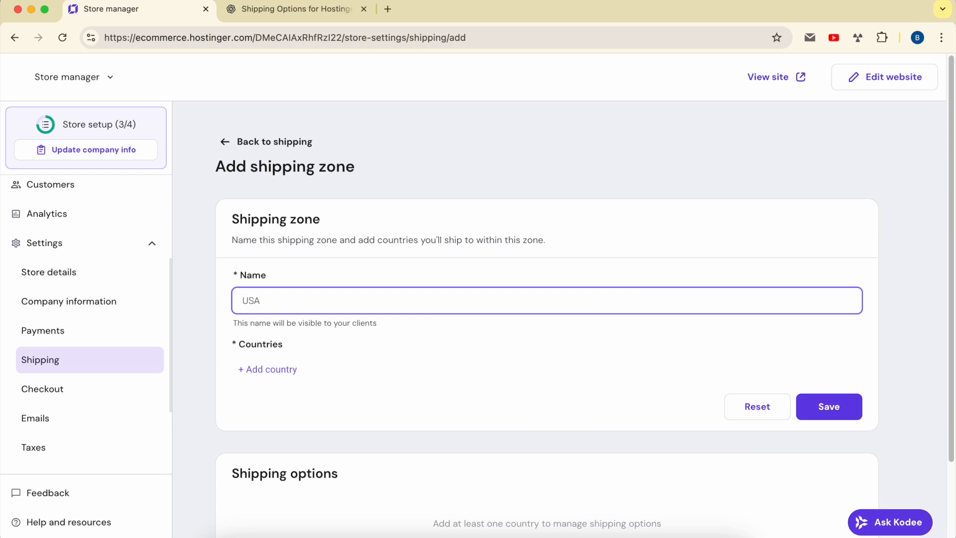
Step: Change the shipping zone's name to "Big 5 countries"
{"action": "double_click", "coordinate": [346, 303]}
{"action": "left_click", "coordinate": [346, 303]}
{"action": "double_click", "coordinate": [346, 303]}
{"action": "key", "text": "Right"}
{"action": "key", "text": "BackSpace"}
{"action": "key", "text": "BackSpace"}
{"action": "type", "text": "Big 5"}
Step: Find and add the United States and the United Kingdom to the zone's countries
{"action": "left_click", "coordinate": [268, 371]}
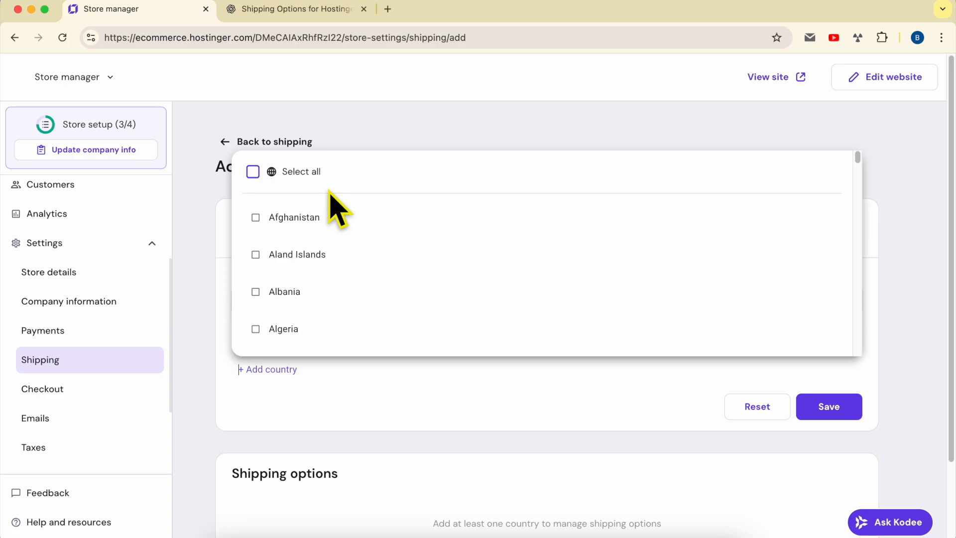
{"action": "type", "text": "u"}
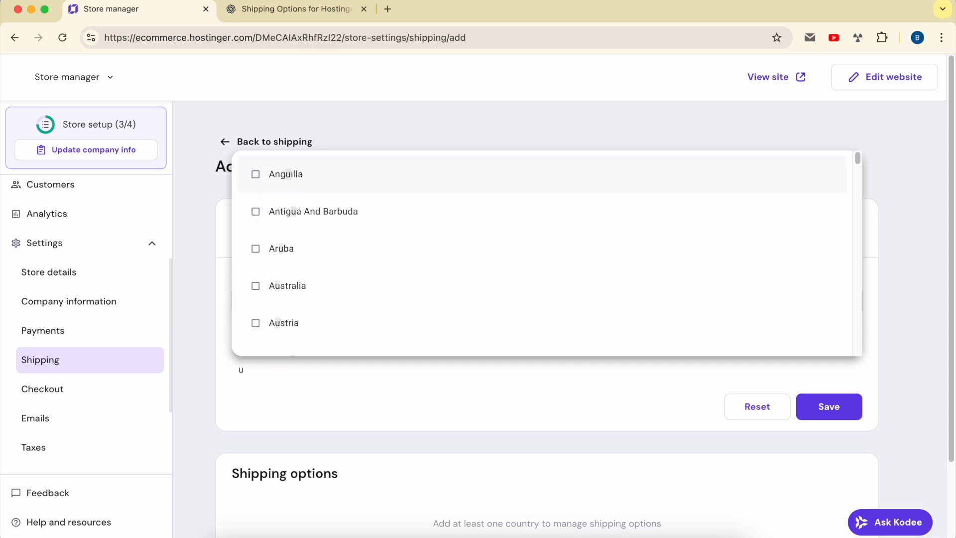
{"action": "type", "text": "nite"}
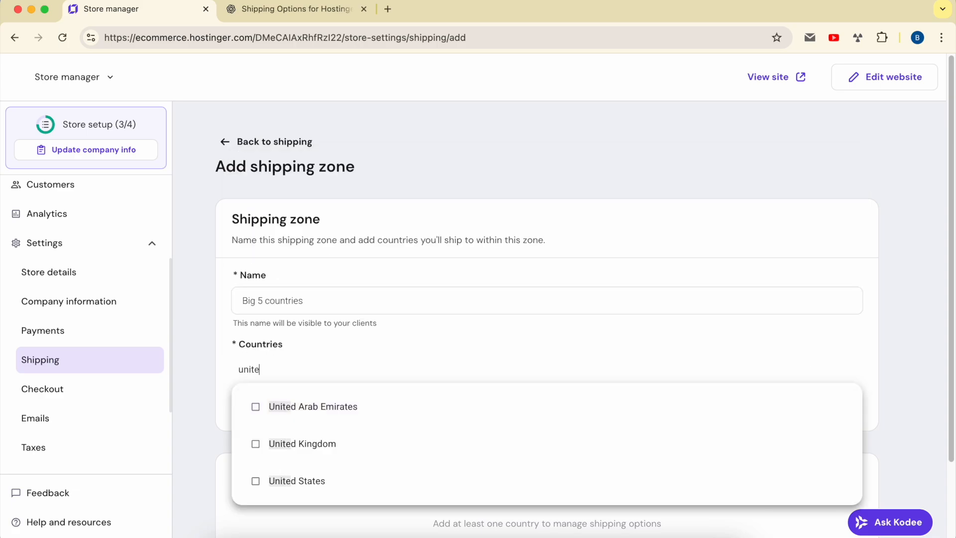
{"action": "left_click", "coordinate": [307, 481]}
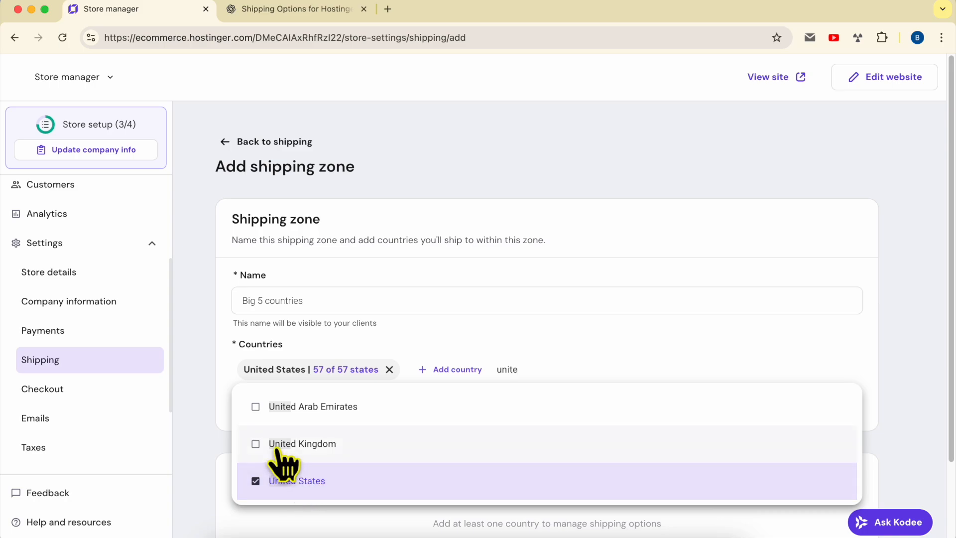
{"action": "left_click", "coordinate": [285, 446]}
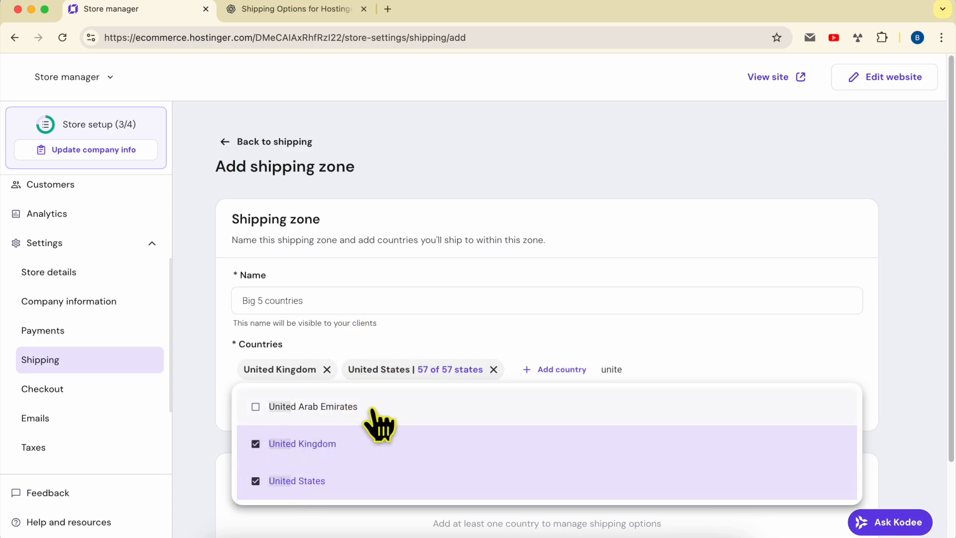
Step: Clear the country search and add Australia to the shipping zone
{"action": "key", "text": "BackSpace"}
{"action": "key", "text": "BackSpace"}
{"action": "key", "text": "BackSpace"}
{"action": "key", "text": "BackSpace"}
{"action": "key", "text": "BackSpace"}
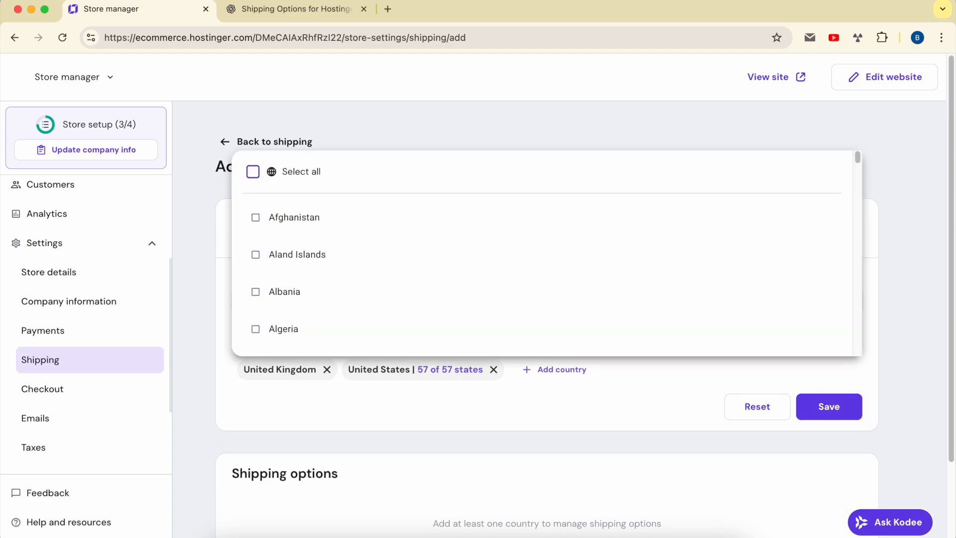
{"action": "type", "text": "austra"}
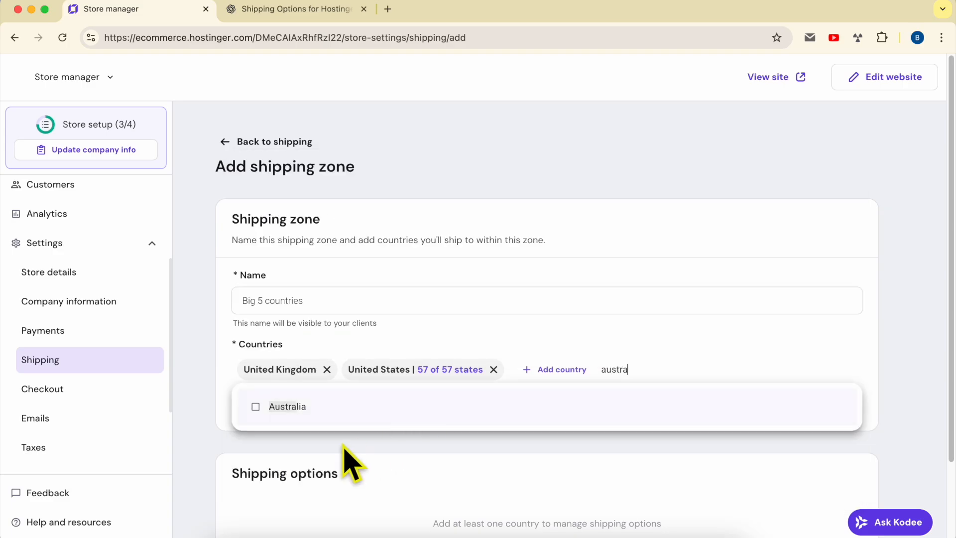
{"action": "left_click", "coordinate": [298, 416]}
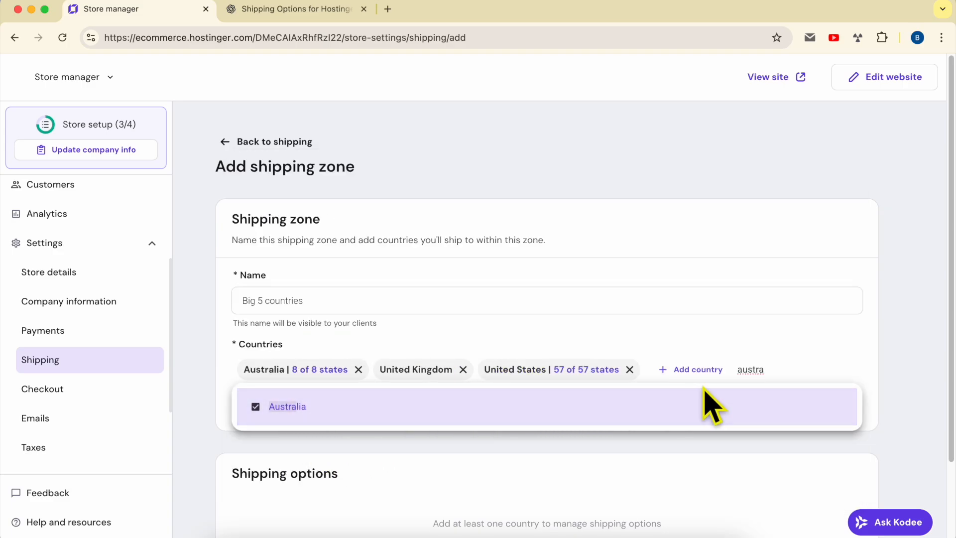
Step: Search the zone's country list for "europ"
{"action": "key", "text": "BackSpace"}
{"action": "key", "text": "BackSpace"}
{"action": "key", "text": "BackSpace"}
{"action": "key", "text": "BackSpace"}
{"action": "key", "text": "BackSpace"}
{"action": "key", "text": "BackSpace"}
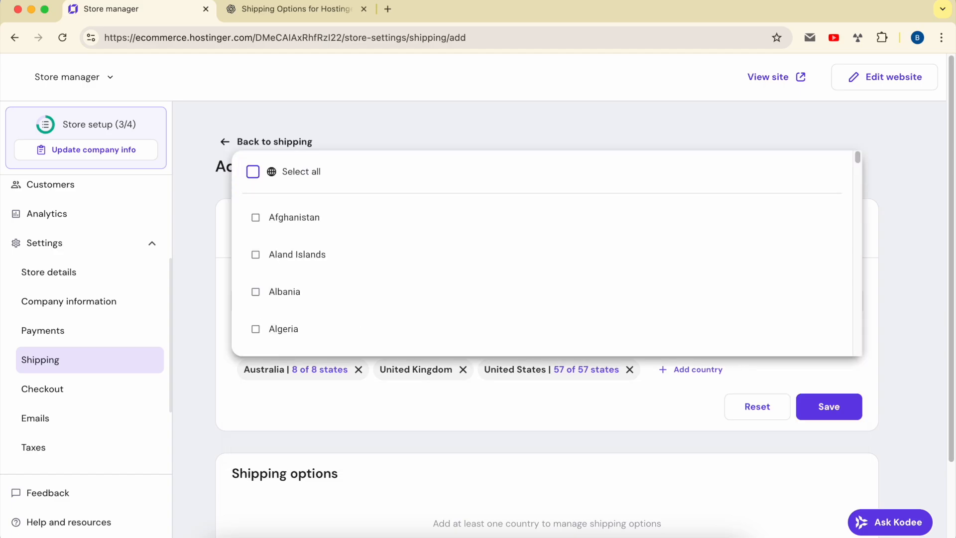
{"action": "type", "text": "europ"}
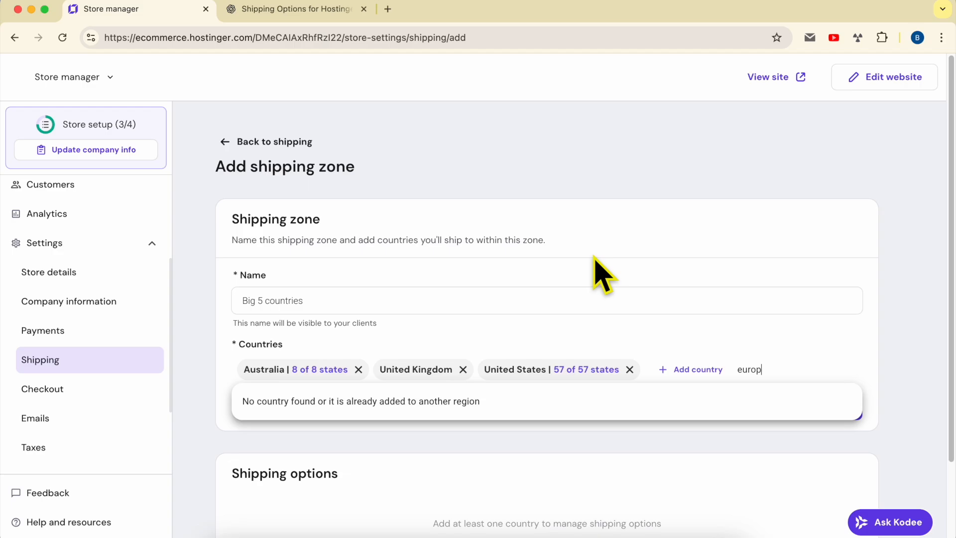
Step: Open ChatGPT in a separate browser tab and ask it what the big 5 countries are
{"action": "left_click", "coordinate": [401, 35]}
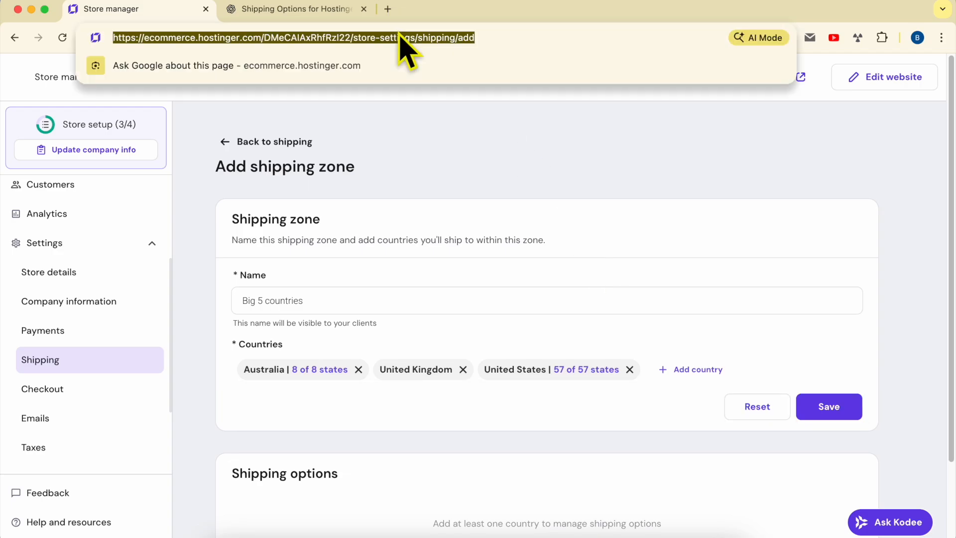
{"action": "type", "text": "cha"}
{"action": "key", "text": "super+Return"}
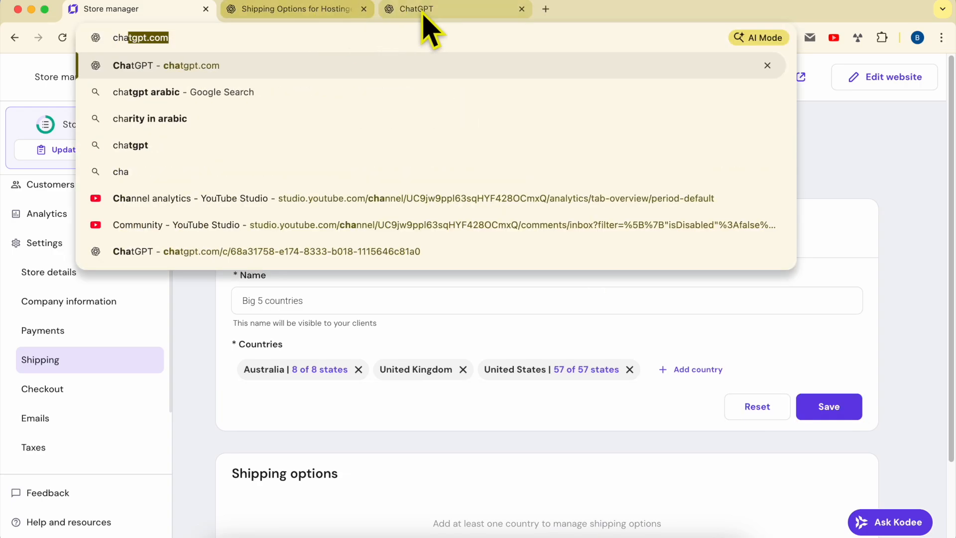
{"action": "left_click", "coordinate": [423, 14]}
{"action": "type", "text": "what a"}
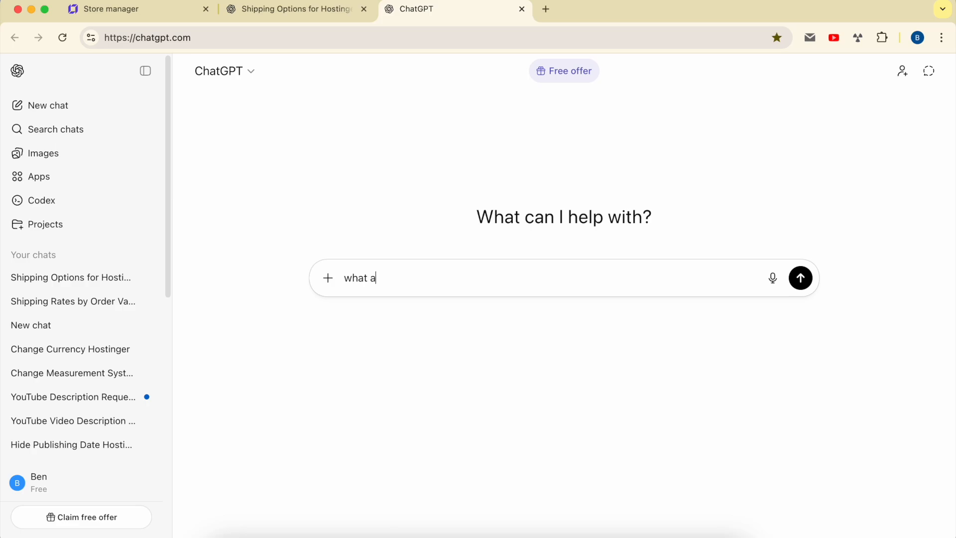
{"action": "type", "text": "re the big 5 coutnries"}
{"action": "key", "text": "Return"}
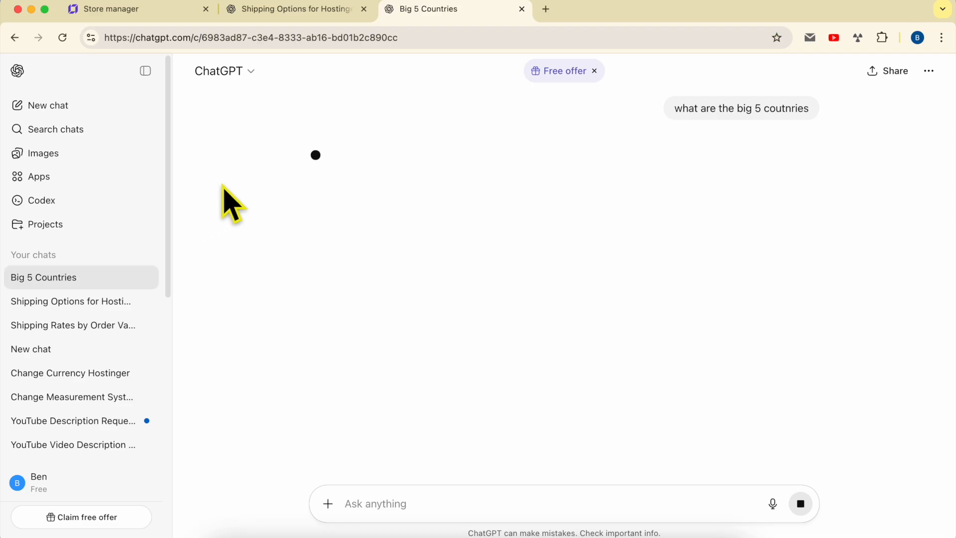
Step: Return to the store manager and add Canada to the shipping zone's countries
{"action": "left_click", "coordinate": [172, 15]}
{"action": "left_click", "coordinate": [711, 371]}
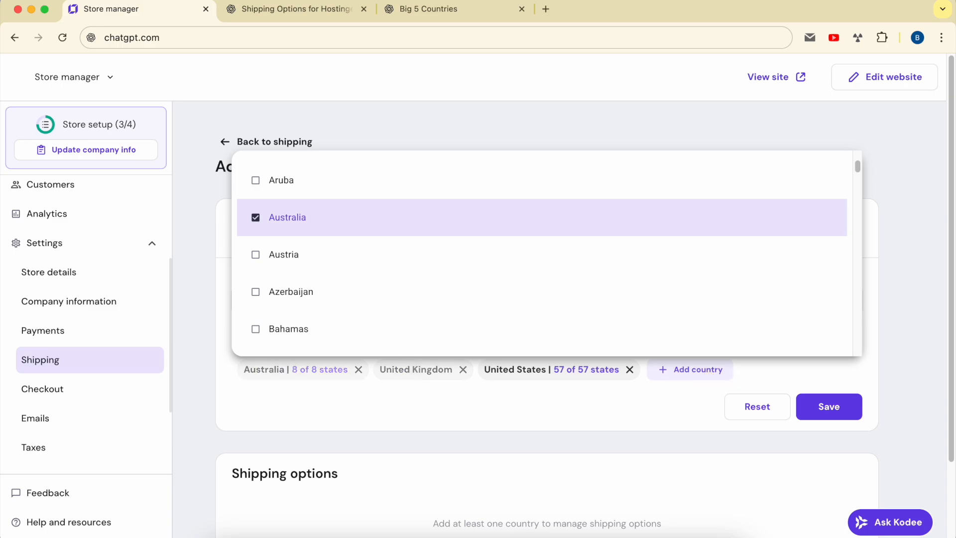
{"action": "scroll", "coordinate": [355, 180], "scroll_direction": "up", "scroll_amount": 5}
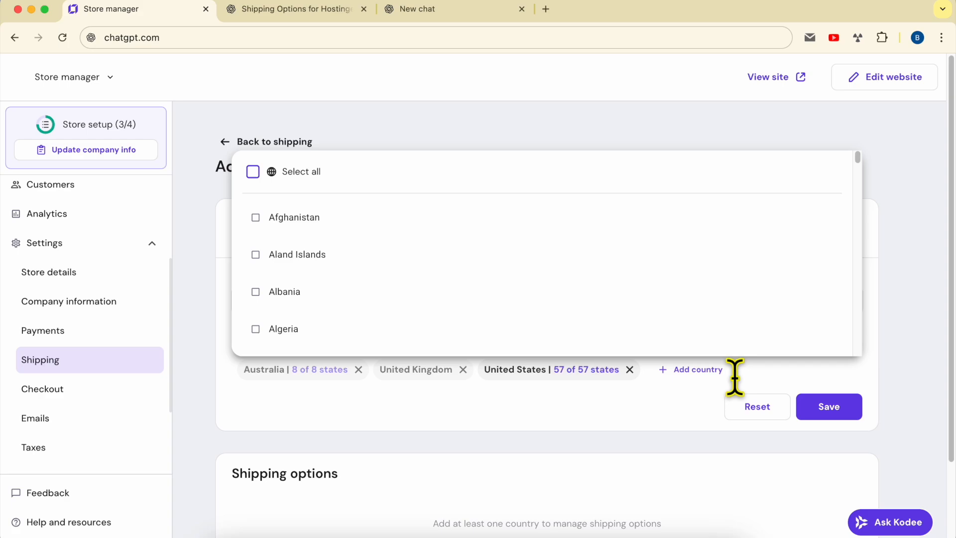
{"action": "left_click", "coordinate": [677, 402]}
{"action": "left_click", "coordinate": [665, 372]}
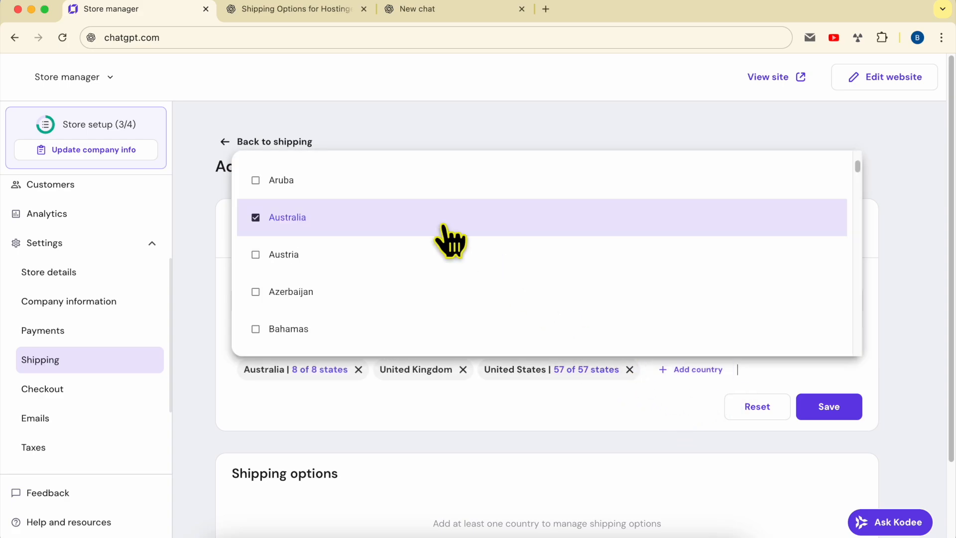
{"action": "scroll", "coordinate": [324, 234], "scroll_direction": "down", "scroll_amount": 15}
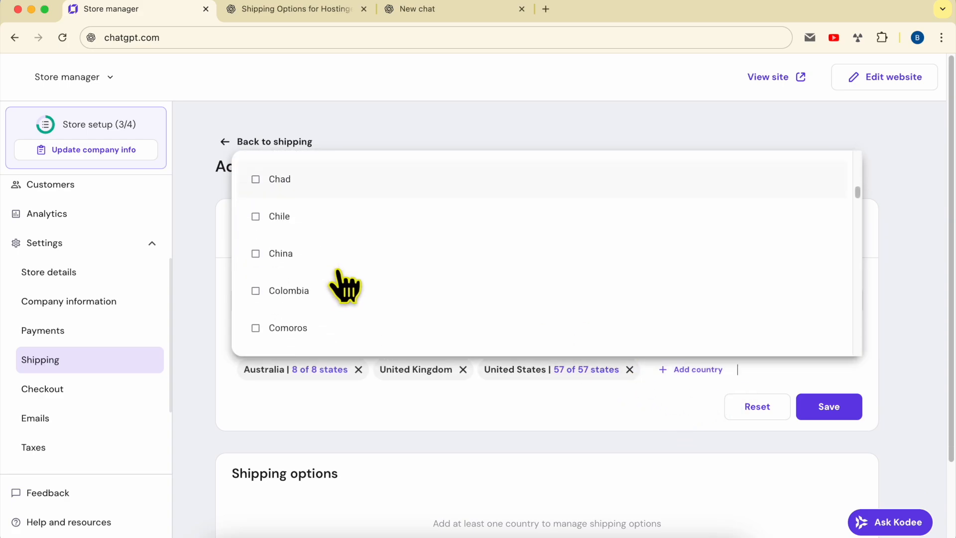
{"action": "scroll", "coordinate": [337, 273], "scroll_direction": "up", "scroll_amount": 5}
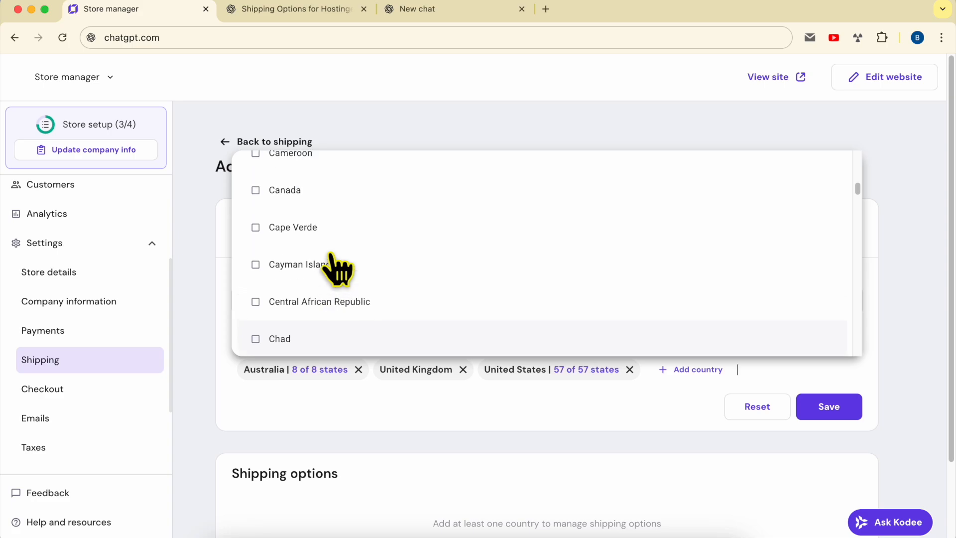
{"action": "left_click", "coordinate": [292, 190]}
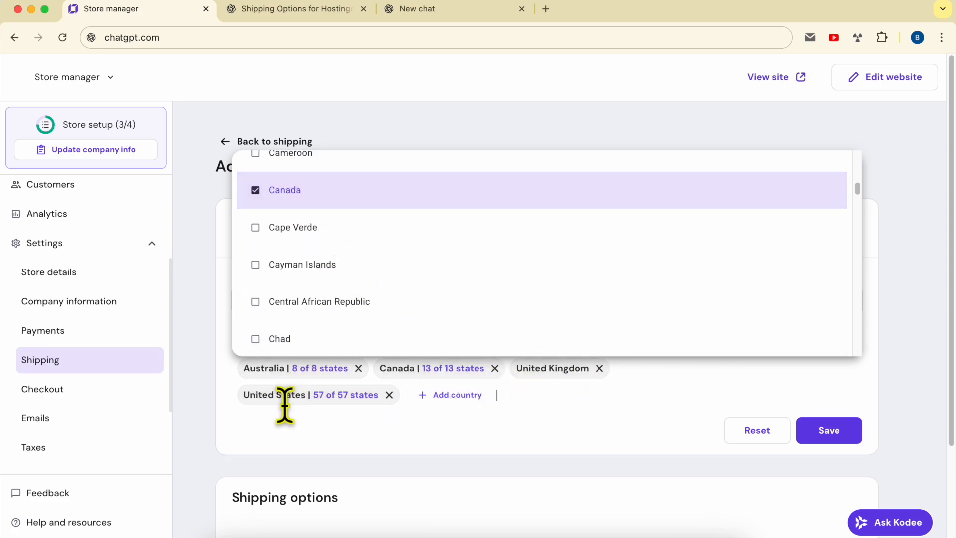
Step: Consult ChatGPT's answer on the big 5 countries and add France to the store's shipping zone
{"action": "left_click", "coordinate": [418, 9]}
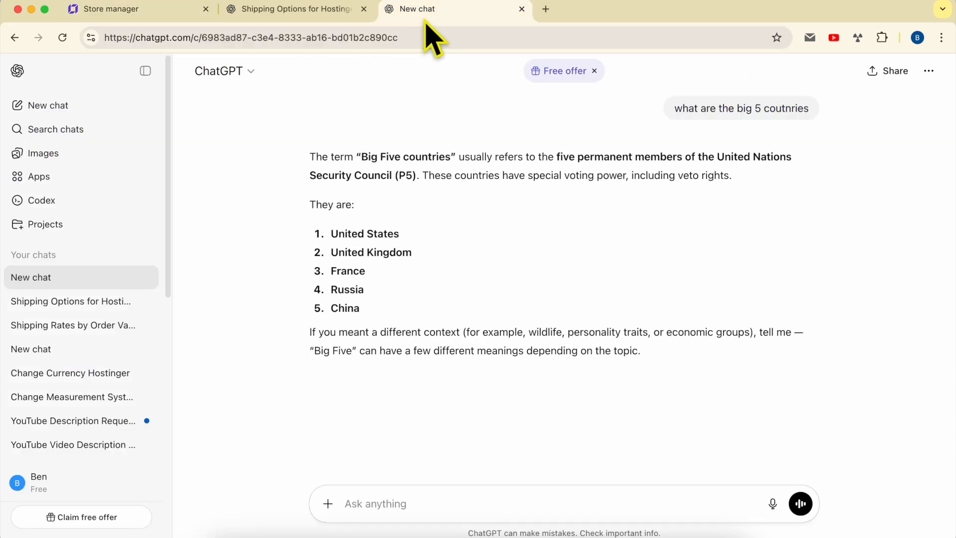
{"action": "double_click", "coordinate": [354, 272]}
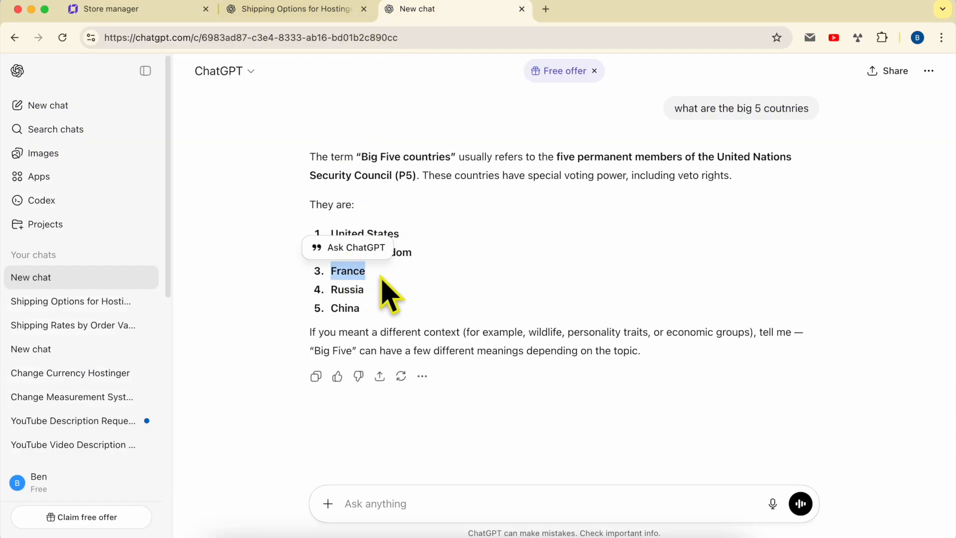
{"action": "left_click", "coordinate": [466, 297]}
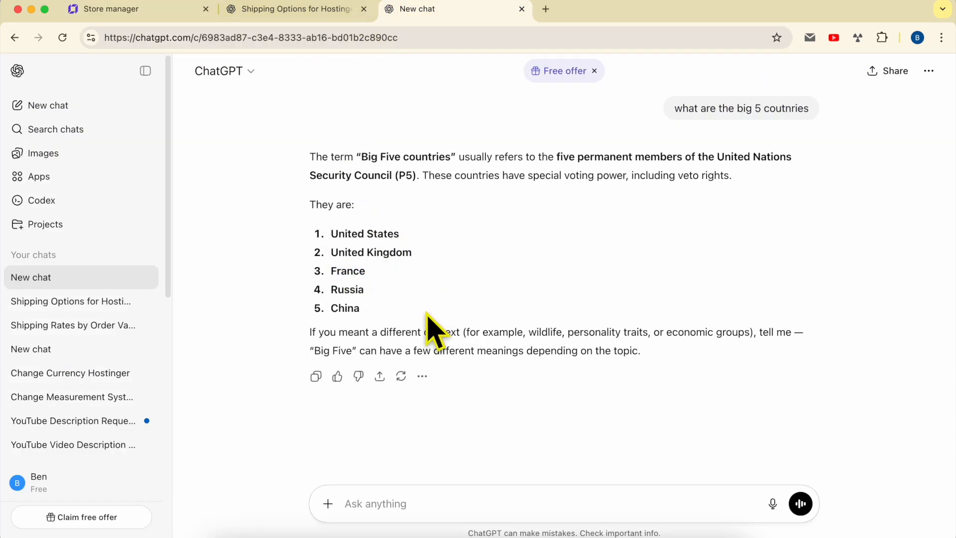
{"action": "left_click", "coordinate": [122, 10]}
{"action": "left_click", "coordinate": [451, 394]}
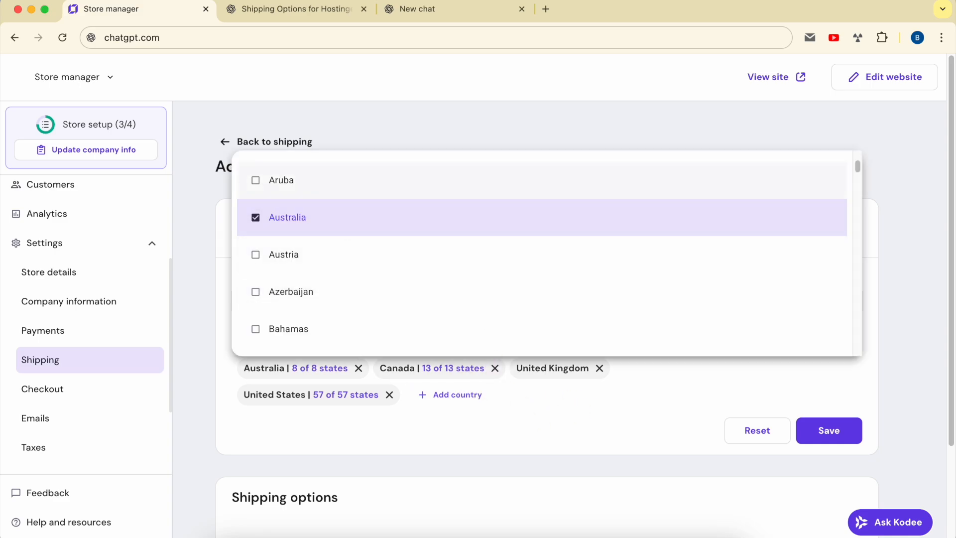
{"action": "type", "text": "fr"}
{"action": "left_click", "coordinate": [307, 197]}
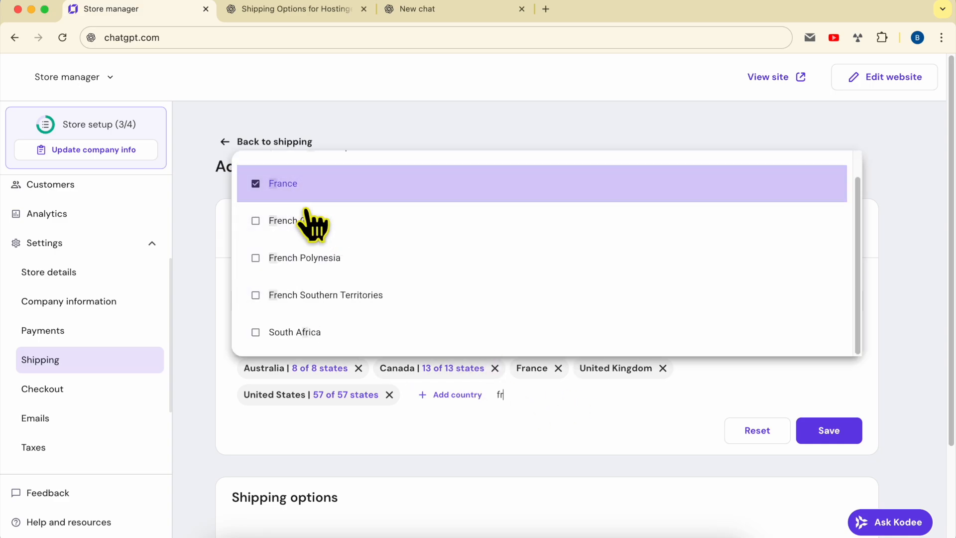
{"action": "left_click", "coordinate": [590, 413]}
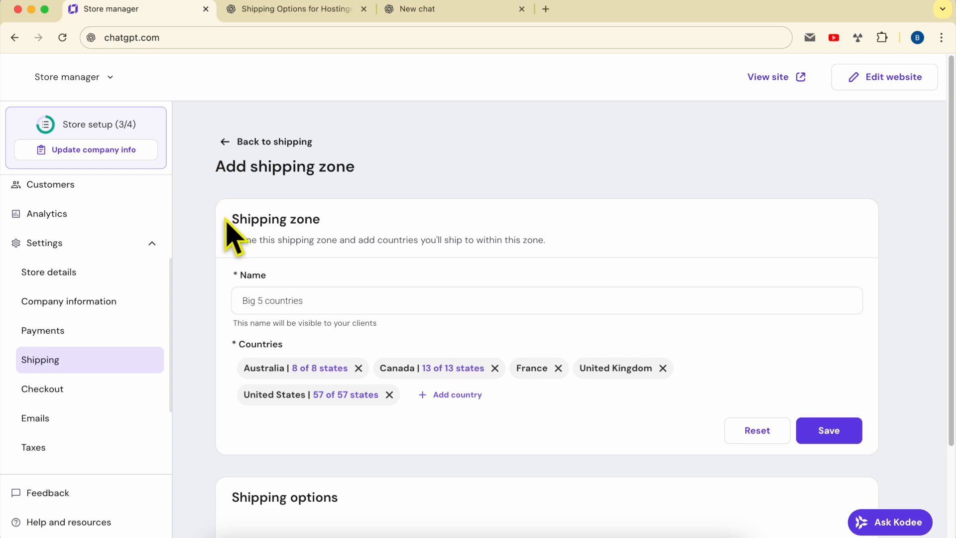
Step: Save the "Big 5 countries" shipping zone with its selected countries
{"action": "triple_click", "coordinate": [286, 302]}
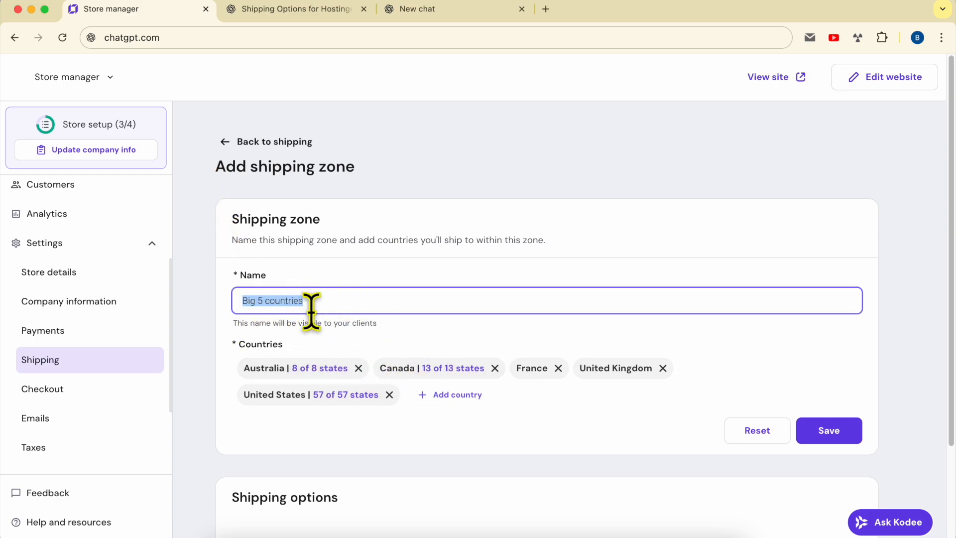
{"action": "left_click", "coordinate": [831, 432]}
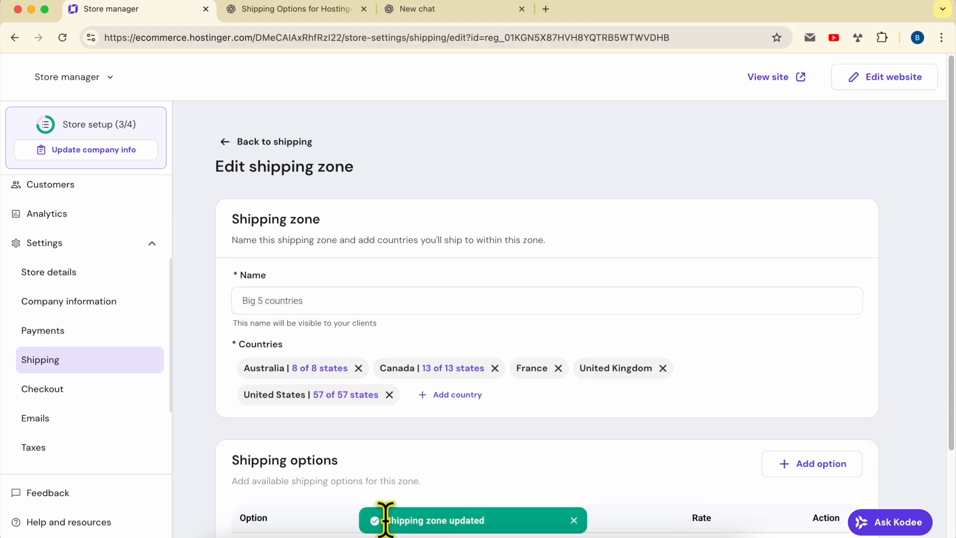
Step: Open the form for adding a new shipping option to the zone
{"action": "scroll", "coordinate": [548, 473], "scroll_direction": "down", "scroll_amount": 3}
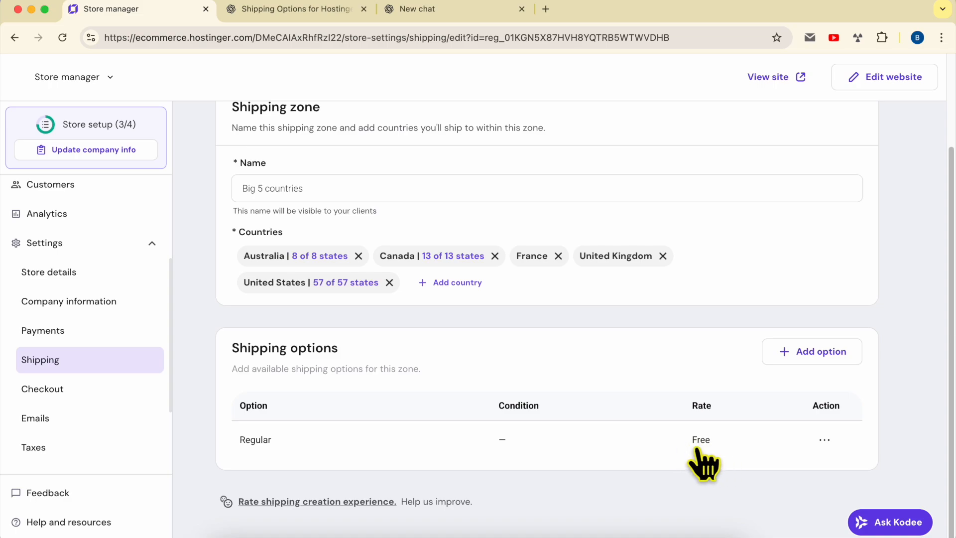
{"action": "left_click", "coordinate": [825, 441]}
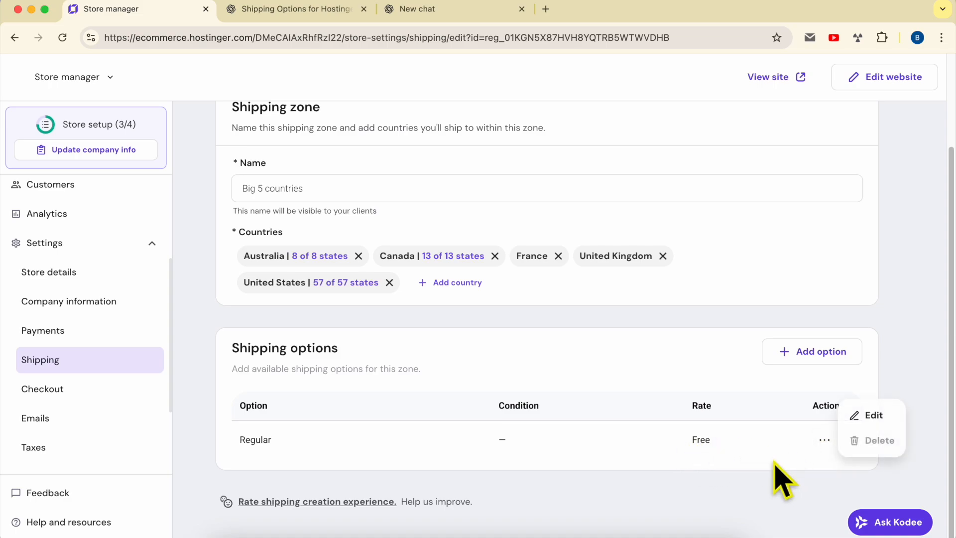
{"action": "left_click", "coordinate": [815, 355]}
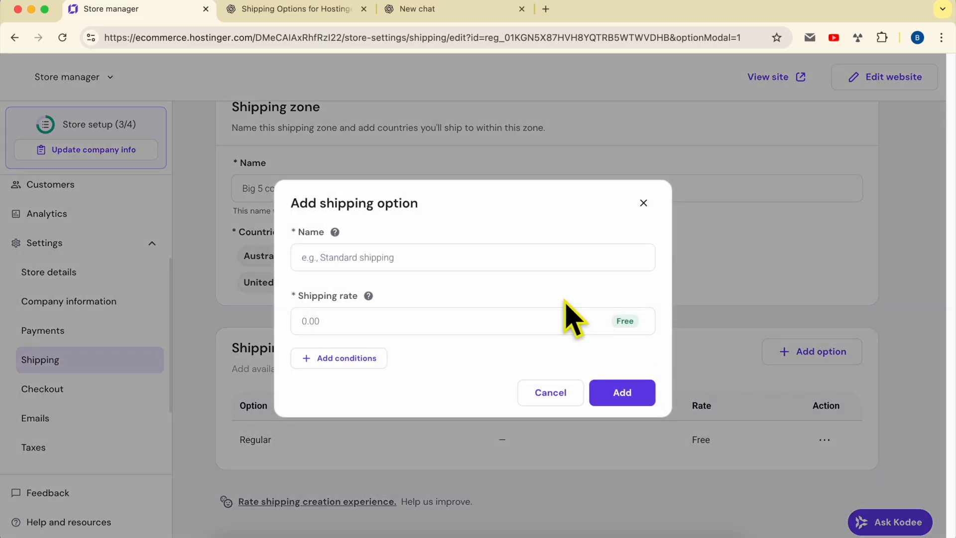
Step: Switch to the ChatGPT chat on Hostinger shipping options and review the Tiered Shipping suggestion's order ranges and rates
{"action": "left_click", "coordinate": [313, 11]}
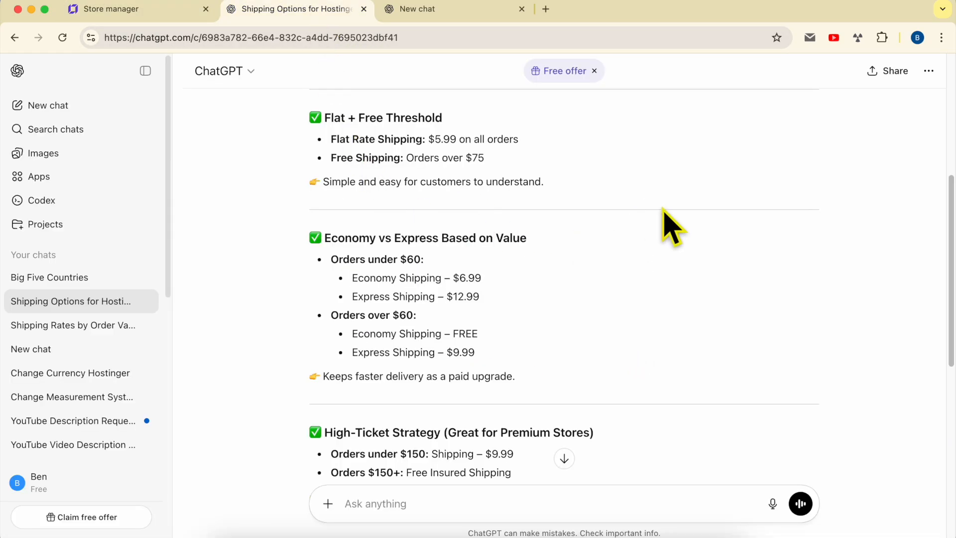
{"action": "scroll", "coordinate": [578, 197], "scroll_direction": "up", "scroll_amount": 5}
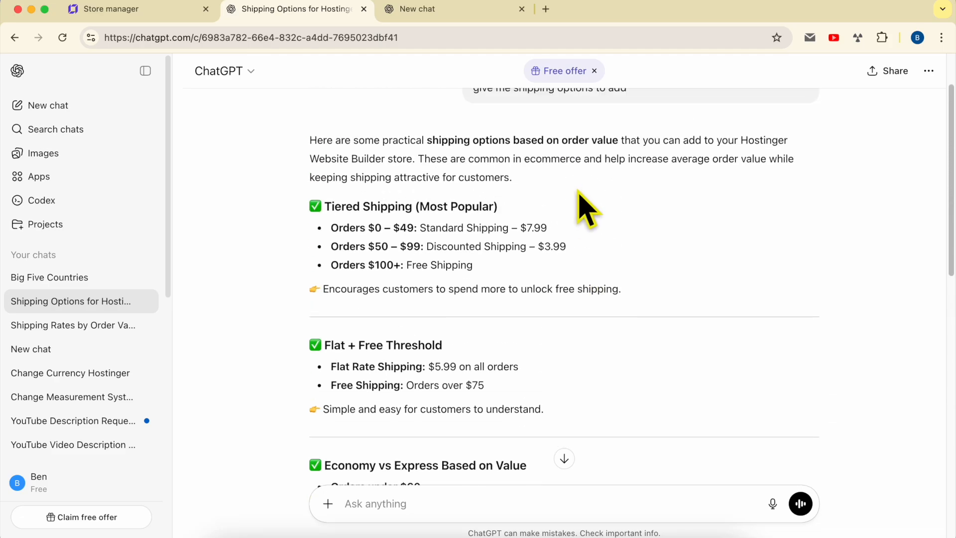
{"action": "scroll", "coordinate": [479, 206], "scroll_direction": "down", "scroll_amount": 1}
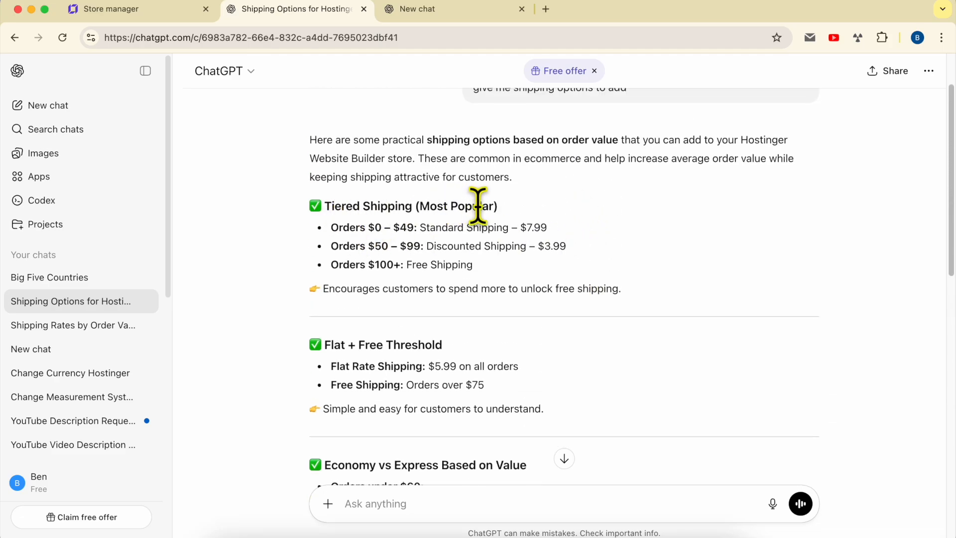
{"action": "left_click_drag", "start_coordinate": [337, 225], "coordinate": [416, 225]}
{"action": "left_click", "coordinate": [355, 227]}
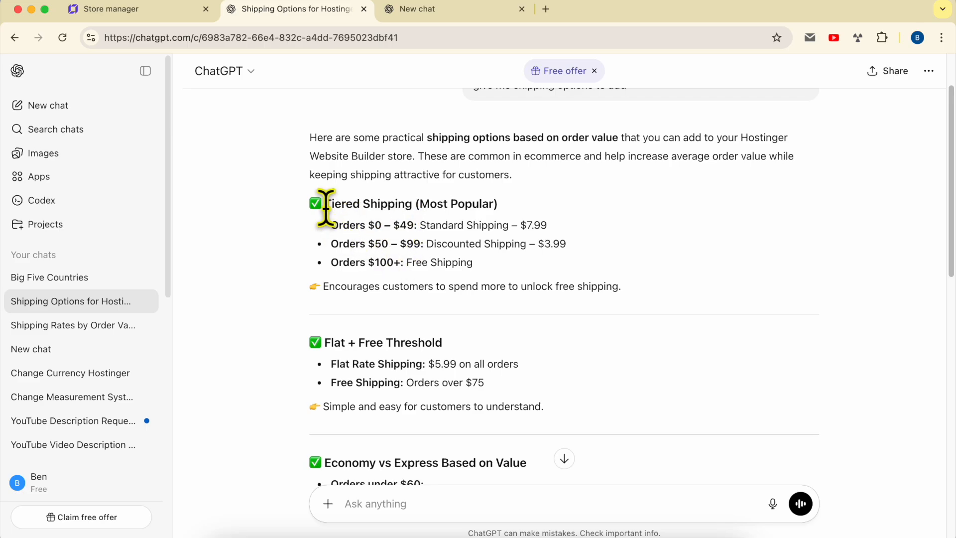
{"action": "left_click_drag", "start_coordinate": [326, 204], "coordinate": [413, 204]}
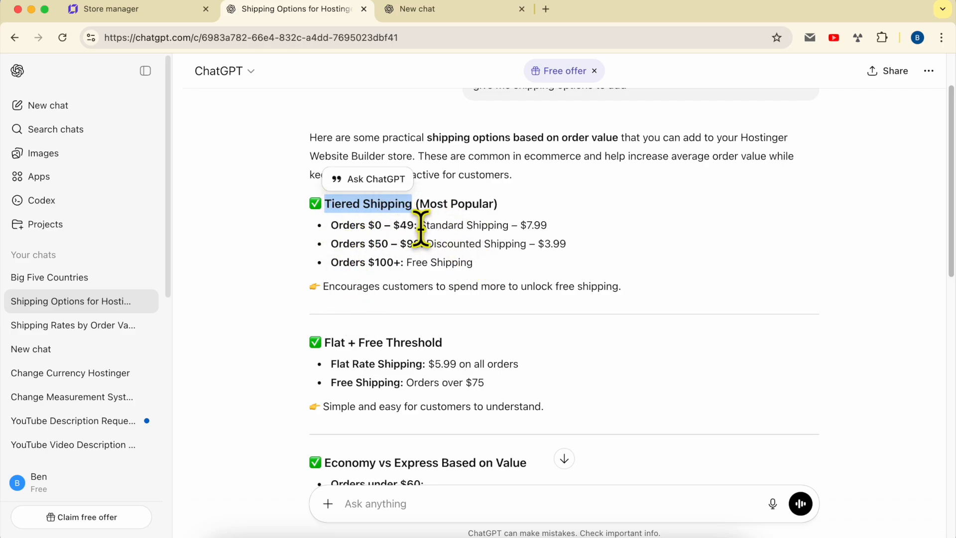
{"action": "left_click_drag", "start_coordinate": [420, 226], "coordinate": [548, 225]}
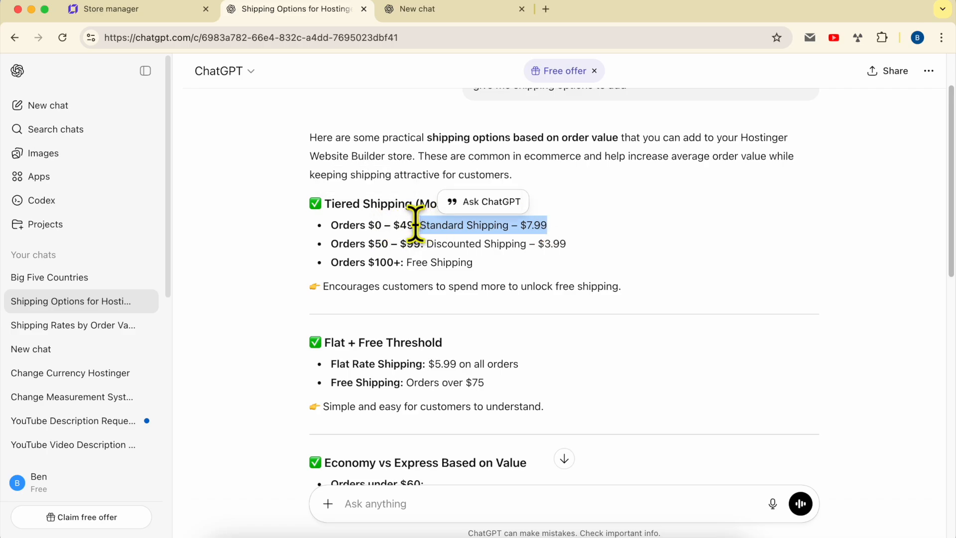
{"action": "left_click_drag", "start_coordinate": [416, 225], "coordinate": [332, 243]}
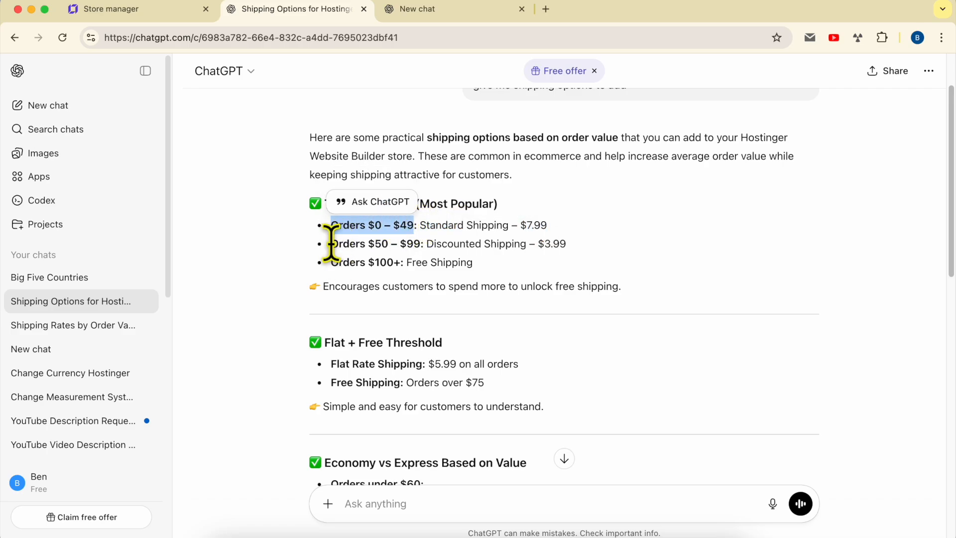
{"action": "left_click_drag", "start_coordinate": [421, 245], "coordinate": [332, 242]}
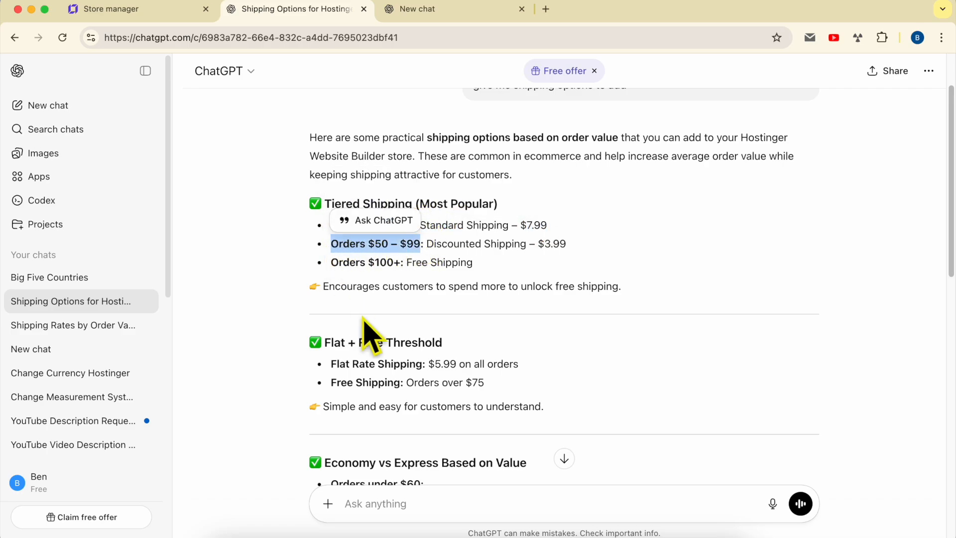
{"action": "left_click_drag", "start_coordinate": [331, 285], "coordinate": [653, 303]}
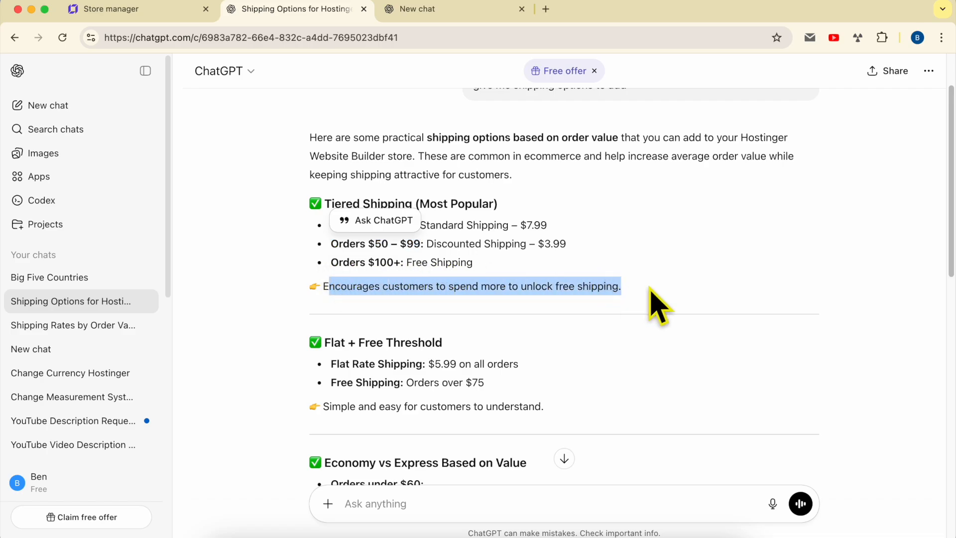
{"action": "left_click", "coordinate": [443, 319]}
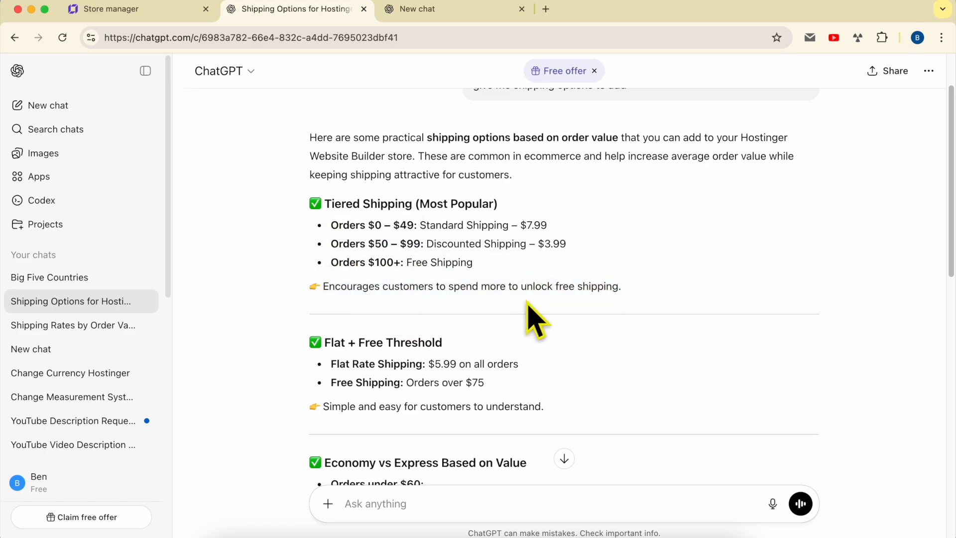
Step: Review the Flat + Free Threshold suggestion, including its flat rate and free shipping condition
{"action": "scroll", "coordinate": [399, 319], "scroll_direction": "down", "scroll_amount": 3}
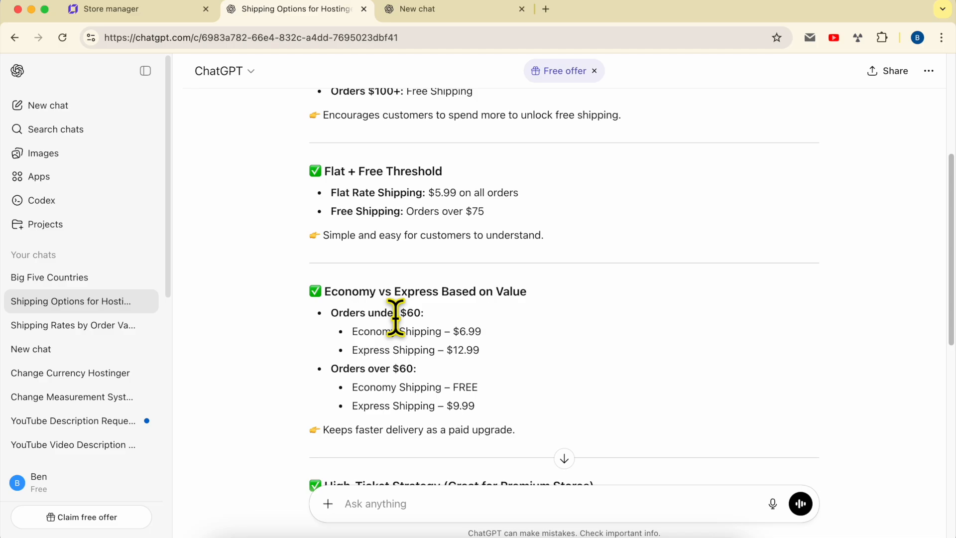
{"action": "left_click_drag", "start_coordinate": [330, 169], "coordinate": [452, 170]}
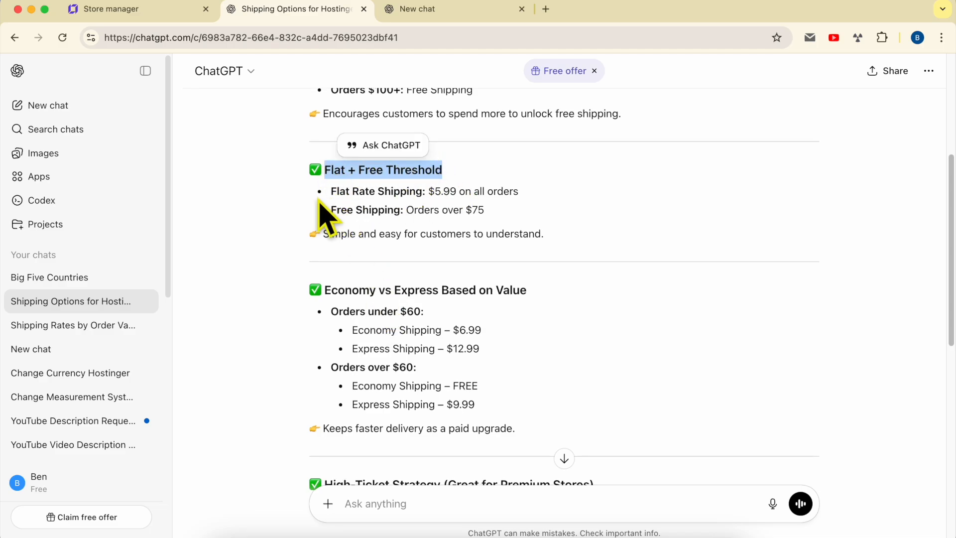
{"action": "left_click_drag", "start_coordinate": [330, 193], "coordinate": [369, 192]}
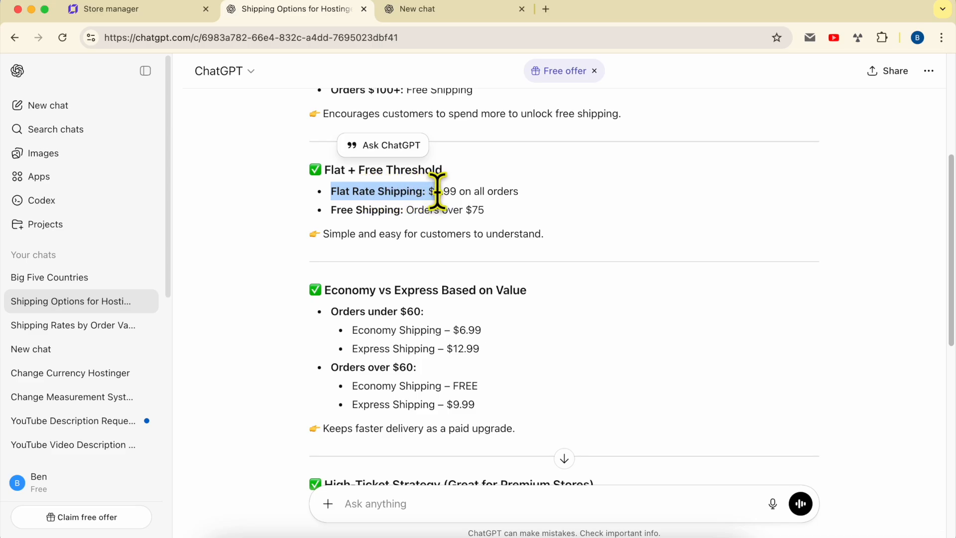
{"action": "left_click_drag", "start_coordinate": [458, 191], "coordinate": [544, 210]}
{"action": "left_click_drag", "start_coordinate": [332, 211], "coordinate": [498, 211]}
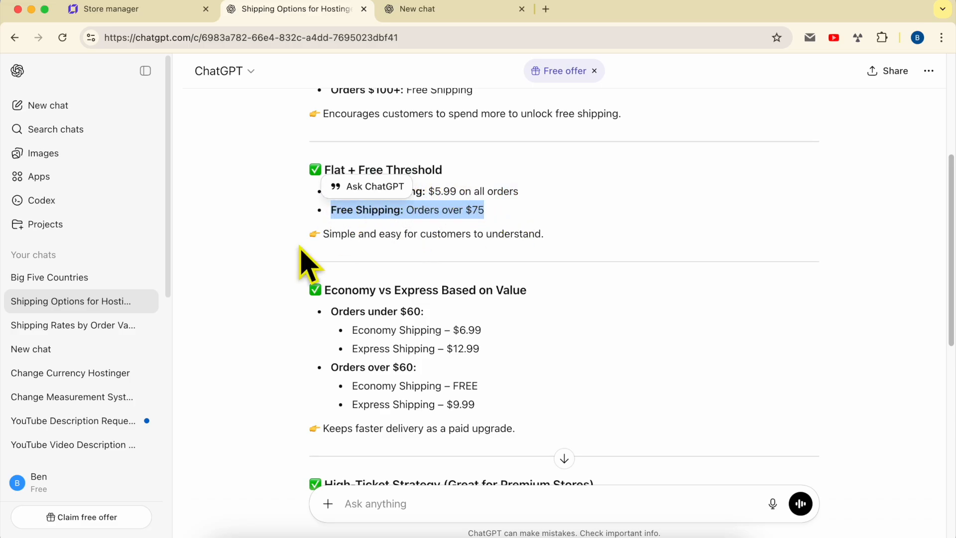
{"action": "left_click_drag", "start_coordinate": [321, 234], "coordinate": [550, 234]}
Step: Review the Economy vs Express Based on Value suggestion and its rates for orders under and over $60
{"action": "scroll", "coordinate": [500, 292], "scroll_direction": "down", "scroll_amount": 5}
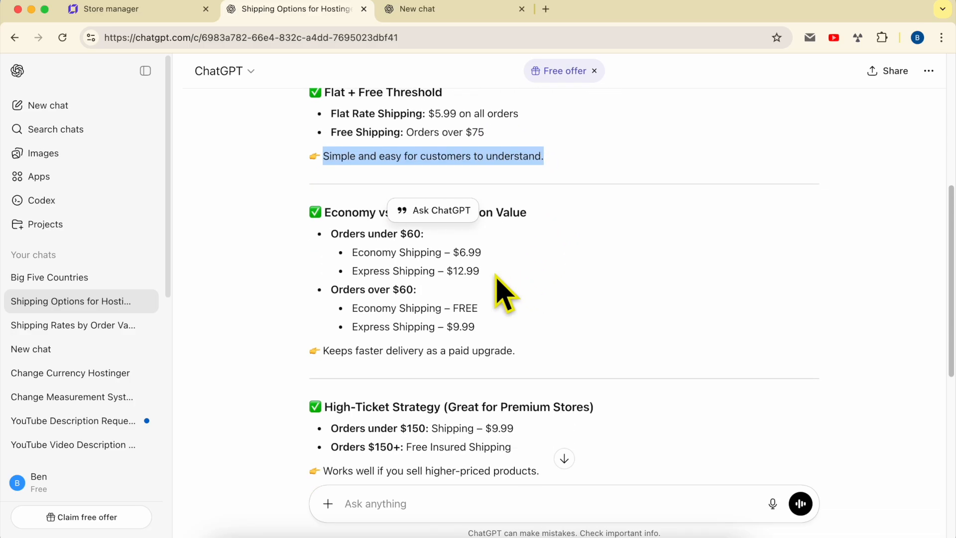
{"action": "left_click", "coordinate": [379, 249]}
{"action": "scroll", "coordinate": [379, 249], "scroll_direction": "down", "scroll_amount": 1}
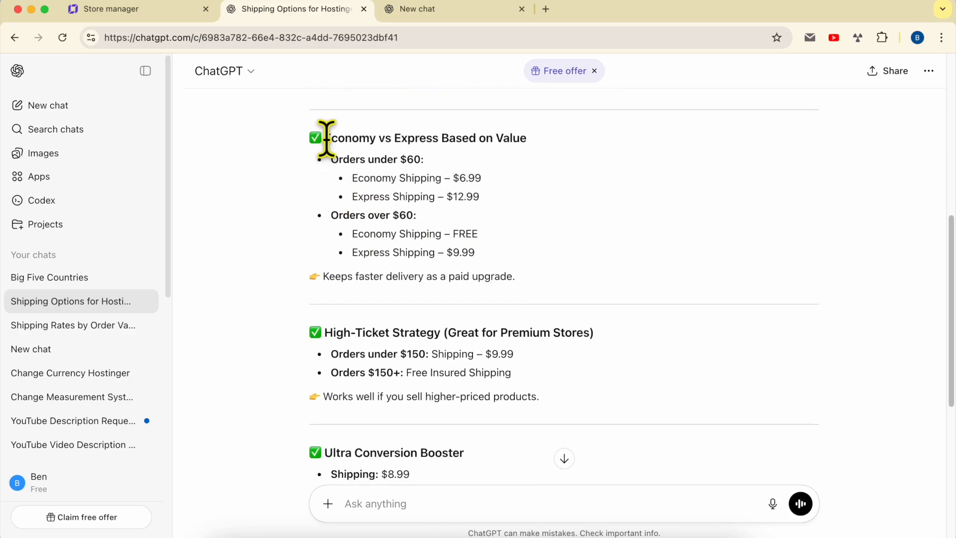
{"action": "left_click_drag", "start_coordinate": [326, 138], "coordinate": [543, 152]}
{"action": "left_click_drag", "start_coordinate": [331, 162], "coordinate": [442, 175]}
{"action": "left_click_drag", "start_coordinate": [354, 178], "coordinate": [440, 191]}
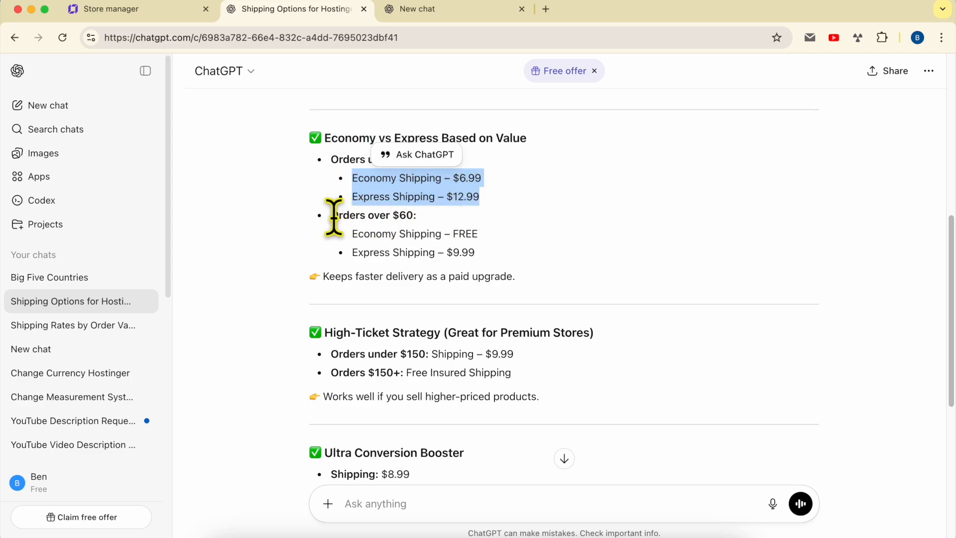
{"action": "left_click_drag", "start_coordinate": [332, 215], "coordinate": [395, 215]}
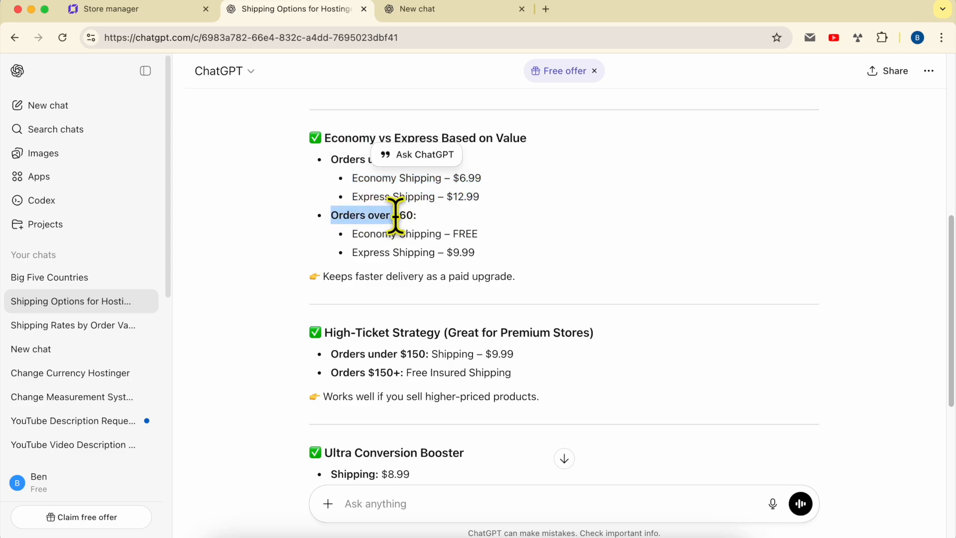
{"action": "triple_click", "coordinate": [466, 233]}
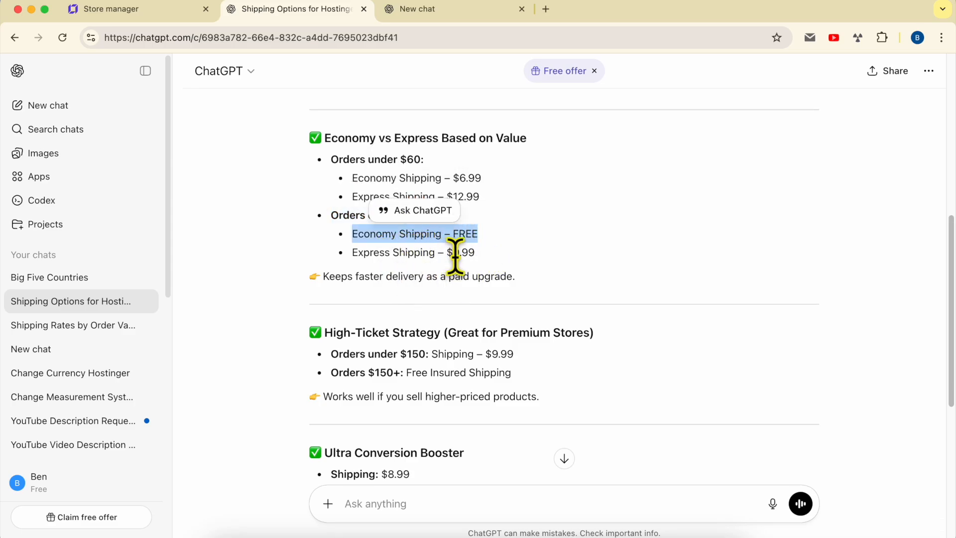
{"action": "left_click", "coordinate": [326, 277]}
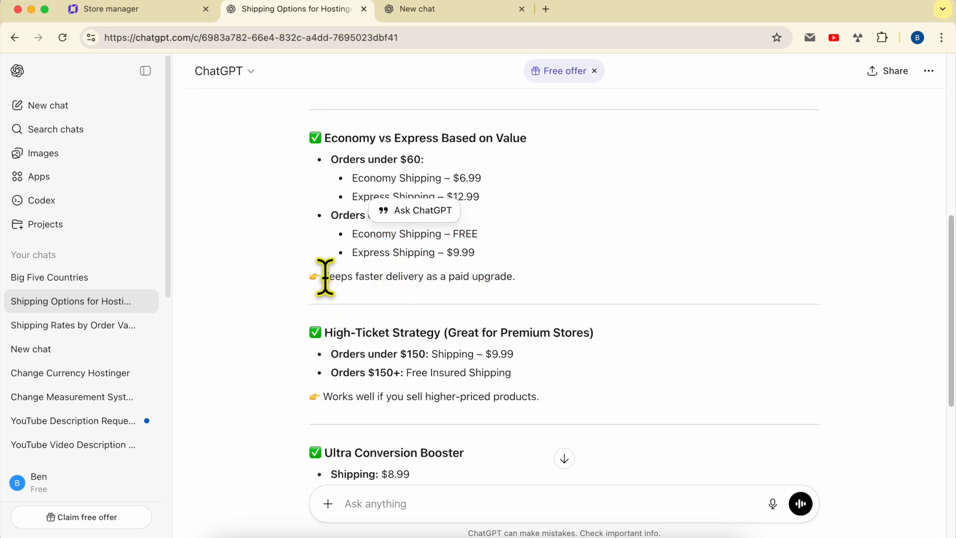
{"action": "left_click_drag", "start_coordinate": [325, 277], "coordinate": [529, 280]}
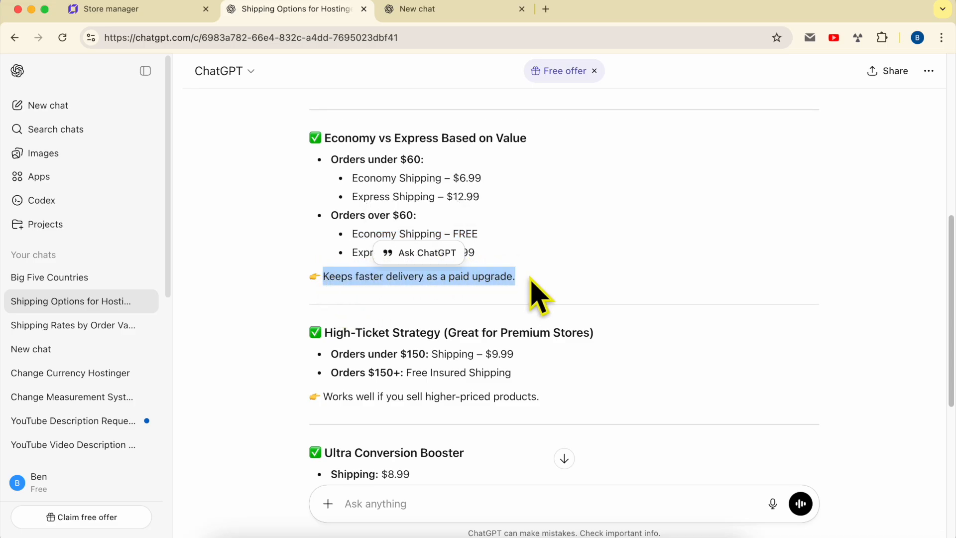
{"action": "left_click", "coordinate": [436, 275]}
Step: Review the High-Ticket Strategy suggestion for premium stores and its rates by order value
{"action": "scroll", "coordinate": [373, 330], "scroll_direction": "down", "scroll_amount": 5}
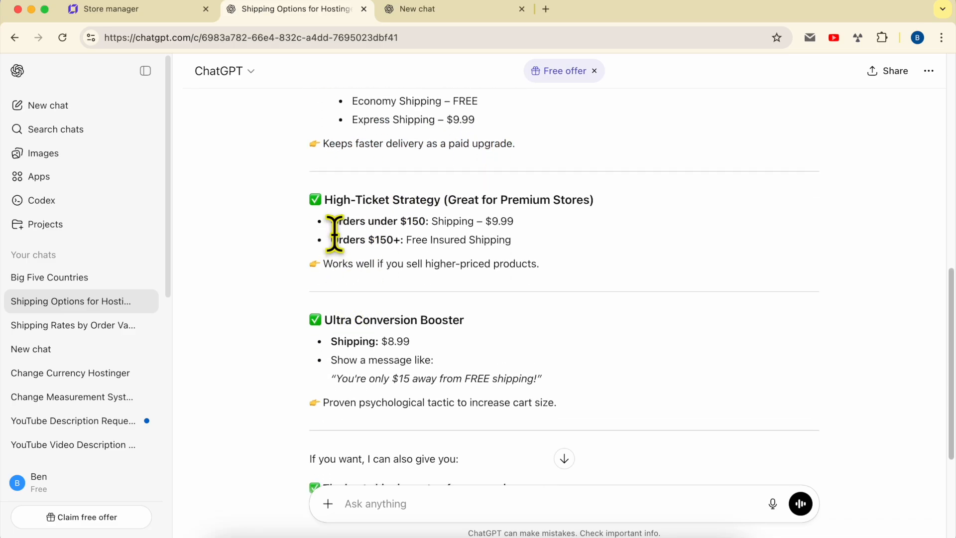
{"action": "left_click_drag", "start_coordinate": [324, 201], "coordinate": [401, 238]}
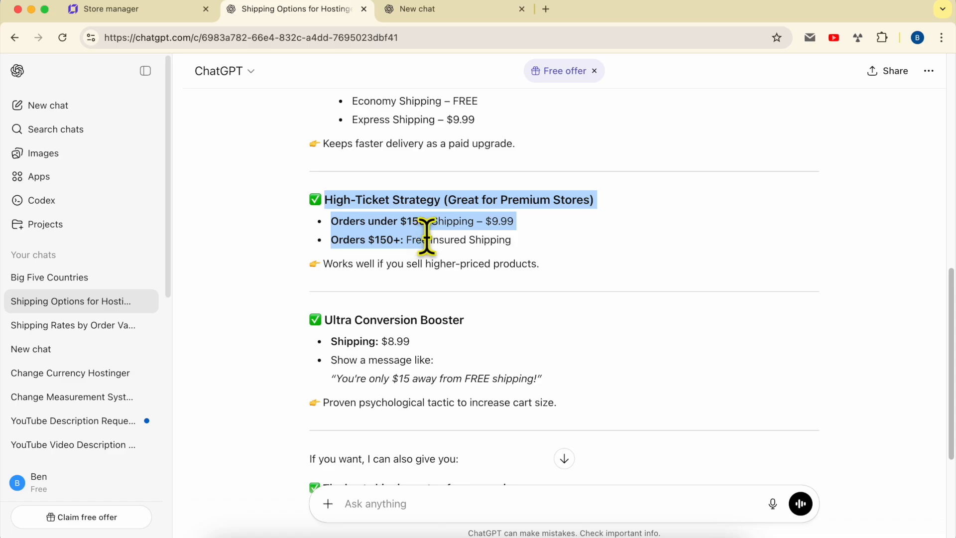
{"action": "left_click_drag", "start_coordinate": [427, 235], "coordinate": [548, 256]}
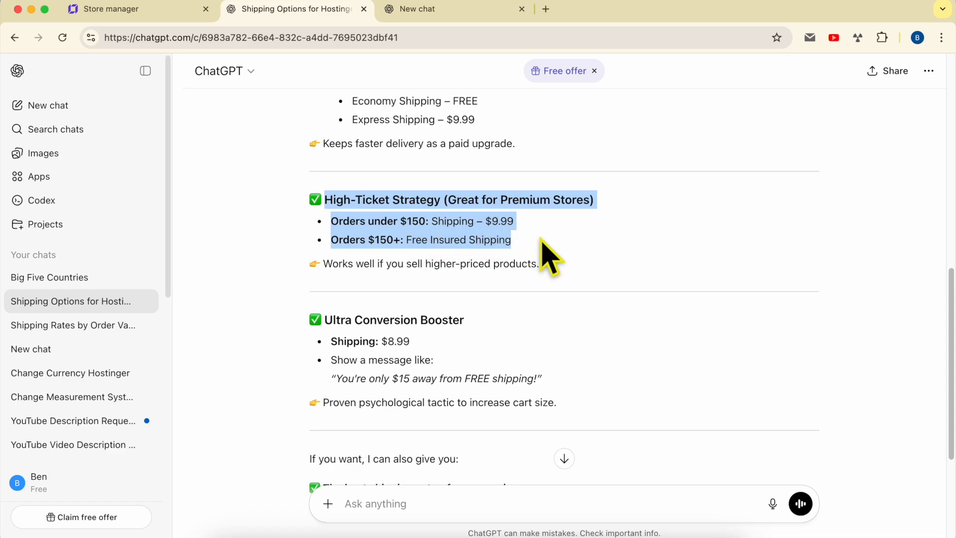
Step: Review which stores the High-Ticket Strategy suits, plus the Ultra Conversion Booster's rate and suggested free-shipping message
{"action": "left_click_drag", "start_coordinate": [325, 264], "coordinate": [563, 280]}
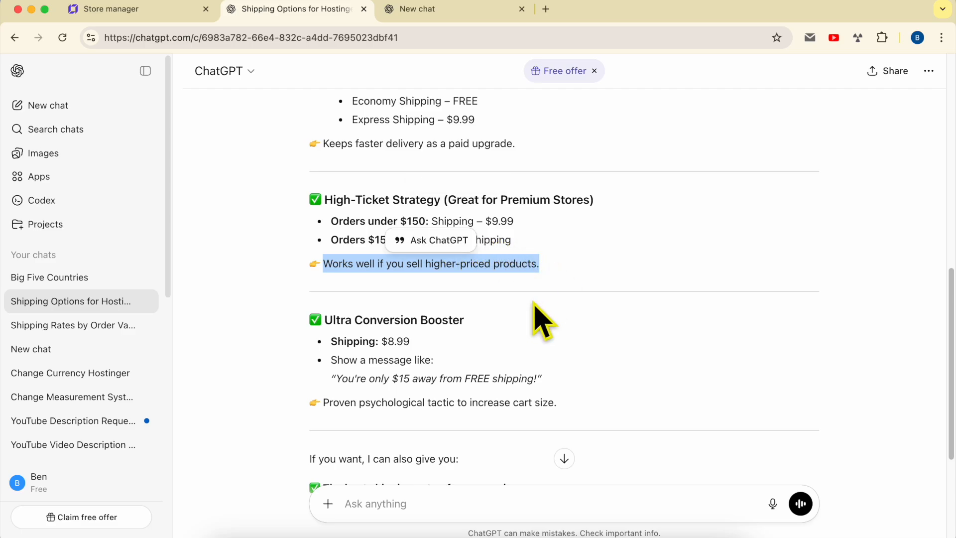
{"action": "scroll", "coordinate": [333, 314], "scroll_direction": "down", "scroll_amount": 2}
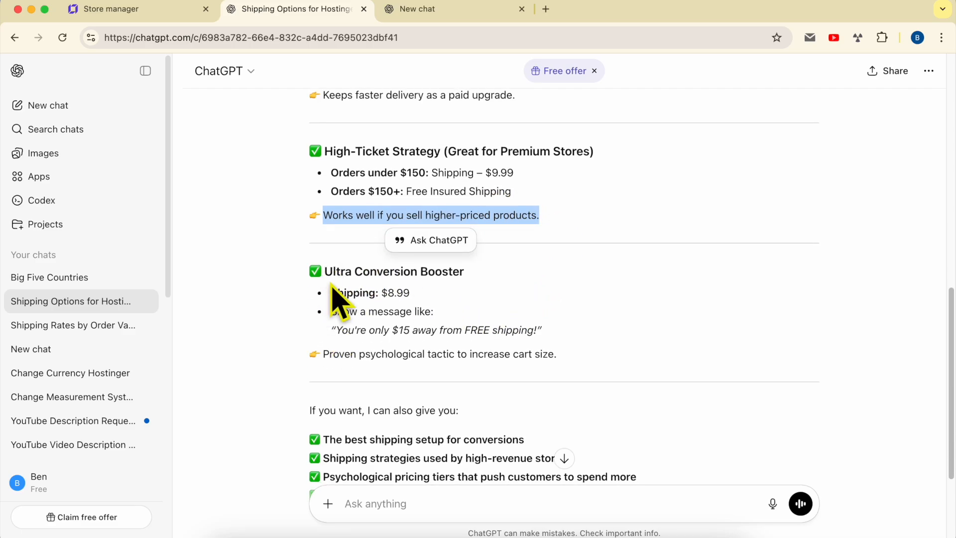
{"action": "left_click_drag", "start_coordinate": [323, 271], "coordinate": [501, 292]}
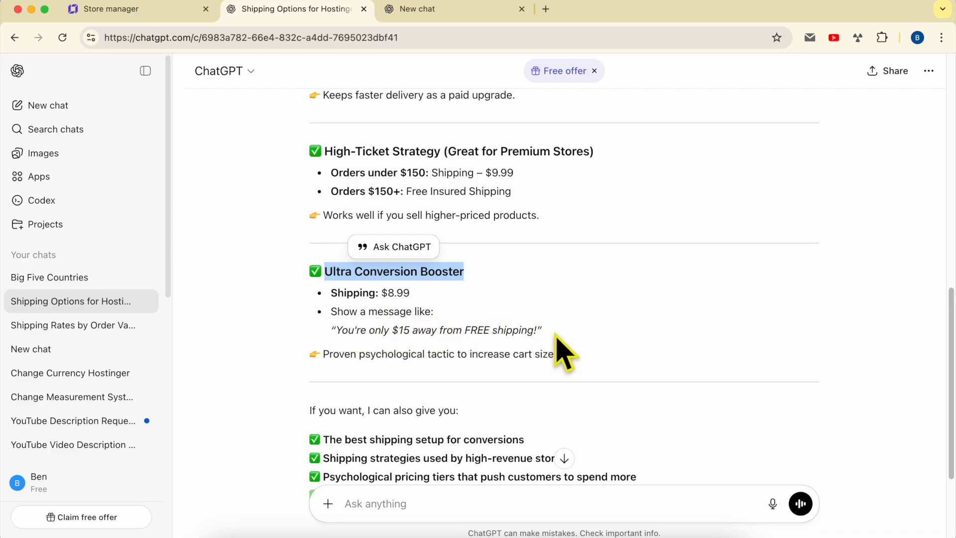
{"action": "left_click_drag", "start_coordinate": [324, 354], "coordinate": [309, 271]}
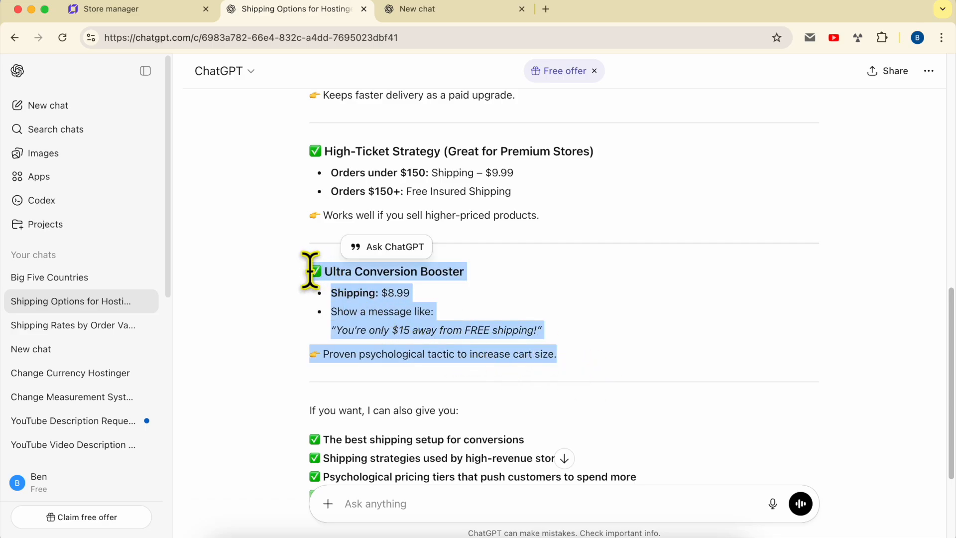
{"action": "left_click", "coordinate": [330, 337]}
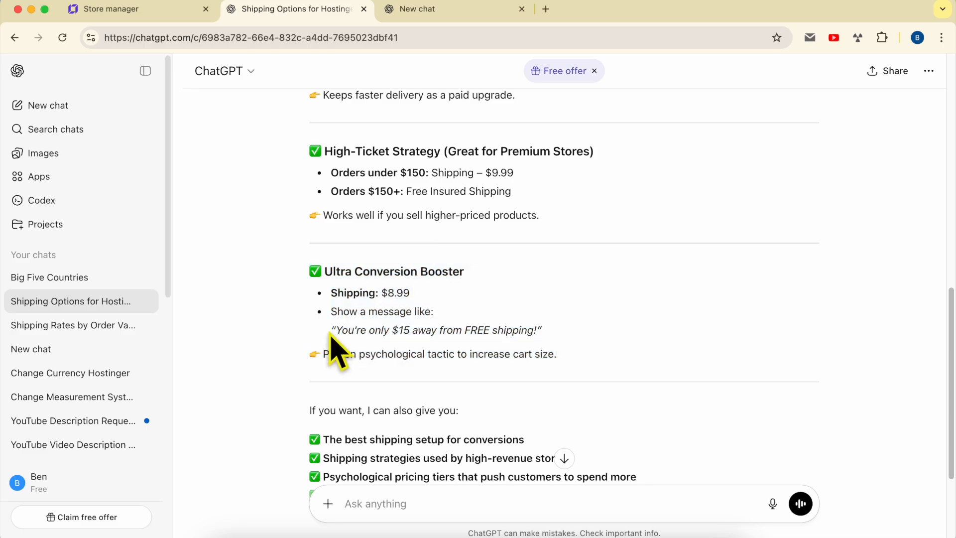
{"action": "left_click_drag", "start_coordinate": [330, 335], "coordinate": [563, 336]}
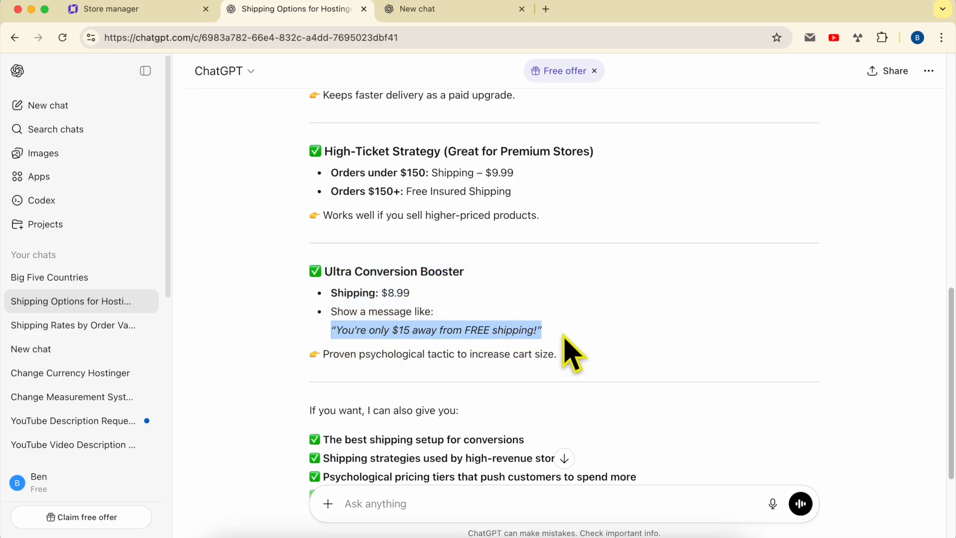
{"action": "left_click", "coordinate": [604, 328]}
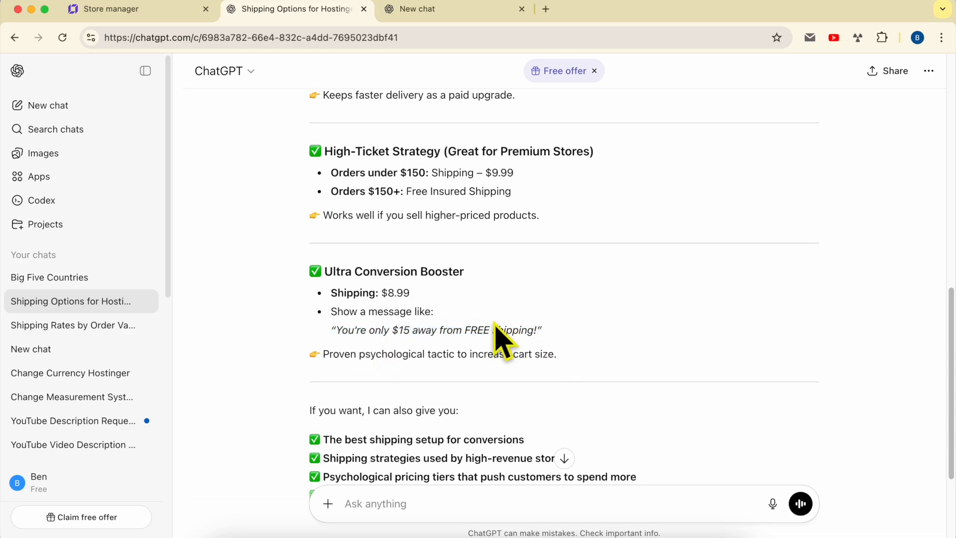
{"action": "triple_click", "coordinate": [445, 329]}
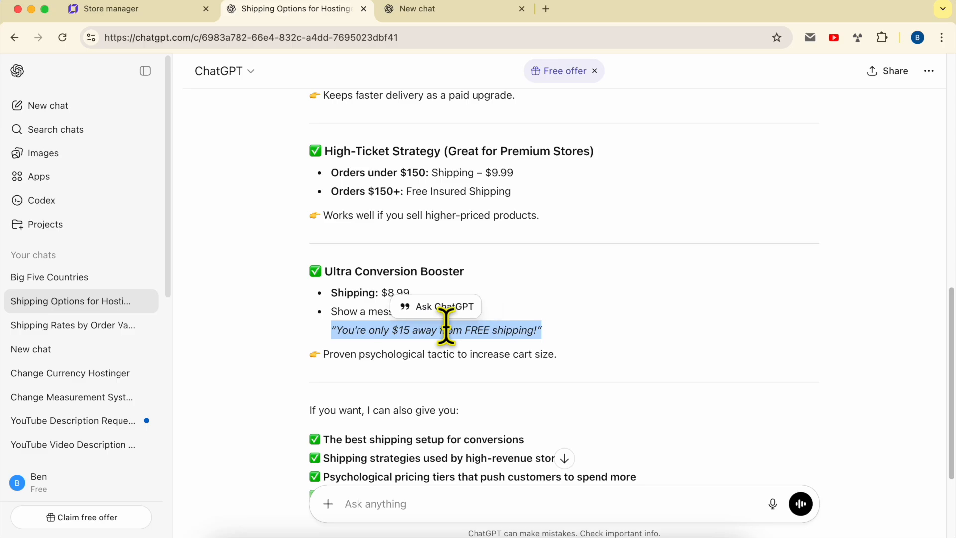
{"action": "left_click", "coordinate": [581, 318]}
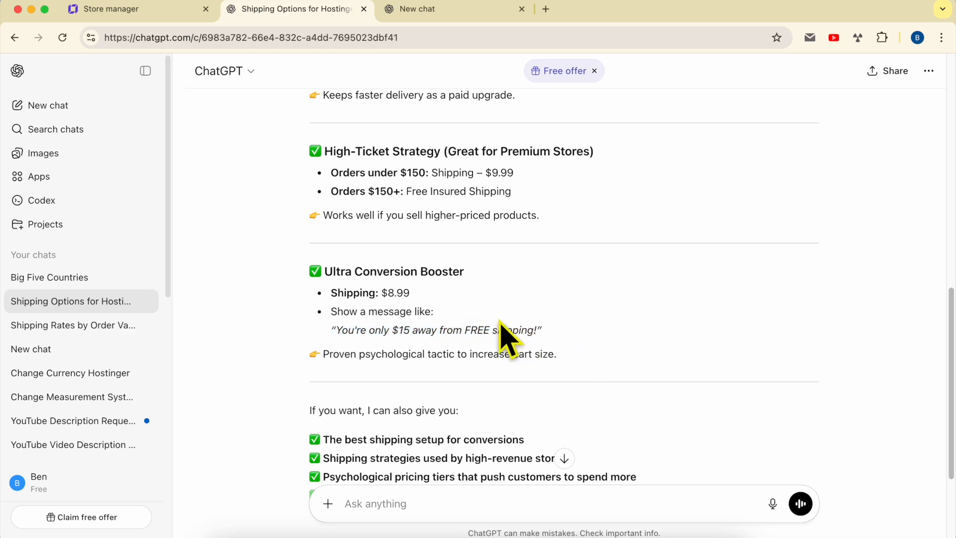
Step: Return to the Tiered Shipping and Flat + Free Threshold suggestions and compare their rates and customer benefits
{"action": "scroll", "coordinate": [503, 329], "scroll_direction": "up", "scroll_amount": 4}
{"action": "scroll", "coordinate": [501, 324], "scroll_direction": "up", "scroll_amount": 6}
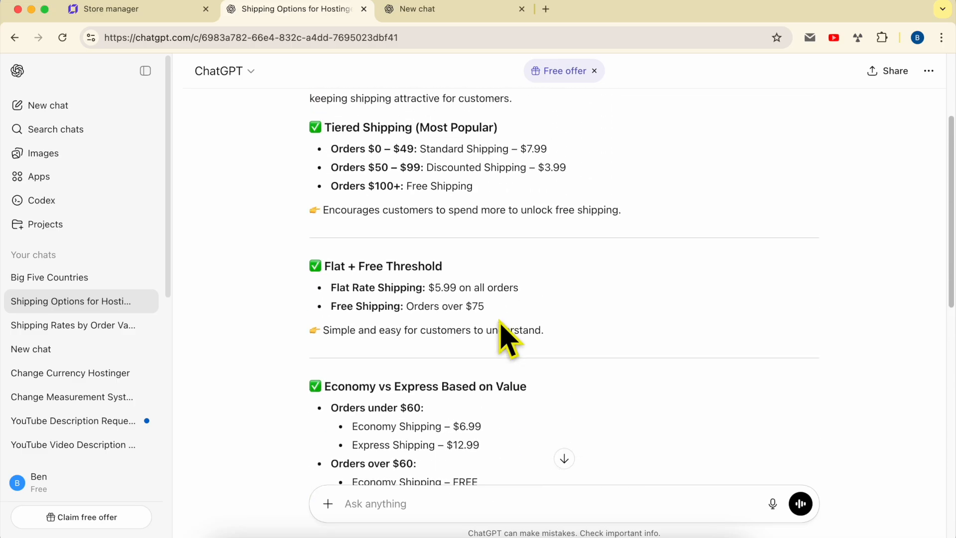
{"action": "scroll", "coordinate": [501, 324], "scroll_direction": "up", "scroll_amount": 1}
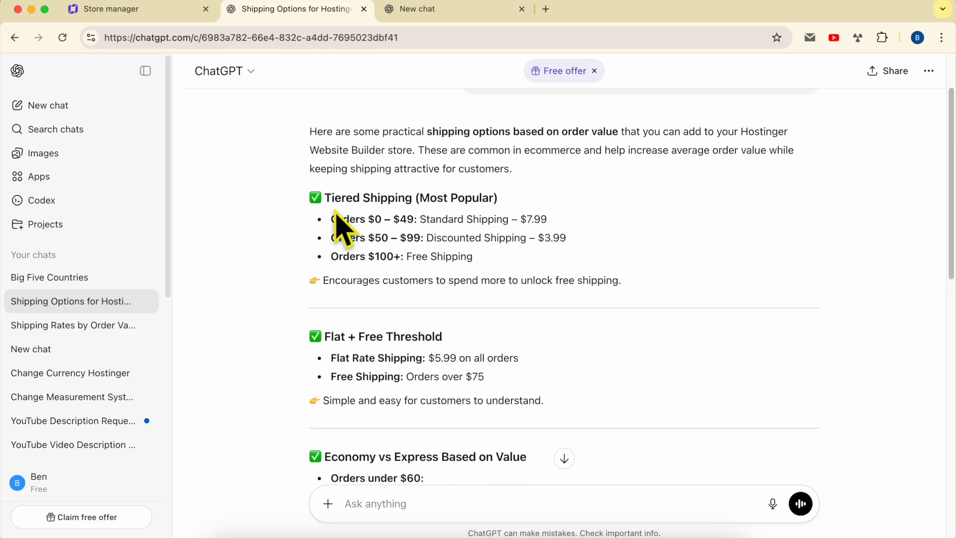
{"action": "left_click_drag", "start_coordinate": [324, 197], "coordinate": [686, 312]}
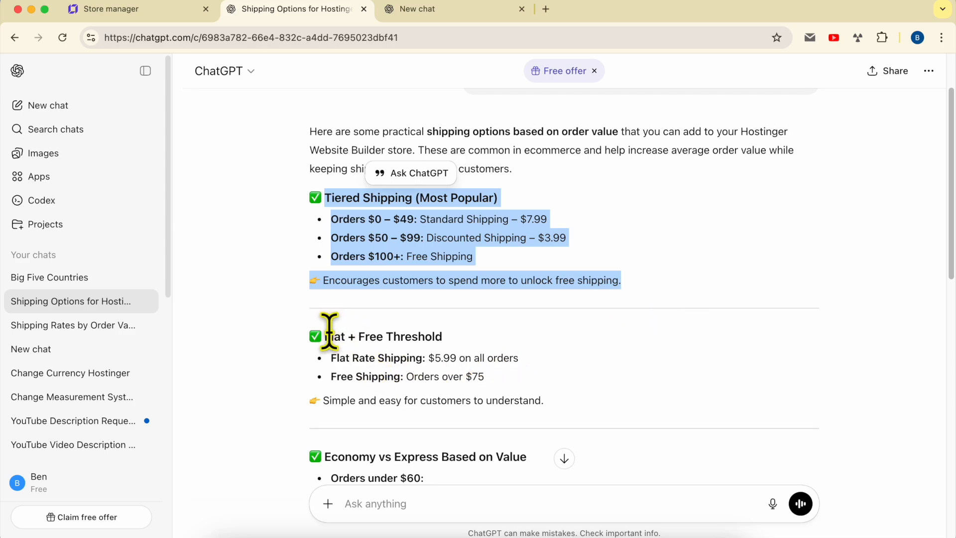
{"action": "left_click_drag", "start_coordinate": [323, 336], "coordinate": [486, 338]}
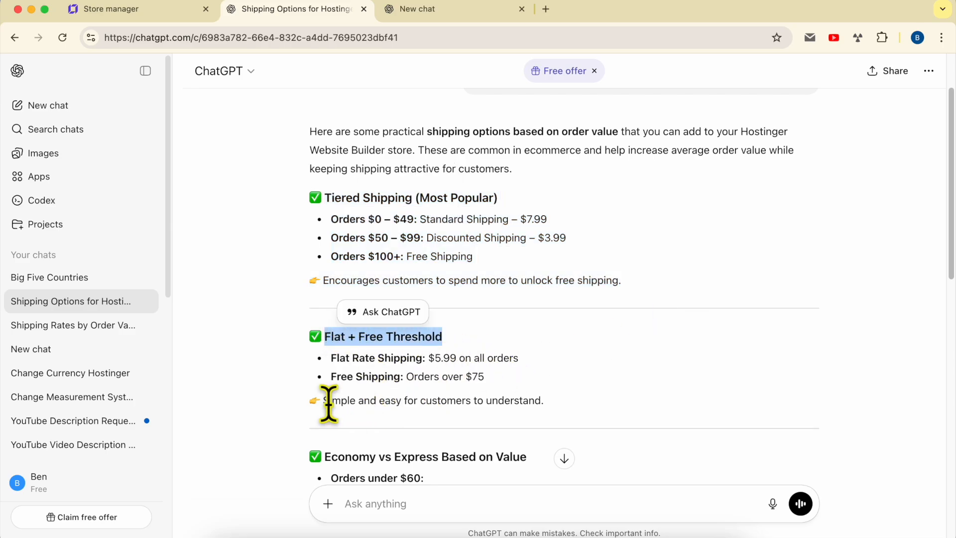
{"action": "left_click_drag", "start_coordinate": [322, 401], "coordinate": [580, 417]}
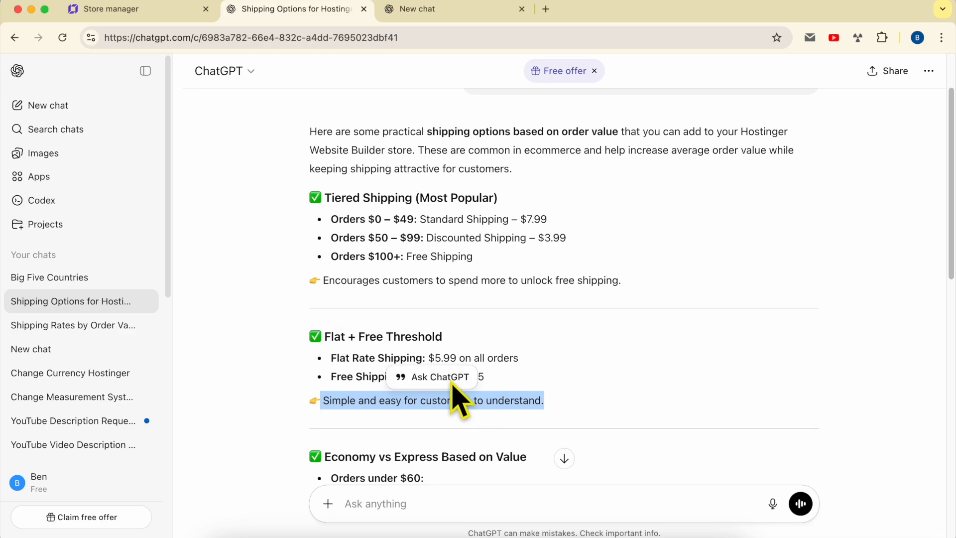
{"action": "left_click_drag", "start_coordinate": [324, 336], "coordinate": [491, 356]}
Step: Copy "Flat Rate Shipping" from the ChatGPT suggestion and use it as the new shipping option's name in Store manager
{"action": "scroll", "coordinate": [403, 273], "scroll_direction": "down", "scroll_amount": 3}
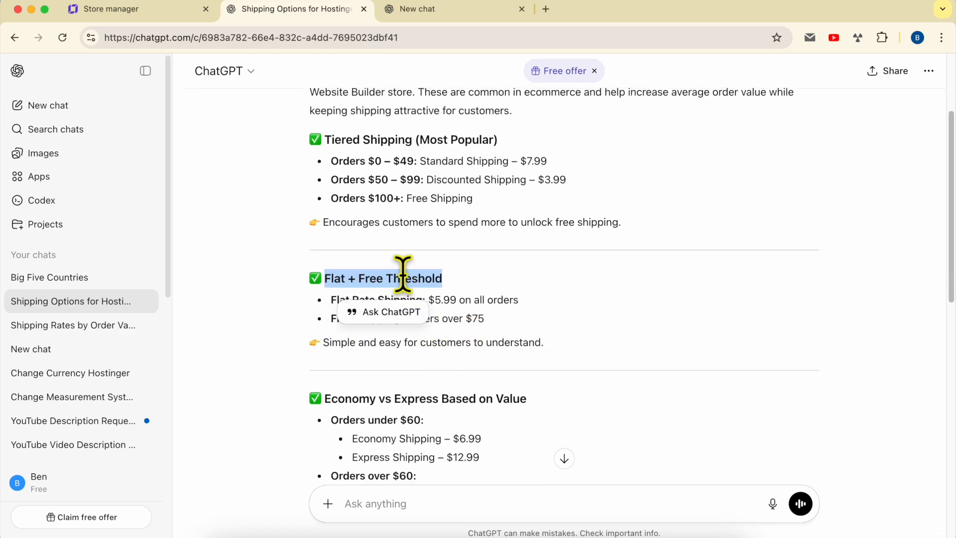
{"action": "left_click_drag", "start_coordinate": [331, 269], "coordinate": [421, 270]}
{"action": "key", "text": "super+c"}
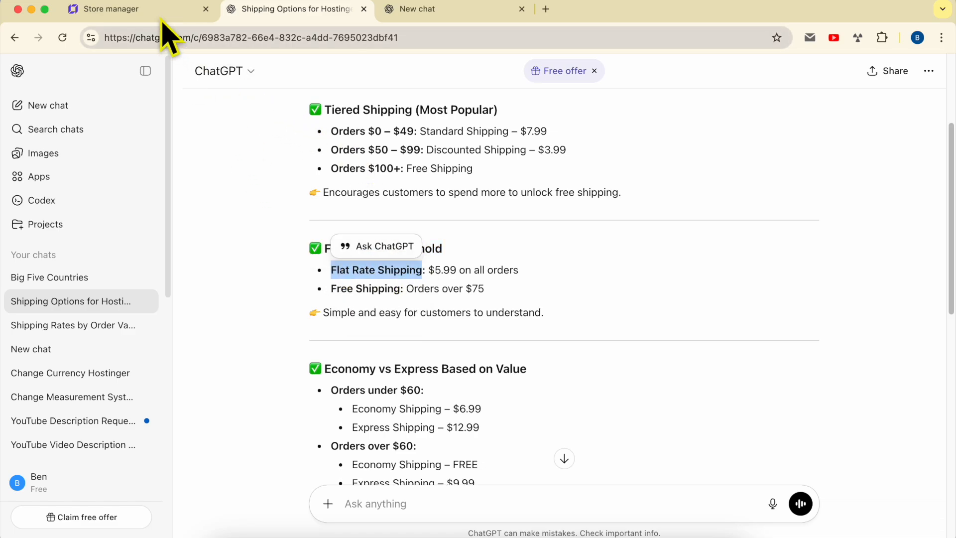
{"action": "left_click", "coordinate": [130, 11]}
{"action": "left_click", "coordinate": [367, 256]}
{"action": "key", "text": "super+v"}
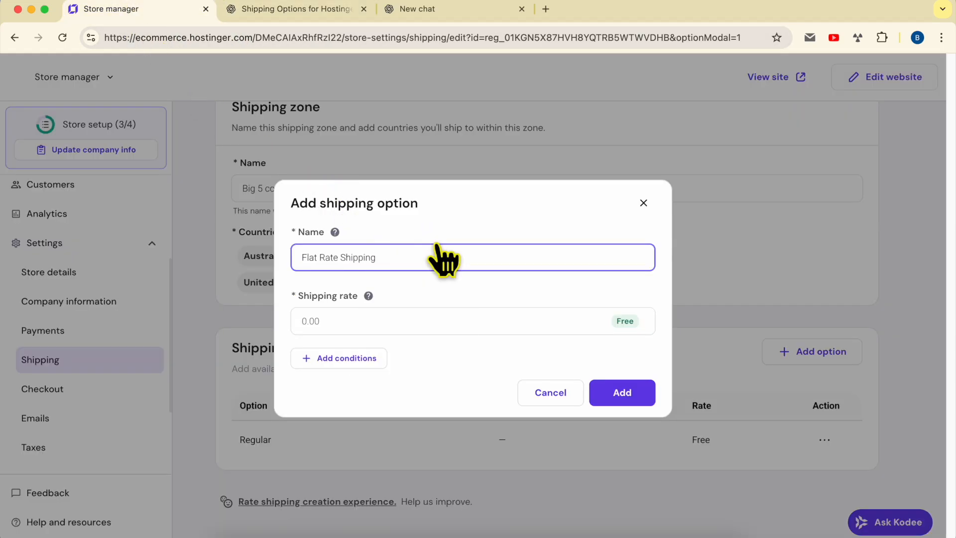
Step: Look up the flat rate in the ChatGPT chat and set the option's shipping rate to 5.99 in Store manager
{"action": "left_click", "coordinate": [302, 22]}
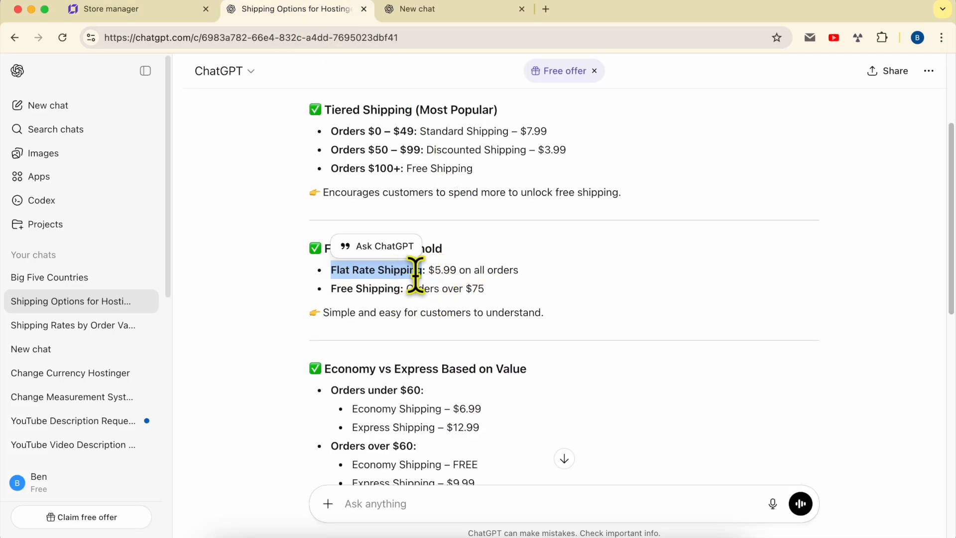
{"action": "left_click_drag", "start_coordinate": [435, 269], "coordinate": [456, 270]}
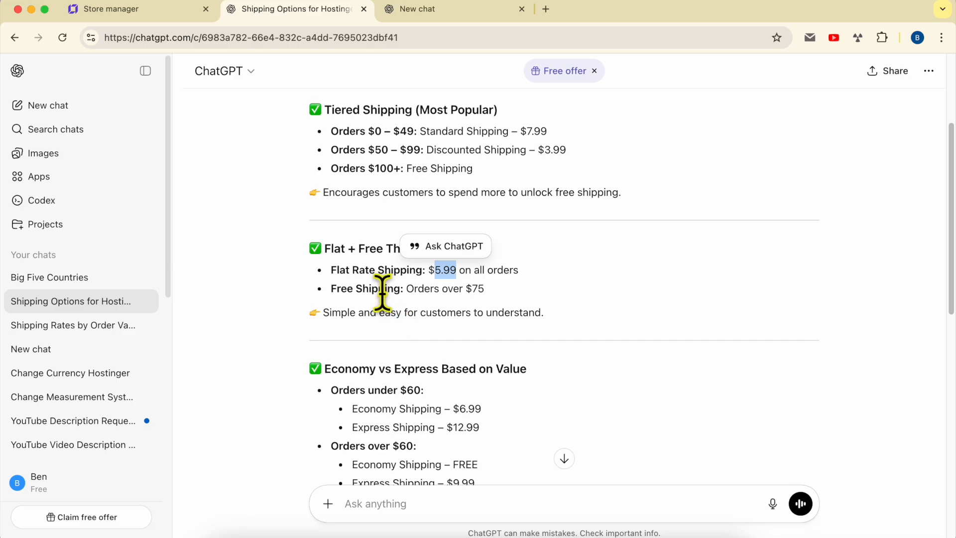
{"action": "left_click", "coordinate": [145, 9]}
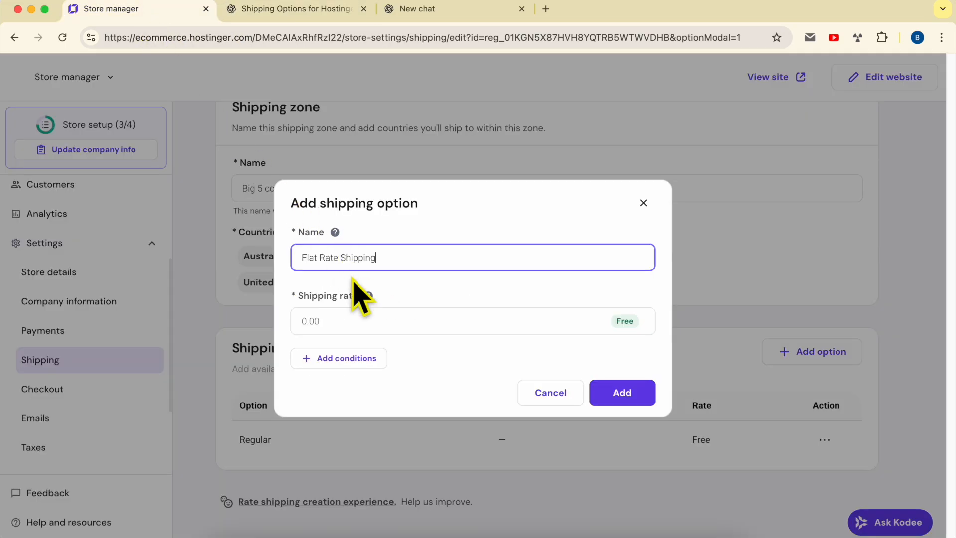
{"action": "left_click", "coordinate": [351, 317]}
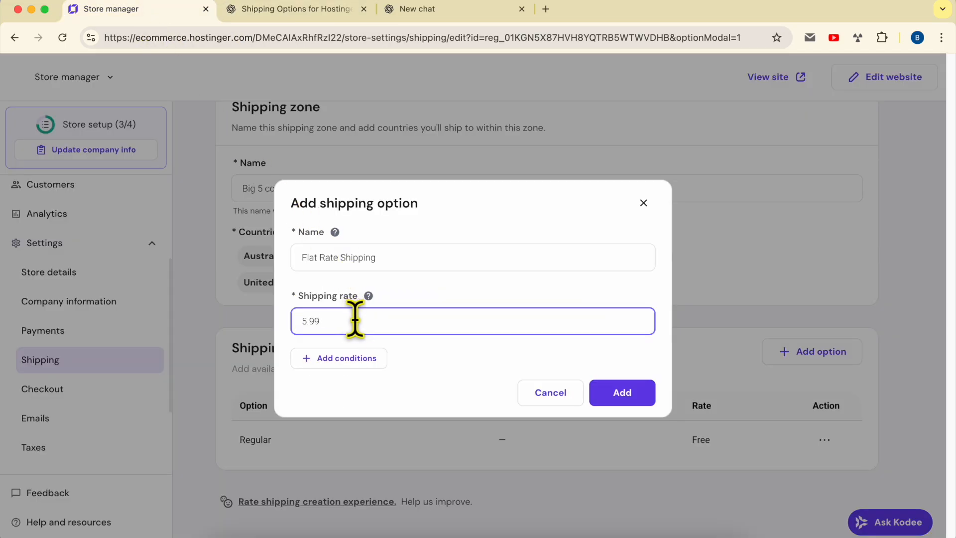
Step: Add conditions to the Flat Rate Shipping option and check the flat-rate and free-shipping order limits in the ChatGPT chat
{"action": "left_click", "coordinate": [352, 359]}
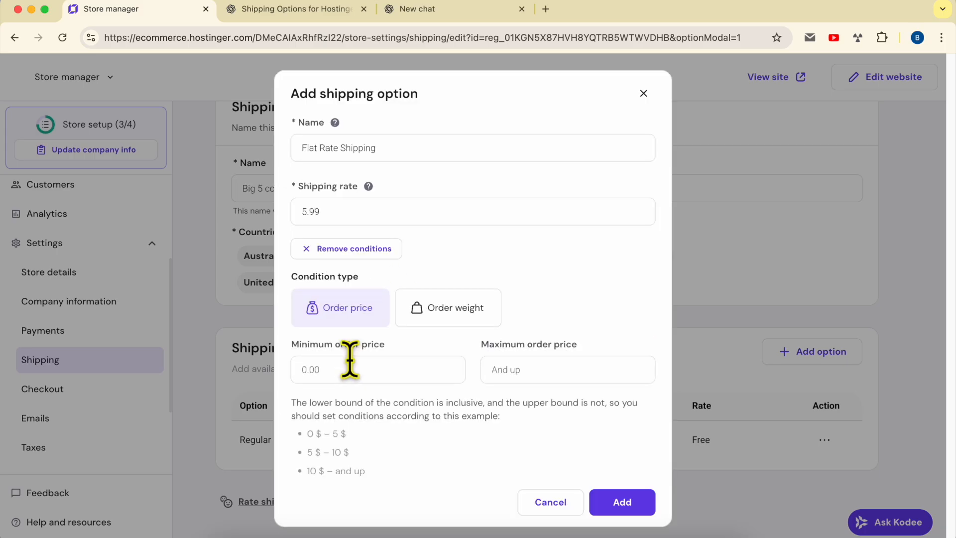
{"action": "left_click", "coordinate": [316, 9]}
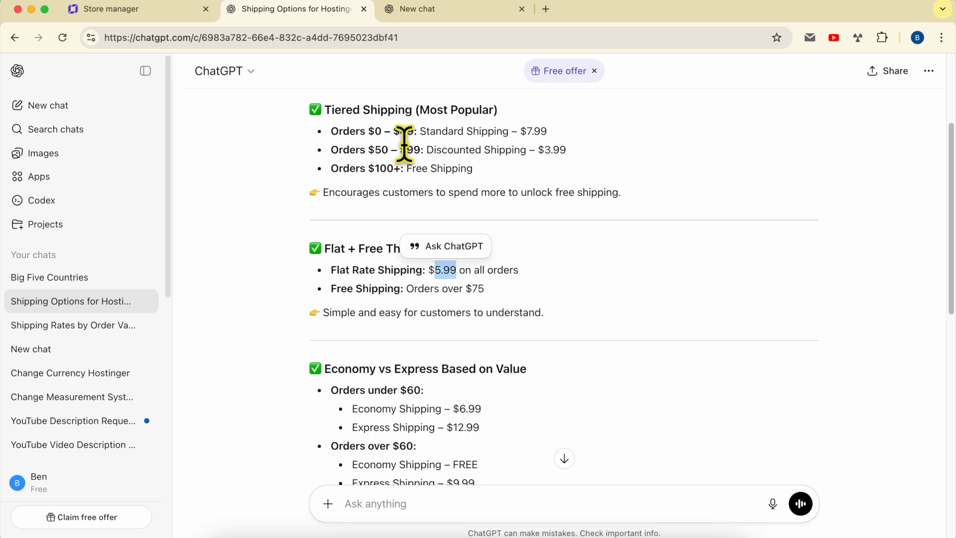
{"action": "left_click_drag", "start_coordinate": [332, 289], "coordinate": [401, 293]}
{"action": "left_click", "coordinate": [409, 292]}
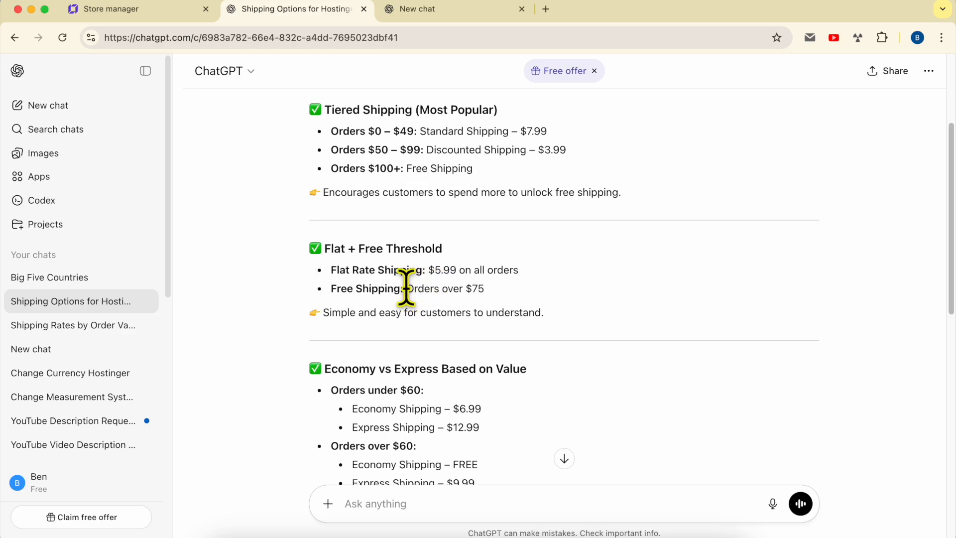
{"action": "left_click_drag", "start_coordinate": [406, 289], "coordinate": [488, 291]}
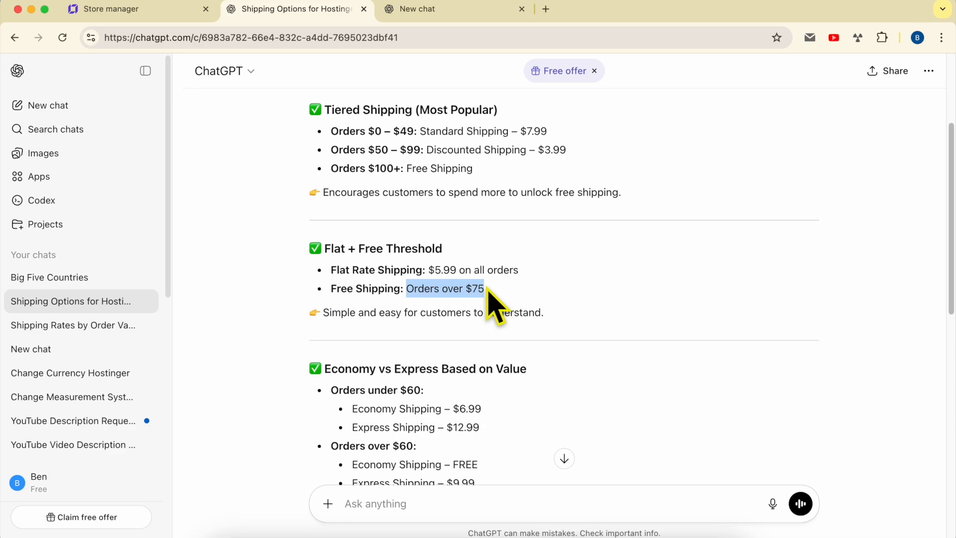
{"action": "triple_click", "coordinate": [502, 269]}
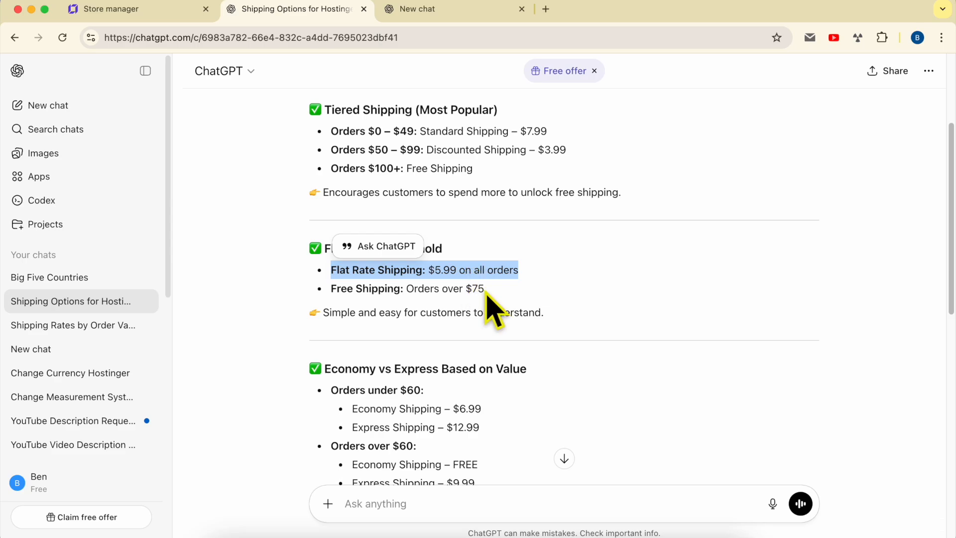
Step: Try the order weight condition type in Store manager and recheck the Flat + Free Threshold rules in the ChatGPT chat
{"action": "left_click", "coordinate": [137, 10]}
{"action": "left_click", "coordinate": [339, 369]}
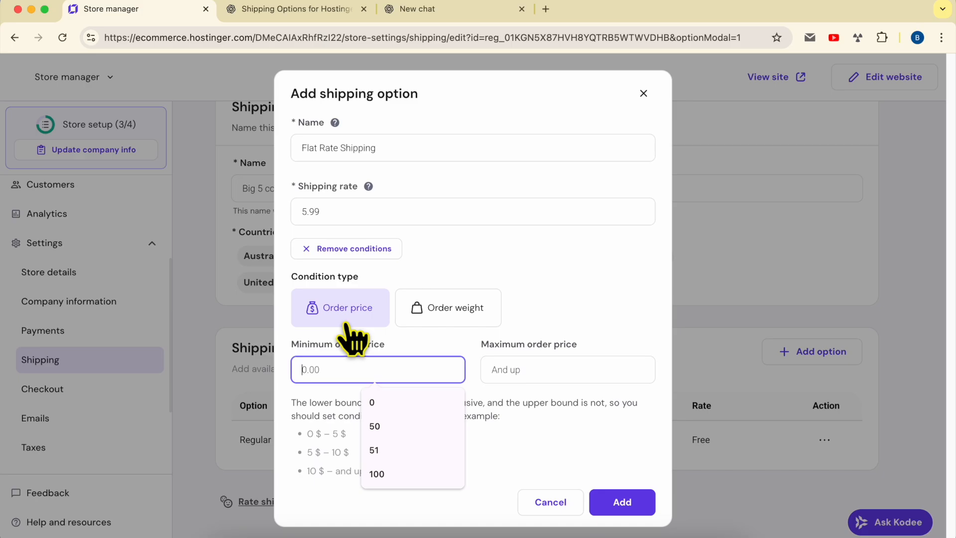
{"action": "left_click", "coordinate": [448, 318]}
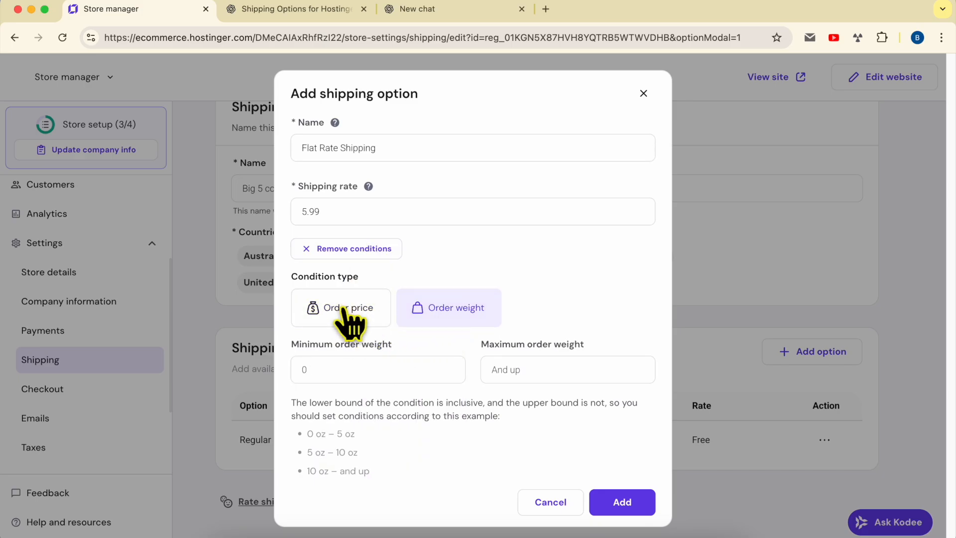
{"action": "left_click", "coordinate": [326, 14]}
{"action": "left_click_drag", "start_coordinate": [486, 292], "coordinate": [430, 273]}
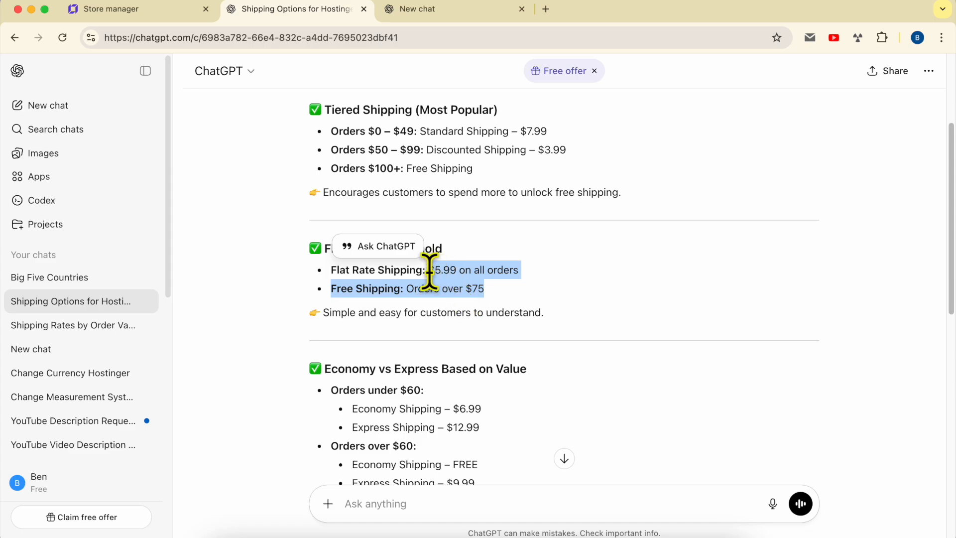
{"action": "left_click", "coordinate": [141, 1]}
{"action": "left_click", "coordinate": [92, 9]}
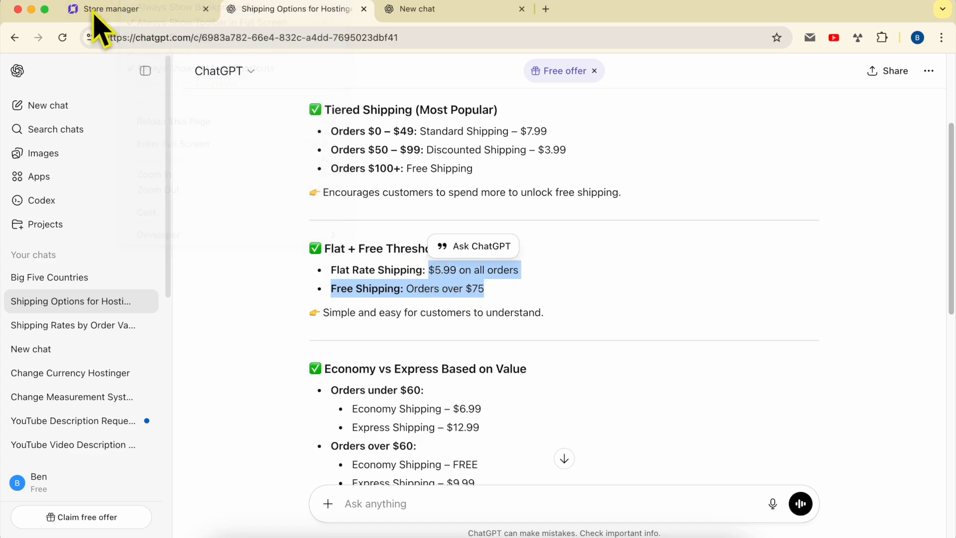
Step: In Store manager, base the condition on order price, with a minimum of 0 and a maximum of 76, and check the bounds note
{"action": "left_click", "coordinate": [175, 15]}
{"action": "left_click", "coordinate": [341, 316]}
{"action": "left_click", "coordinate": [338, 370]}
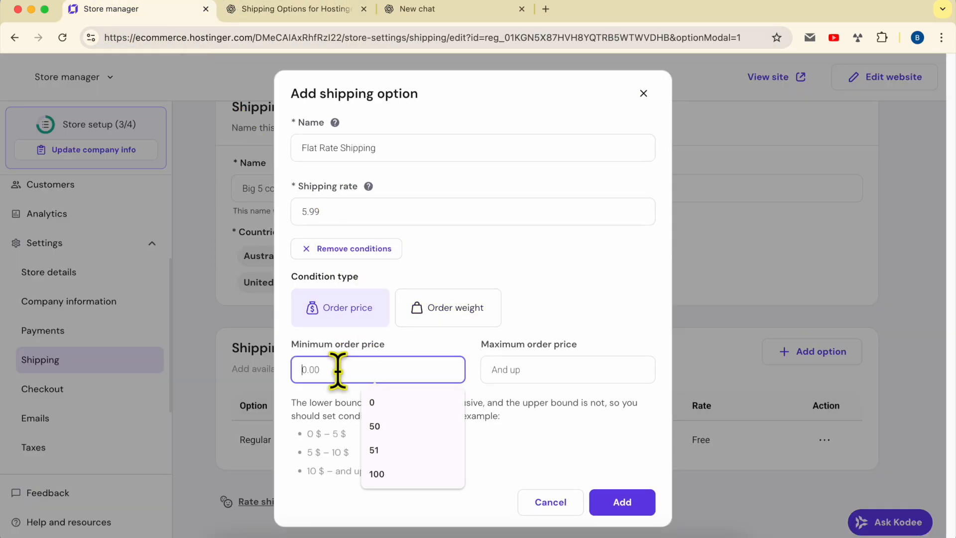
{"action": "type", "text": "0"}
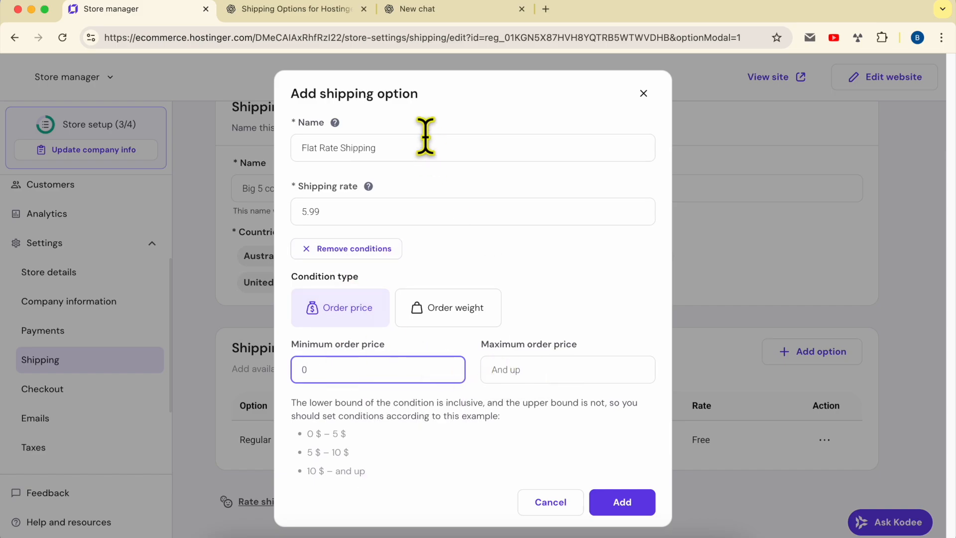
{"action": "left_click", "coordinate": [532, 376]}
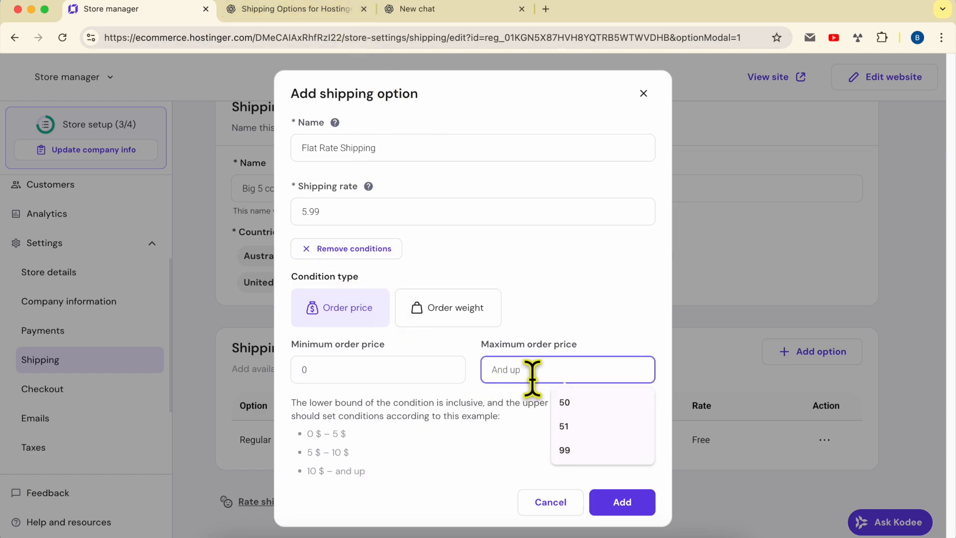
{"action": "type", "text": "7"}
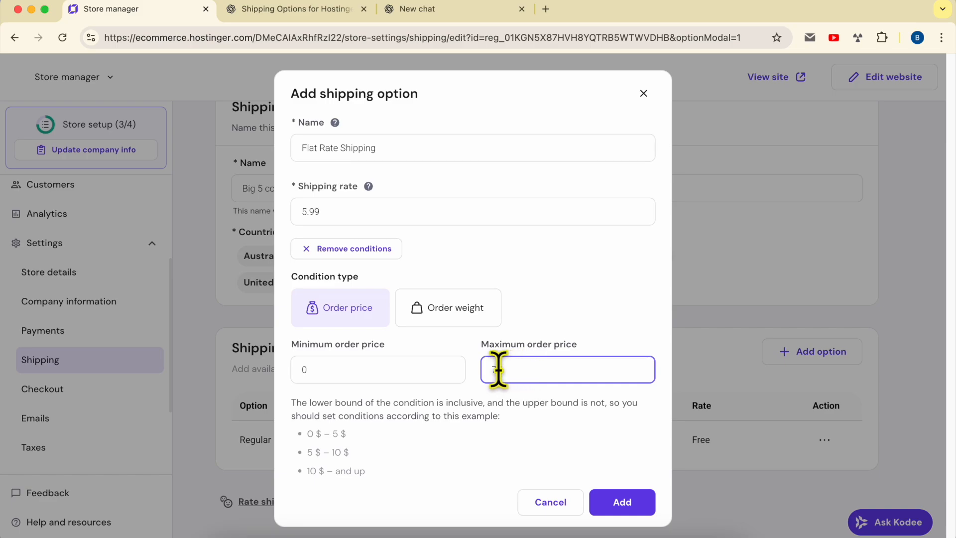
{"action": "left_click_drag", "start_coordinate": [498, 369], "coordinate": [518, 369]}
{"action": "triple_click", "coordinate": [304, 406]}
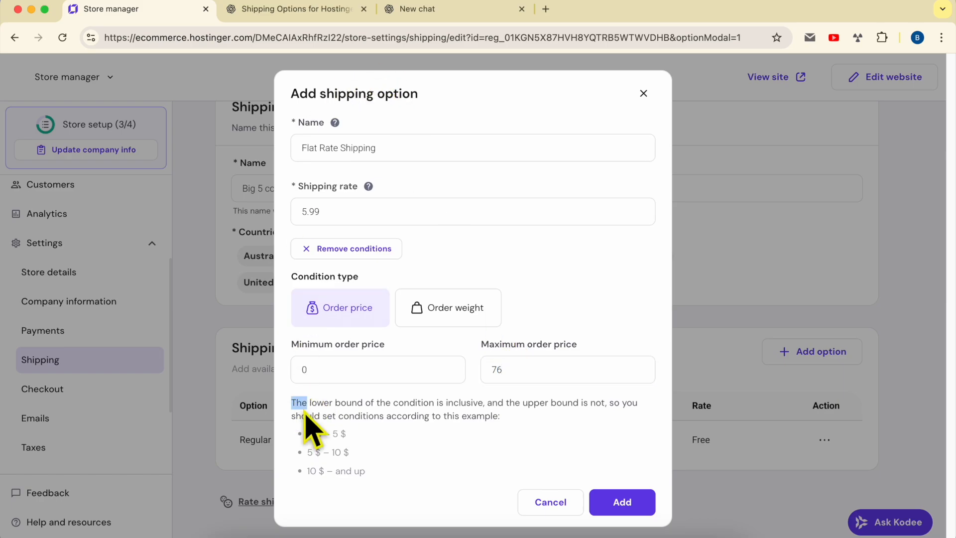
Step: Examine the note on lower and upper bounds for order price and recheck the Free Shipping threshold in the ChatGPT chat
{"action": "left_click_drag", "start_coordinate": [293, 401], "coordinate": [601, 402]}
{"action": "left_click_drag", "start_coordinate": [321, 402], "coordinate": [345, 402]}
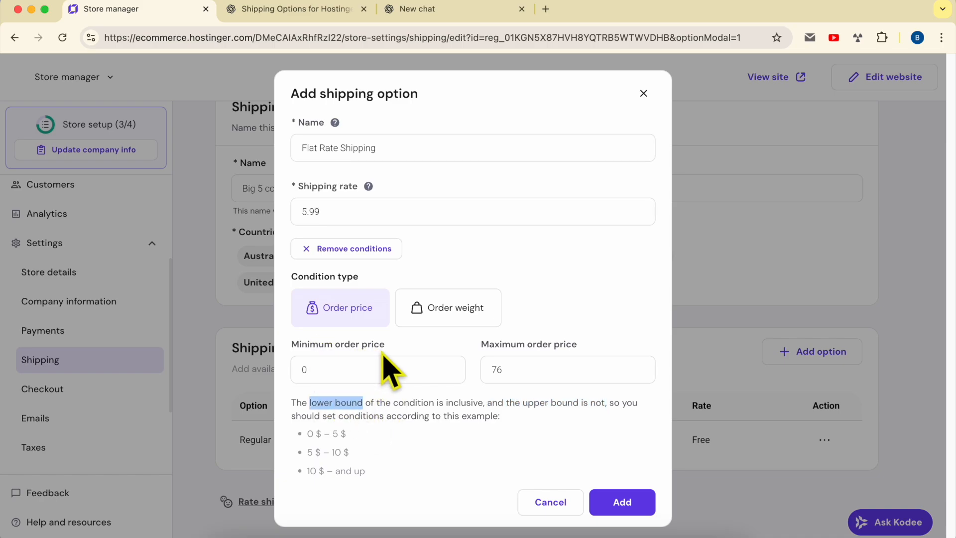
{"action": "left_click_drag", "start_coordinate": [523, 402], "coordinate": [578, 403]}
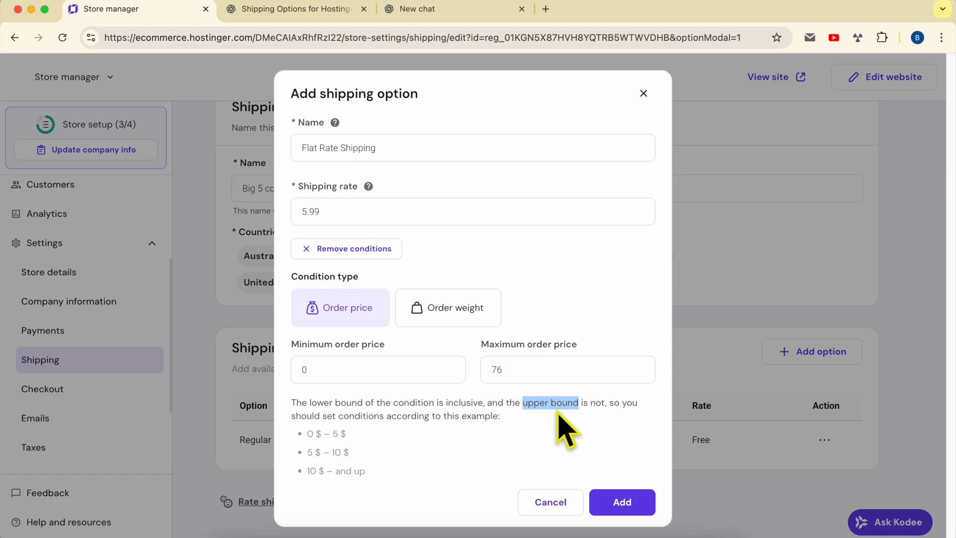
{"action": "left_click_drag", "start_coordinate": [607, 403], "coordinate": [447, 403]}
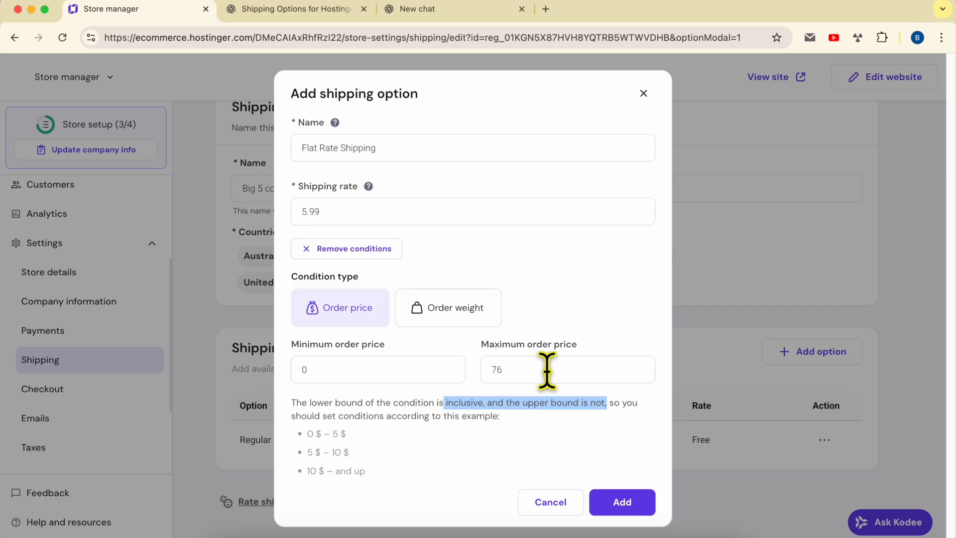
{"action": "left_click", "coordinate": [518, 369]}
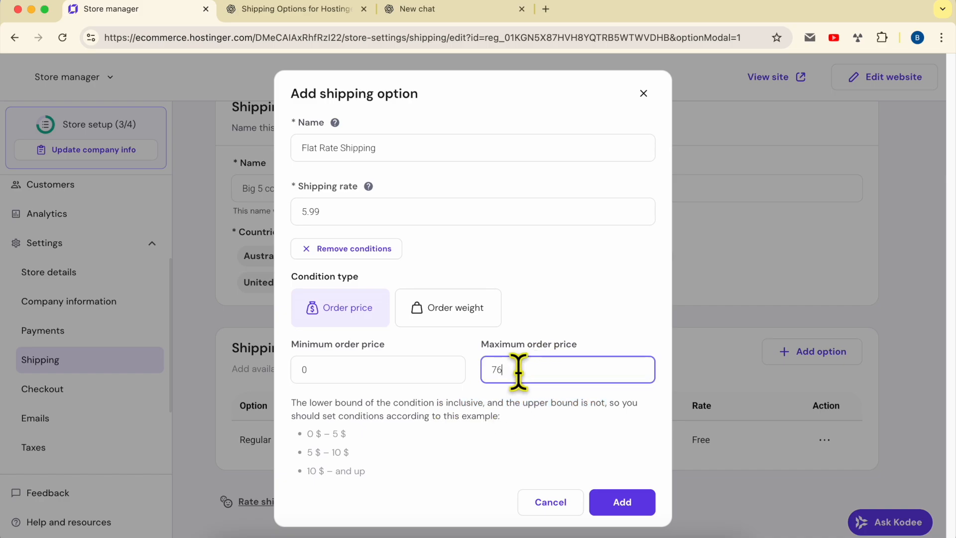
{"action": "double_click", "coordinate": [493, 372]}
{"action": "left_click", "coordinate": [234, 9]}
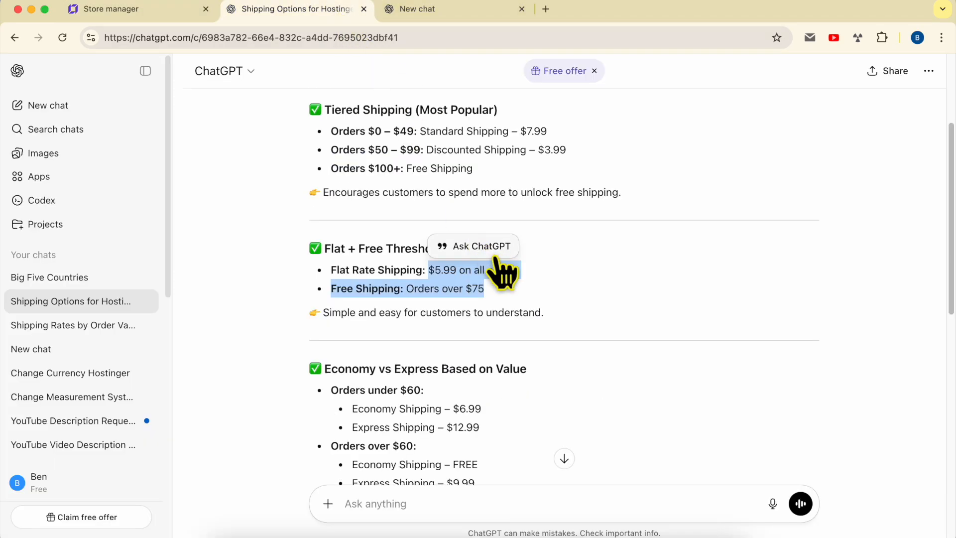
{"action": "left_click_drag", "start_coordinate": [498, 299], "coordinate": [473, 288]}
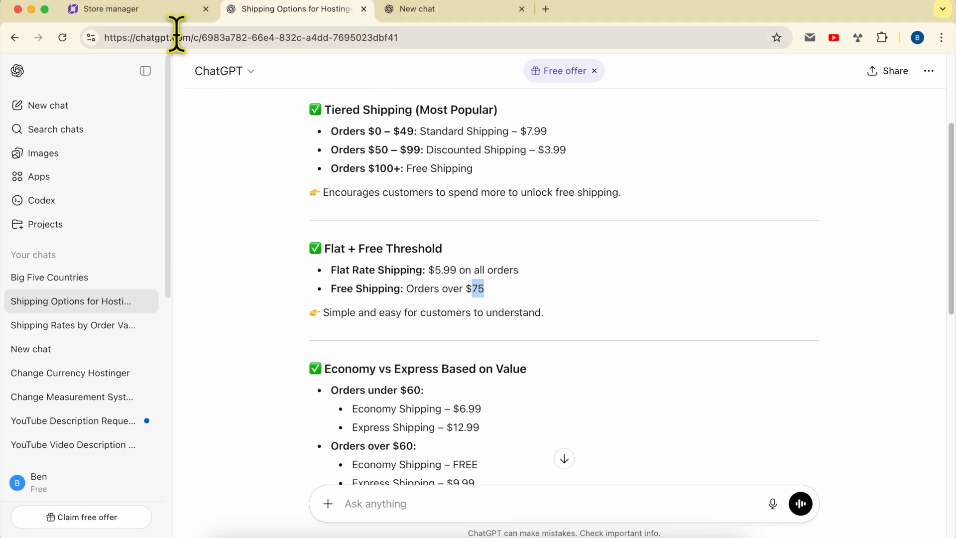
{"action": "left_click", "coordinate": [170, 10]}
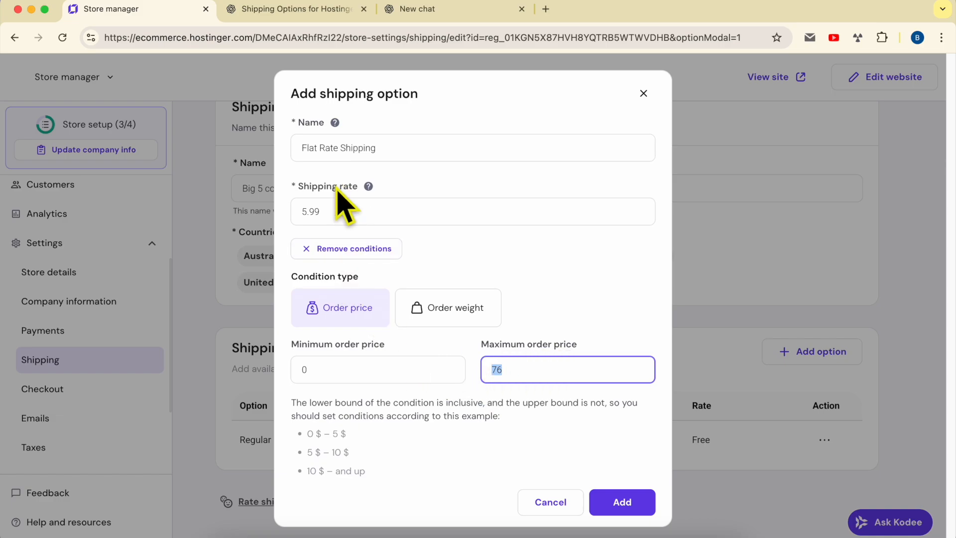
Step: In Store manager, review the option's rate, name and example price ranges, and add the Flat Rate Shipping option to the zone
{"action": "left_click", "coordinate": [330, 213]}
{"action": "left_click_drag", "start_coordinate": [330, 213], "coordinate": [297, 216]}
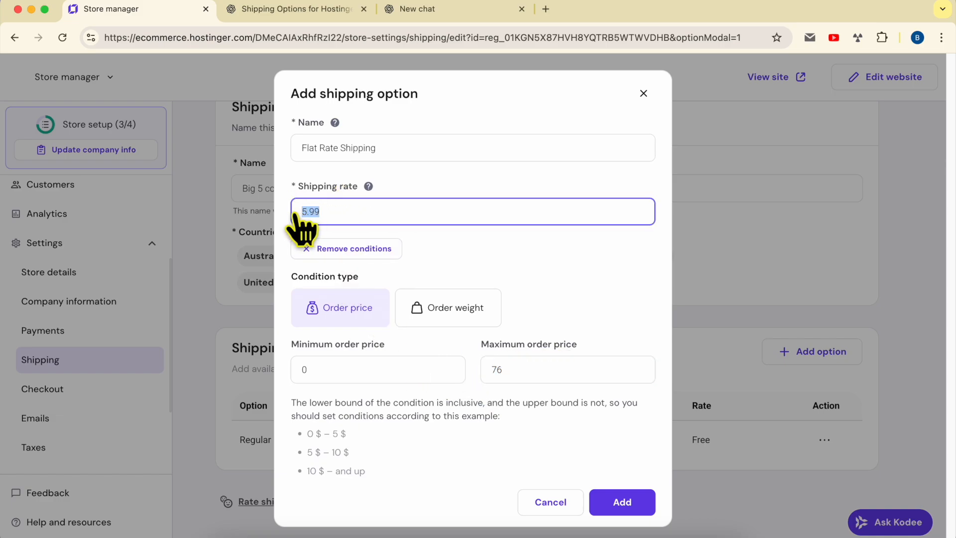
{"action": "left_click_drag", "start_coordinate": [378, 148], "coordinate": [291, 156]}
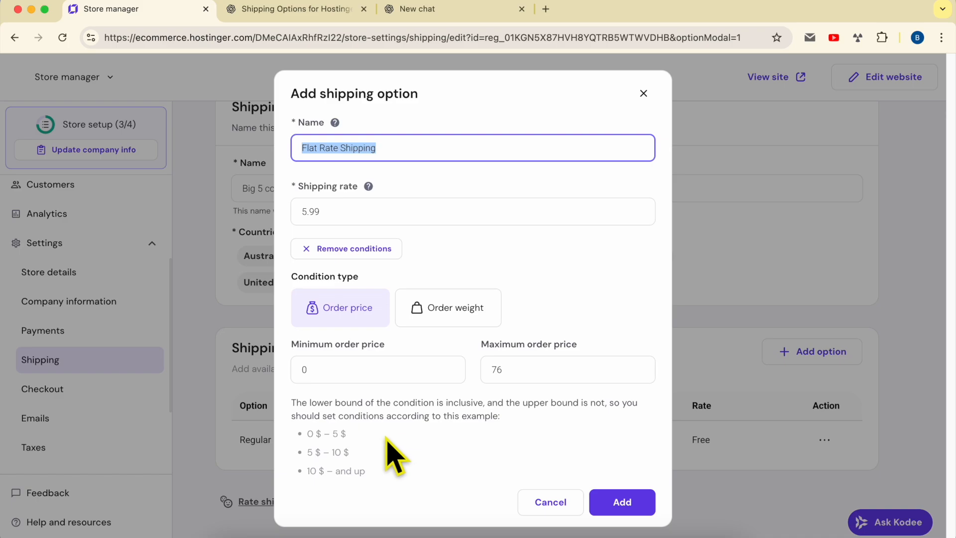
{"action": "left_click_drag", "start_coordinate": [306, 434], "coordinate": [485, 403]}
{"action": "left_click", "coordinate": [303, 440]}
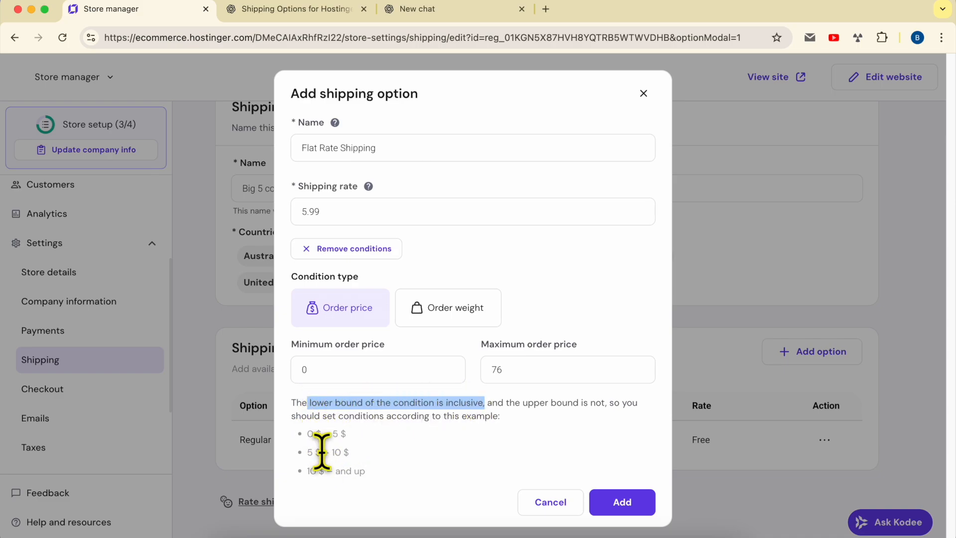
{"action": "left_click_drag", "start_coordinate": [307, 433], "coordinate": [346, 435]}
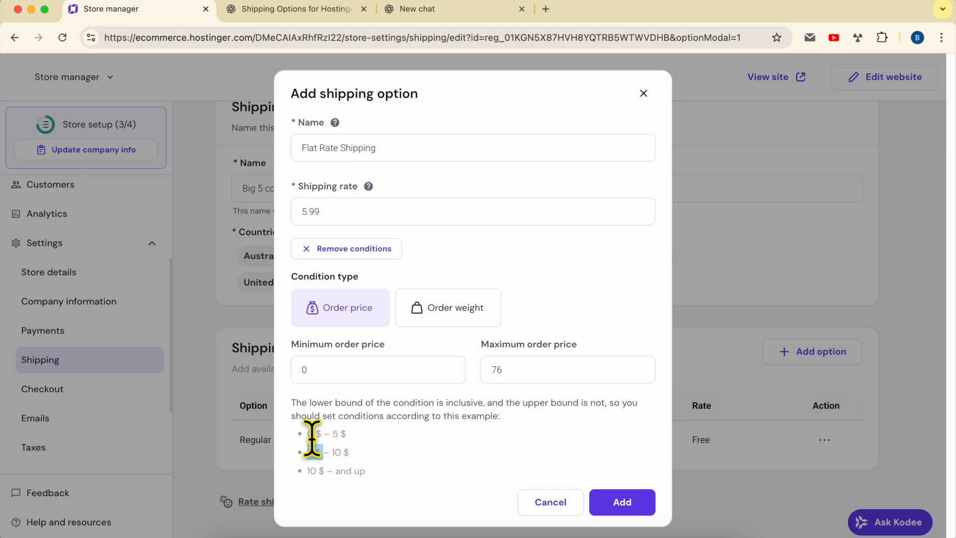
{"action": "left_click_drag", "start_coordinate": [349, 452], "coordinate": [316, 456]}
{"action": "left_click_drag", "start_coordinate": [332, 434], "coordinate": [353, 438]}
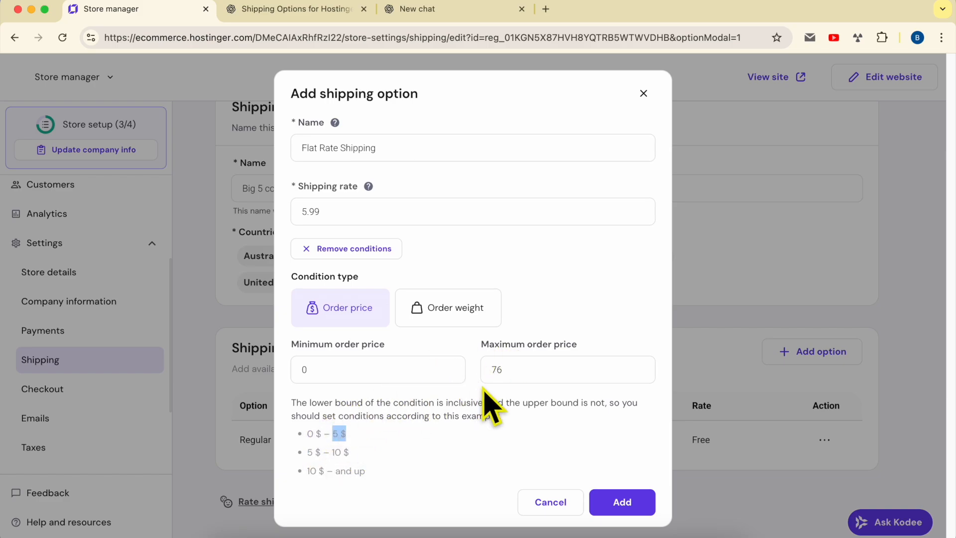
{"action": "left_click", "coordinate": [623, 502]}
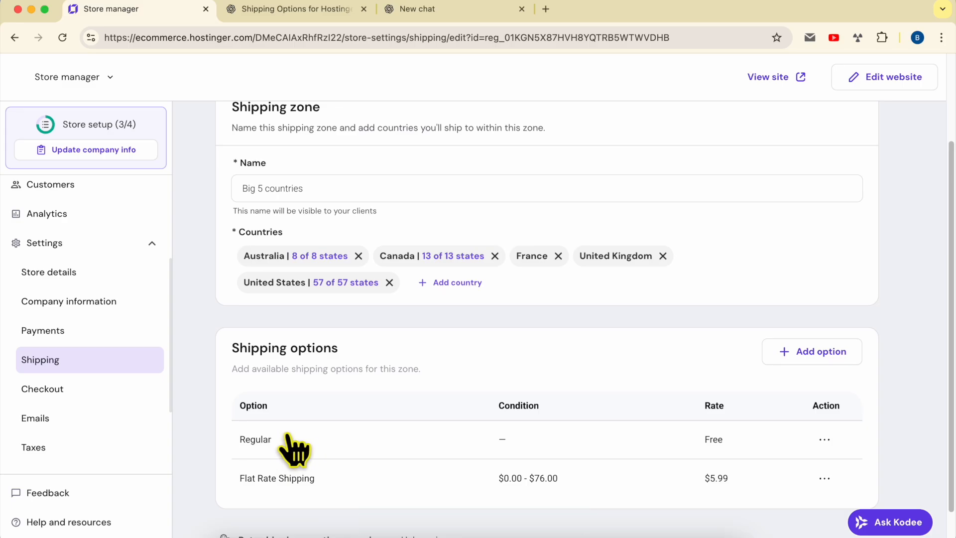
Step: Delete the Regular shipping option from the Big 5 countries zone
{"action": "left_click", "coordinate": [825, 439]}
{"action": "left_click", "coordinate": [859, 440]}
{"action": "left_click", "coordinate": [595, 337]}
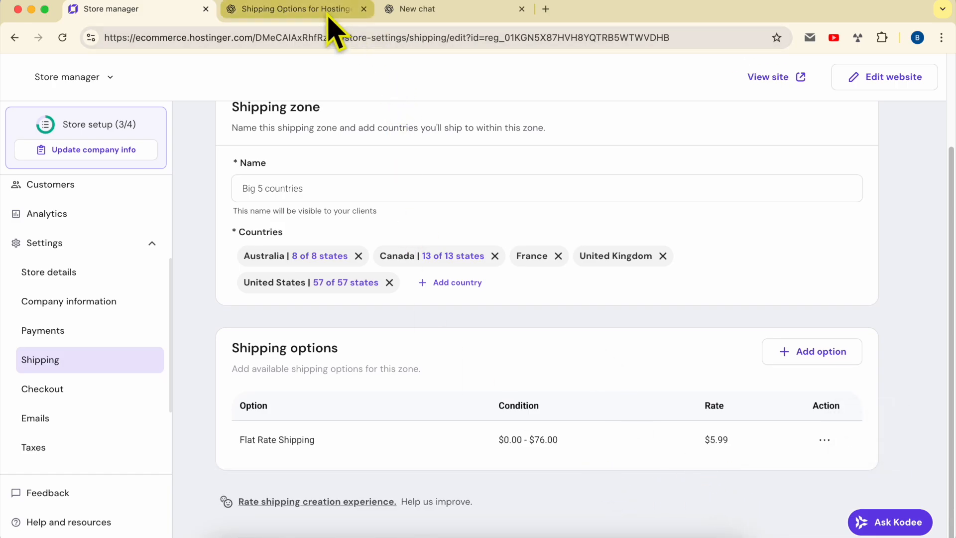
Step: Copy the name "Free Shipping" from the ChatGPT chat and give it to a new shipping option in Store manager
{"action": "left_click", "coordinate": [344, 9]}
{"action": "left_click_drag", "start_coordinate": [332, 289], "coordinate": [402, 289]}
{"action": "key", "text": "super+c"}
{"action": "left_click", "coordinate": [152, 10]}
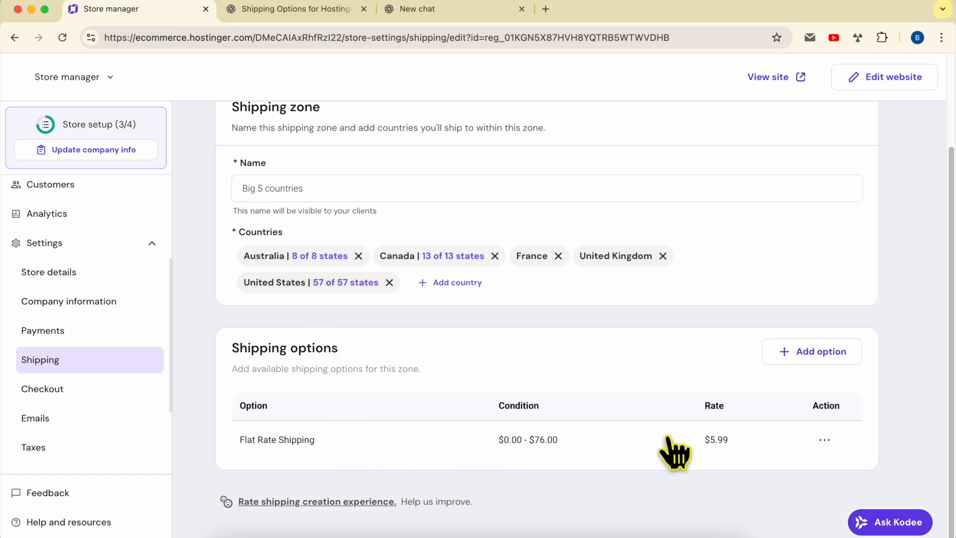
{"action": "left_click", "coordinate": [802, 354]}
{"action": "left_click", "coordinate": [386, 263]}
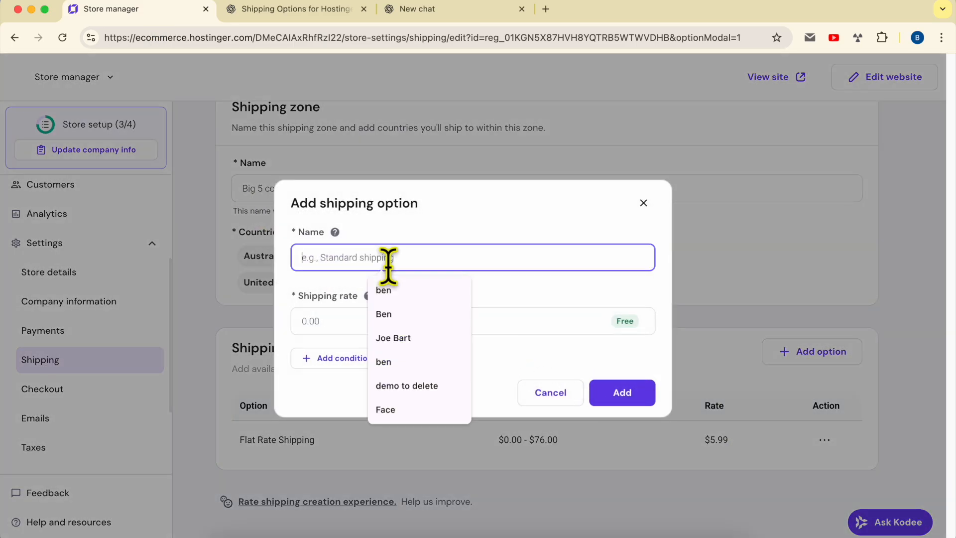
{"action": "key", "text": "super+v"}
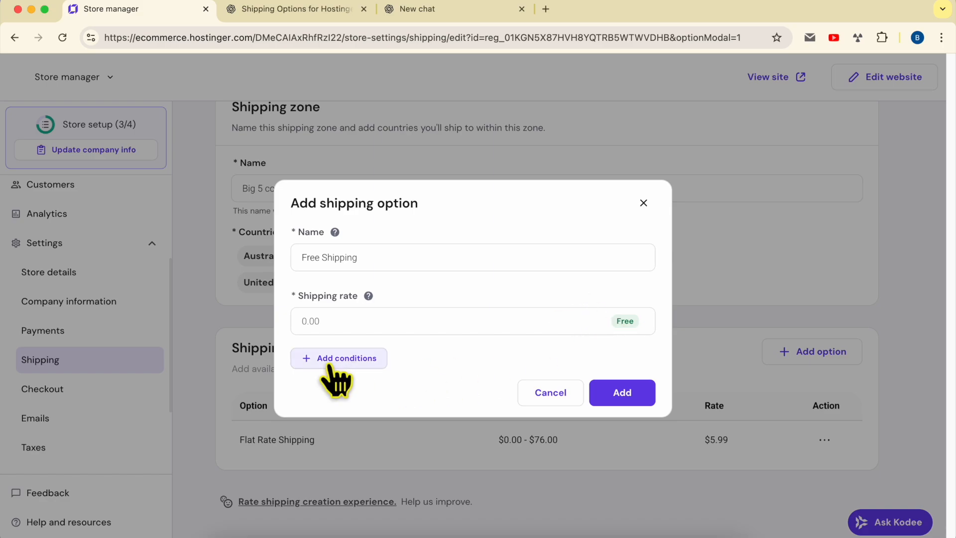
Step: Give the Free Shipping option an order price condition with a minimum of 76 and add it to the zone
{"action": "left_click", "coordinate": [354, 361]}
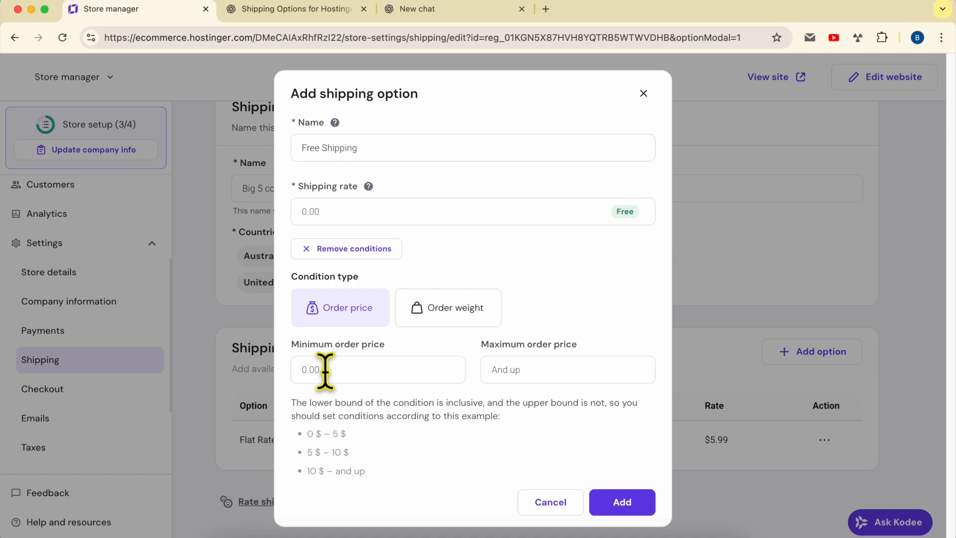
{"action": "left_click", "coordinate": [378, 372]}
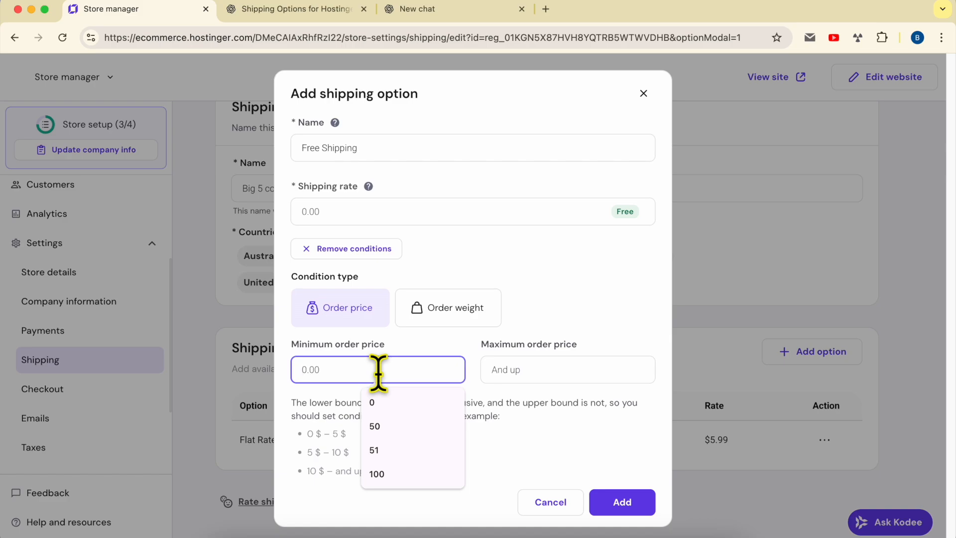
{"action": "type", "text": "76"}
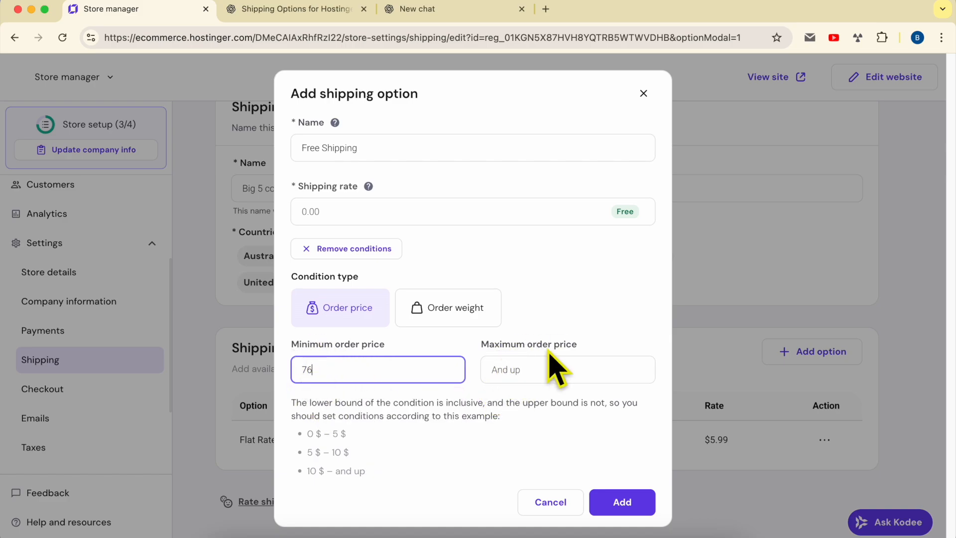
{"action": "left_click", "coordinate": [628, 507]}
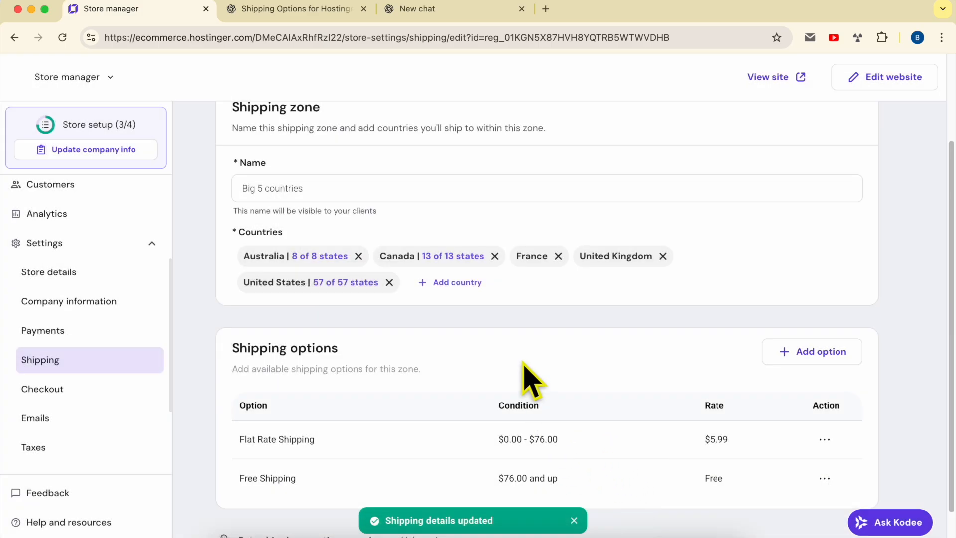
Step: Compare the conditions and rates of the zone's two shipping options with the Flat + Free Threshold rules in the ChatGPT chat
{"action": "scroll", "coordinate": [528, 451], "scroll_direction": "down", "scroll_amount": 1}
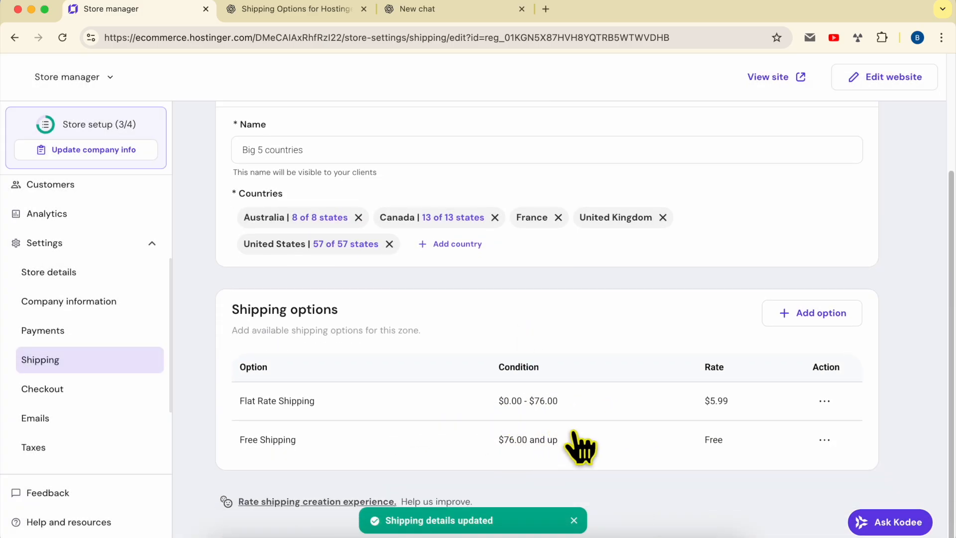
{"action": "scroll", "coordinate": [580, 448], "scroll_direction": "up", "scroll_amount": 5}
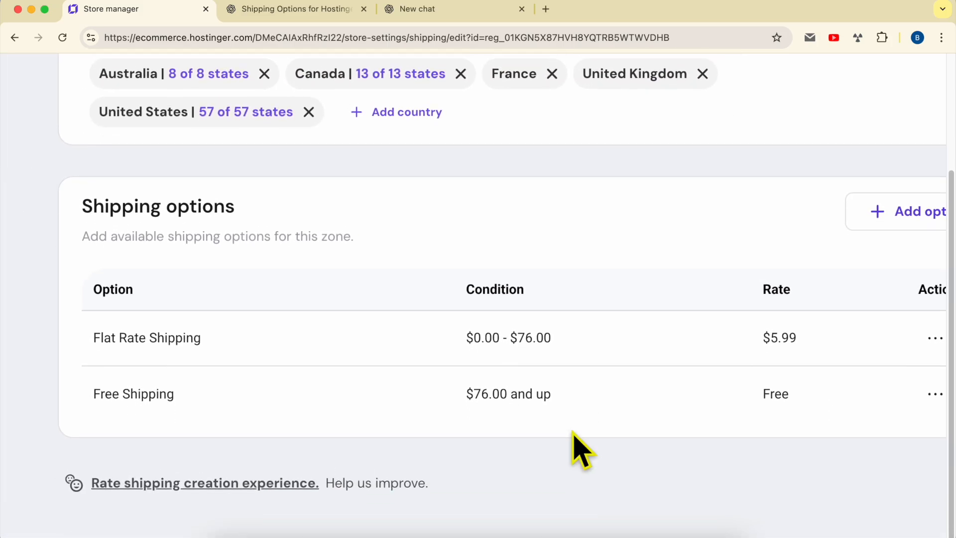
{"action": "scroll", "coordinate": [576, 439], "scroll_direction": "up", "scroll_amount": 3}
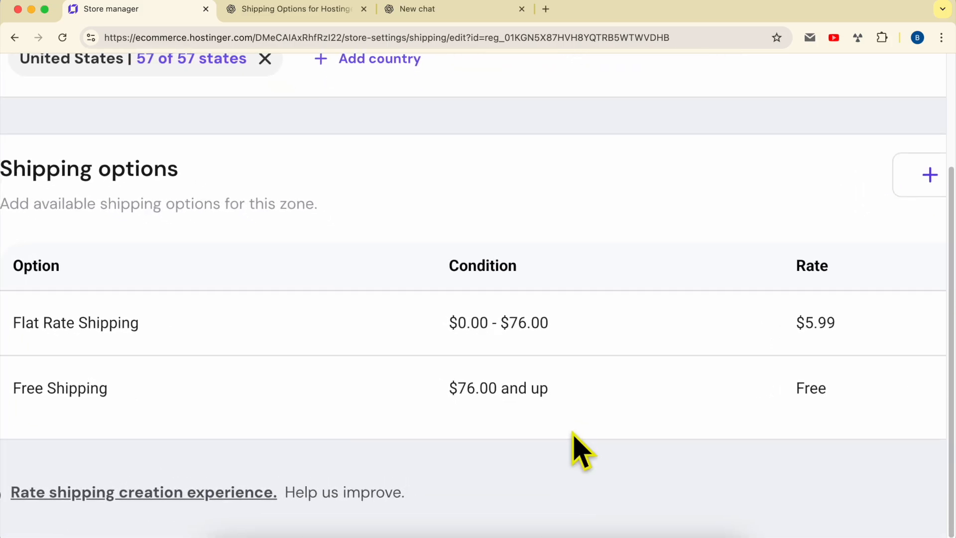
{"action": "scroll", "coordinate": [573, 438], "scroll_direction": "left", "scroll_amount": 2}
{"action": "scroll", "coordinate": [563, 438], "scroll_direction": "down", "scroll_amount": 1}
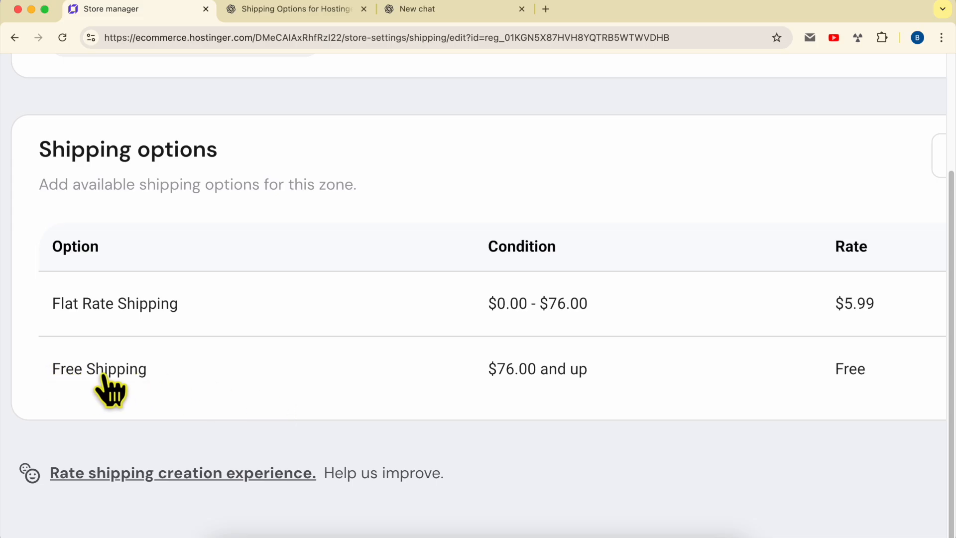
{"action": "left_click", "coordinate": [279, 11]}
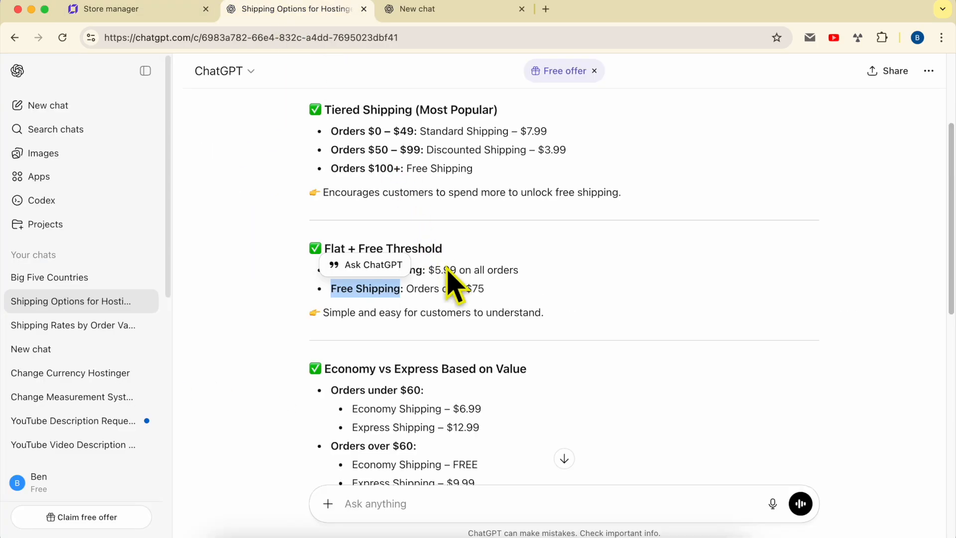
{"action": "left_click", "coordinate": [494, 292]}
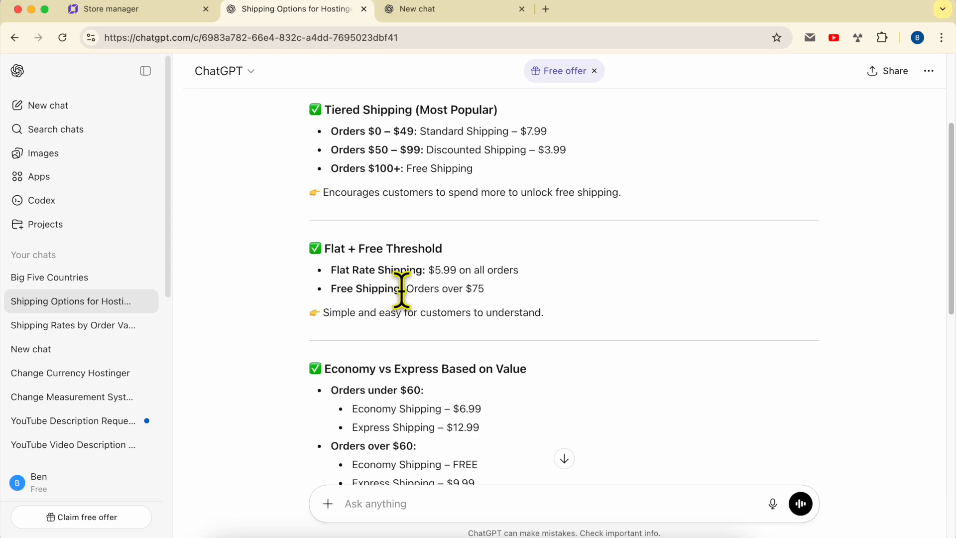
{"action": "left_click_drag", "start_coordinate": [413, 288], "coordinate": [484, 290]}
{"action": "triple_click", "coordinate": [449, 287]}
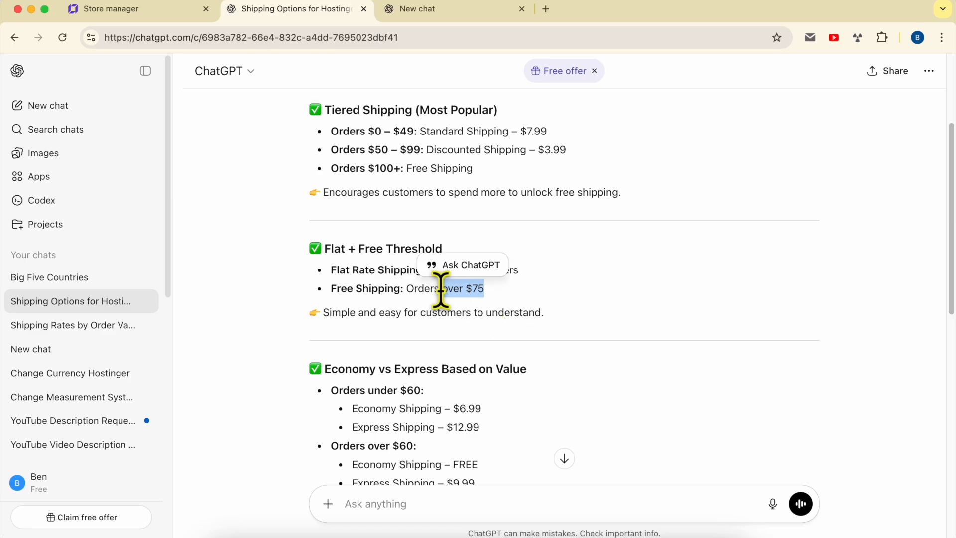
{"action": "left_click", "coordinate": [504, 296]}
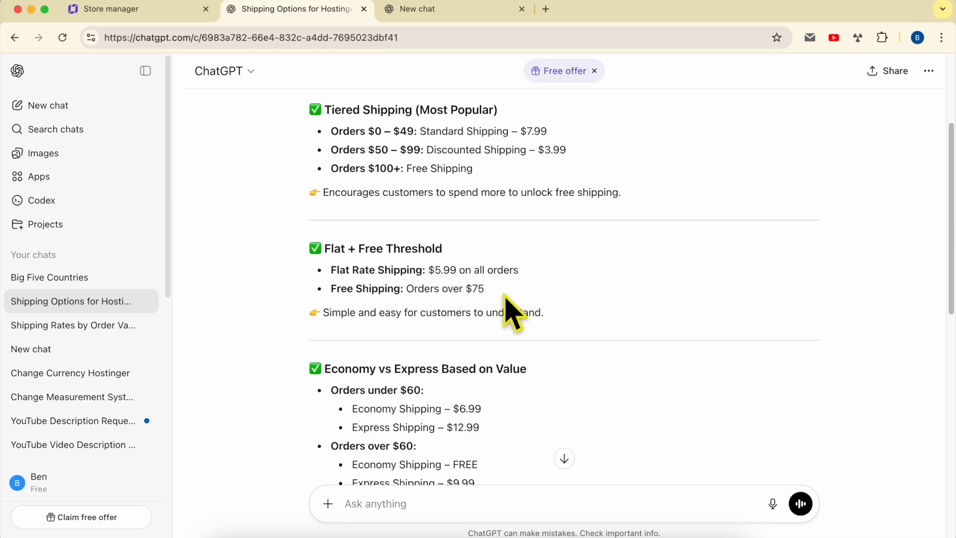
{"action": "left_click_drag", "start_coordinate": [493, 293], "coordinate": [442, 289]}
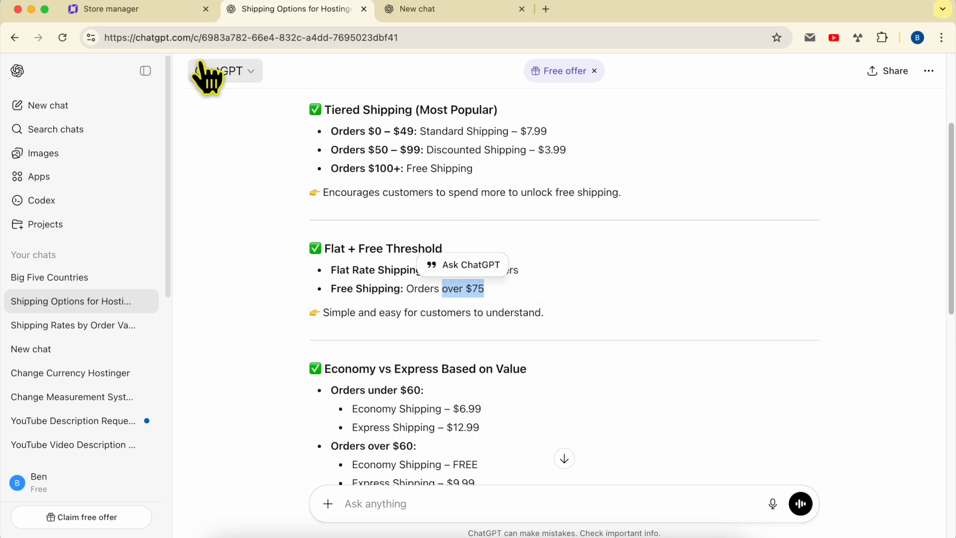
Step: Return to Store manager, view the live site and open the Set of Plates product from its Store page
{"action": "left_click", "coordinate": [135, 9]}
{"action": "scroll", "coordinate": [599, 178], "scroll_direction": "down", "scroll_amount": 5}
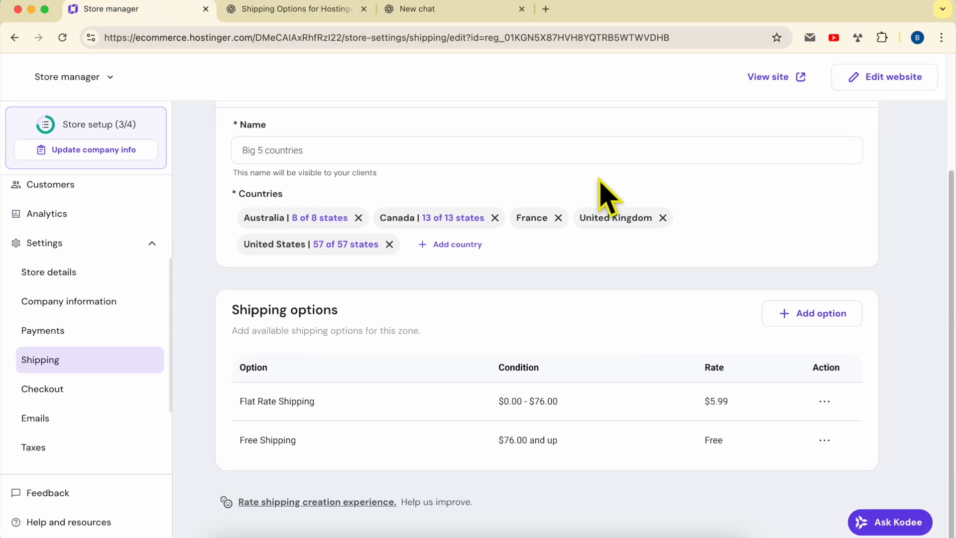
{"action": "left_click", "coordinate": [757, 81]}
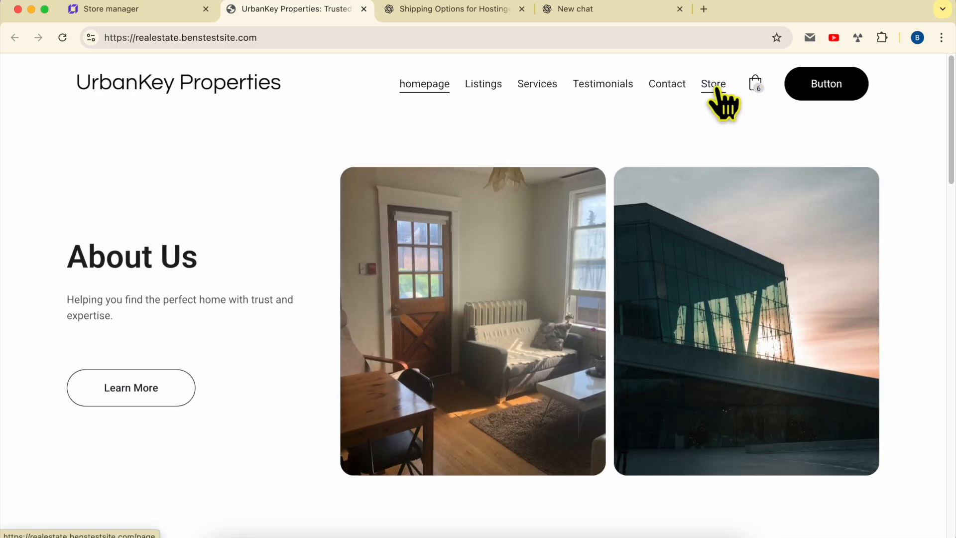
{"action": "left_click", "coordinate": [716, 85]}
{"action": "scroll", "coordinate": [473, 241], "scroll_direction": "down", "scroll_amount": 5}
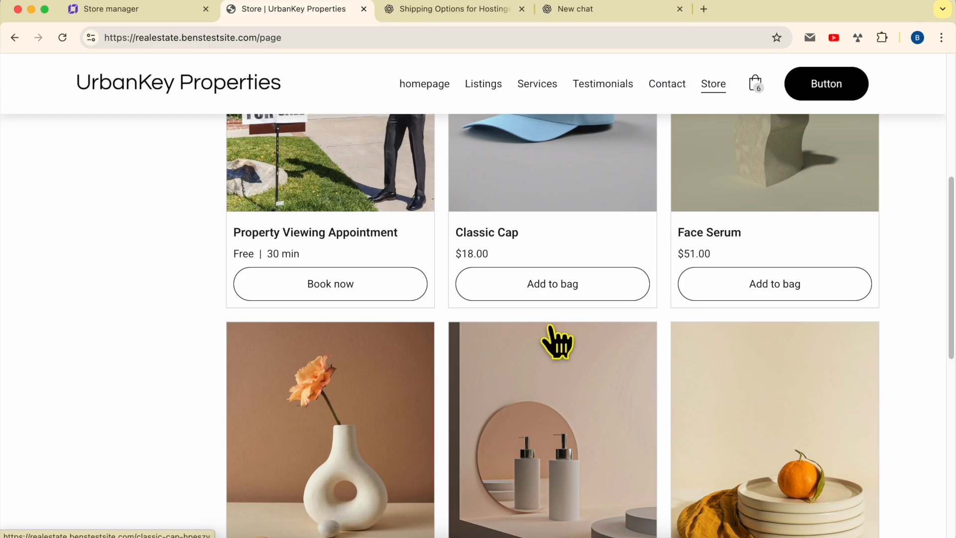
{"action": "scroll", "coordinate": [552, 332], "scroll_direction": "down", "scroll_amount": 2}
{"action": "scroll", "coordinate": [552, 330], "scroll_direction": "down", "scroll_amount": 4}
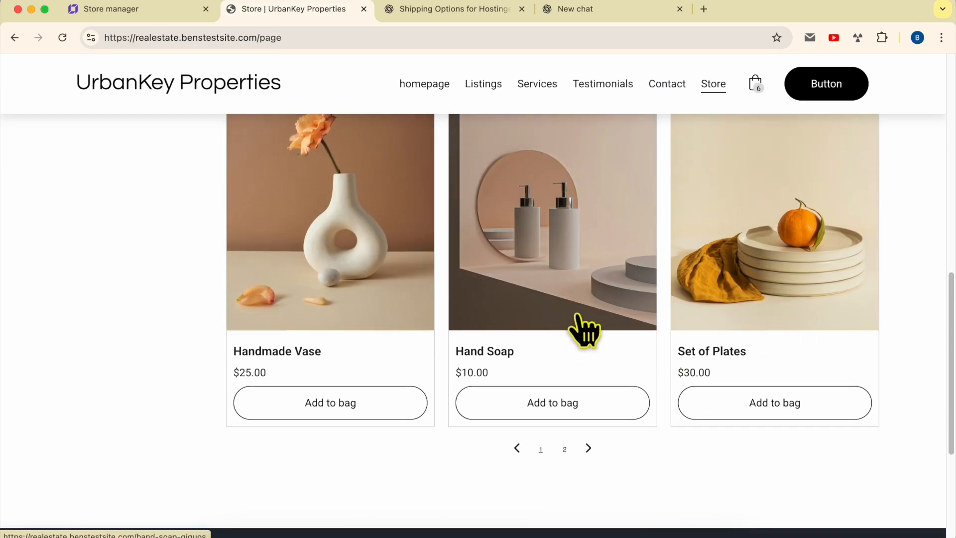
{"action": "left_click", "coordinate": [752, 262]}
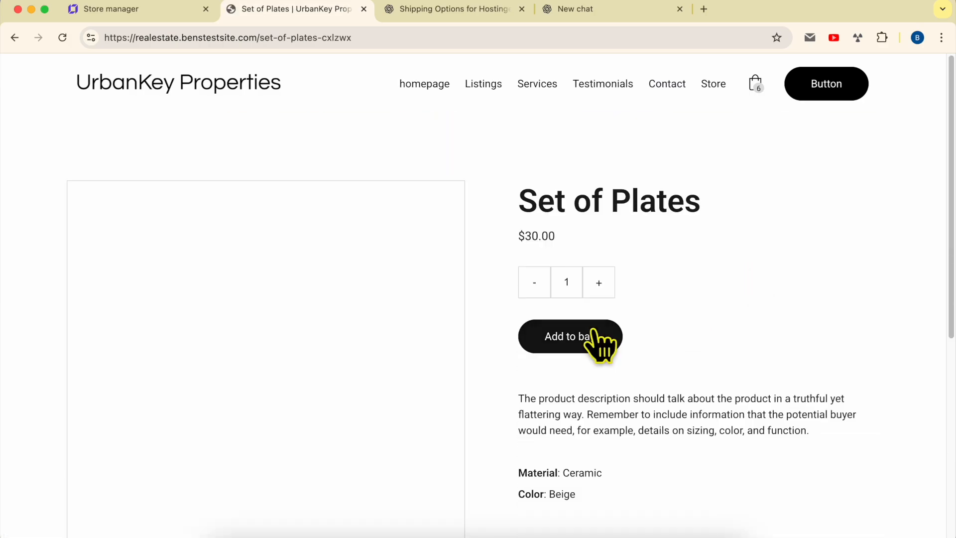
Step: Add one Set of Plates to the shopping bag, remove the Classic Cap and proceed to checkout
{"action": "left_click", "coordinate": [582, 340]}
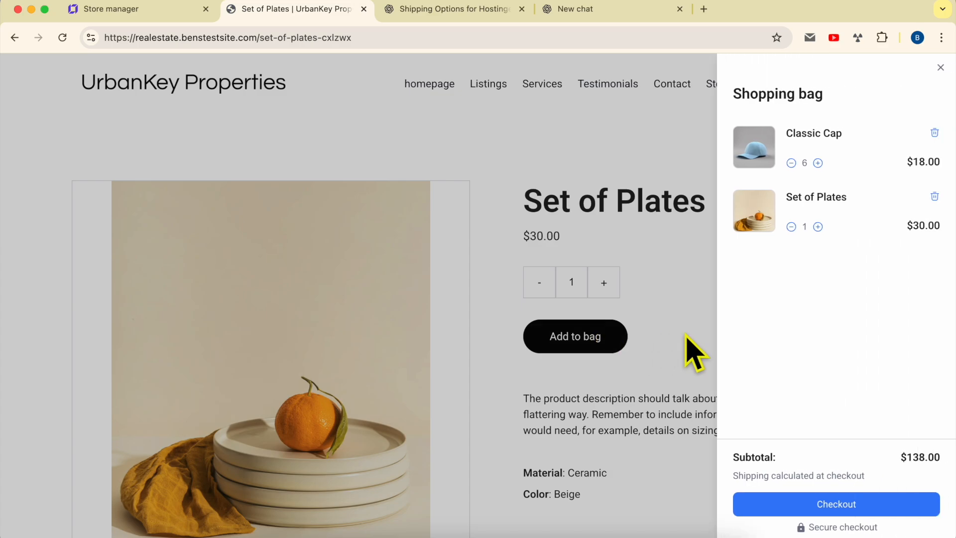
{"action": "left_click", "coordinate": [935, 133]}
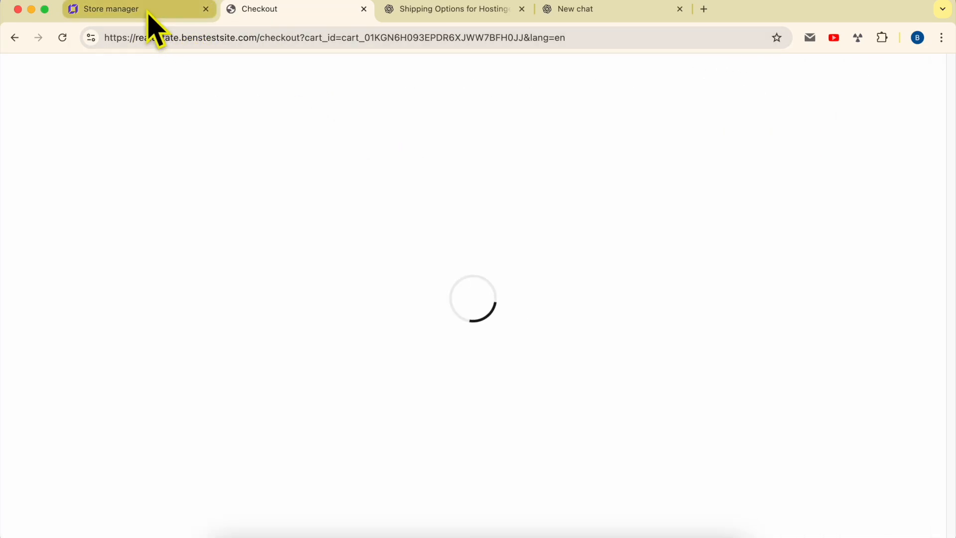
Step: Compare the Big 5 countries zone's countries and shipping options in Store manager with the delivery country and shipping method notice at checkout
{"action": "left_click", "coordinate": [156, 27]}
{"action": "left_click", "coordinate": [151, 15]}
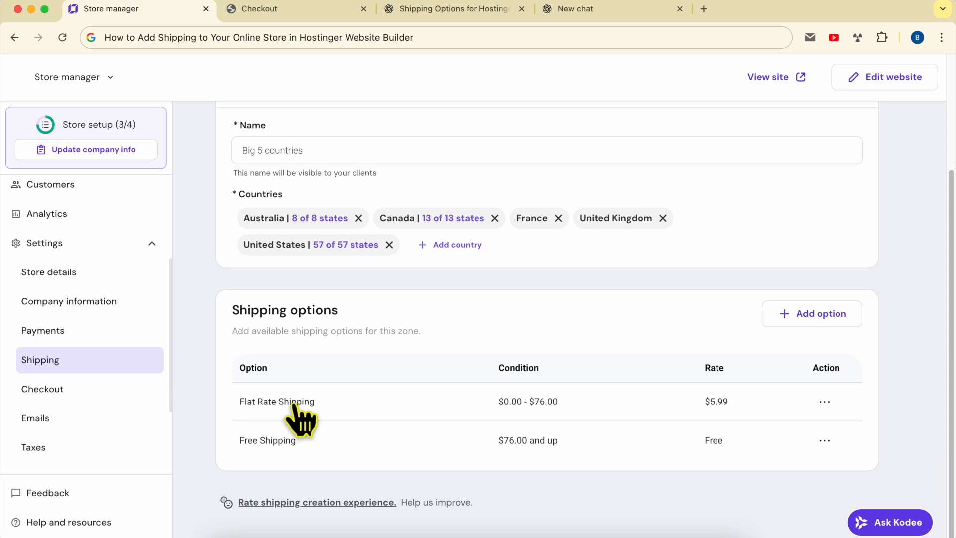
{"action": "left_click", "coordinate": [241, 219]}
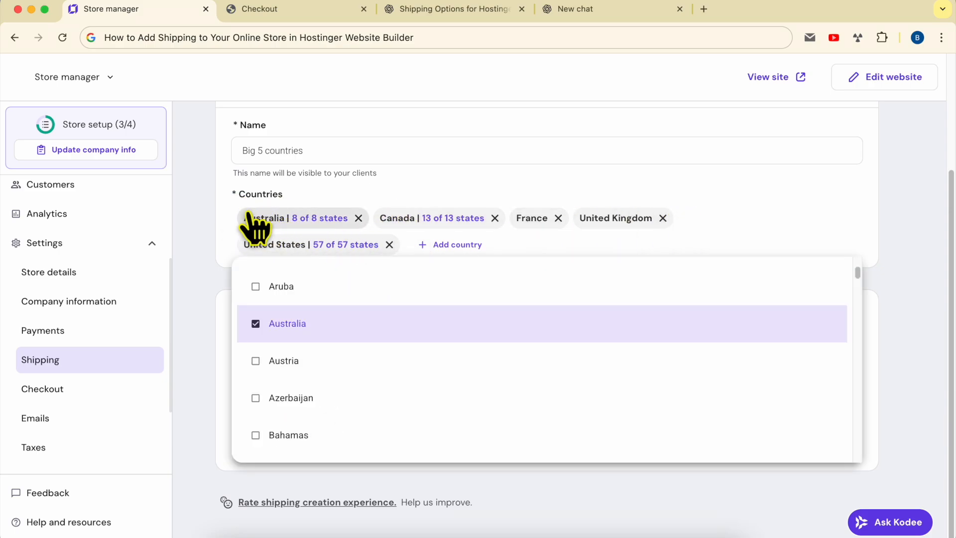
{"action": "left_click", "coordinate": [334, 10]}
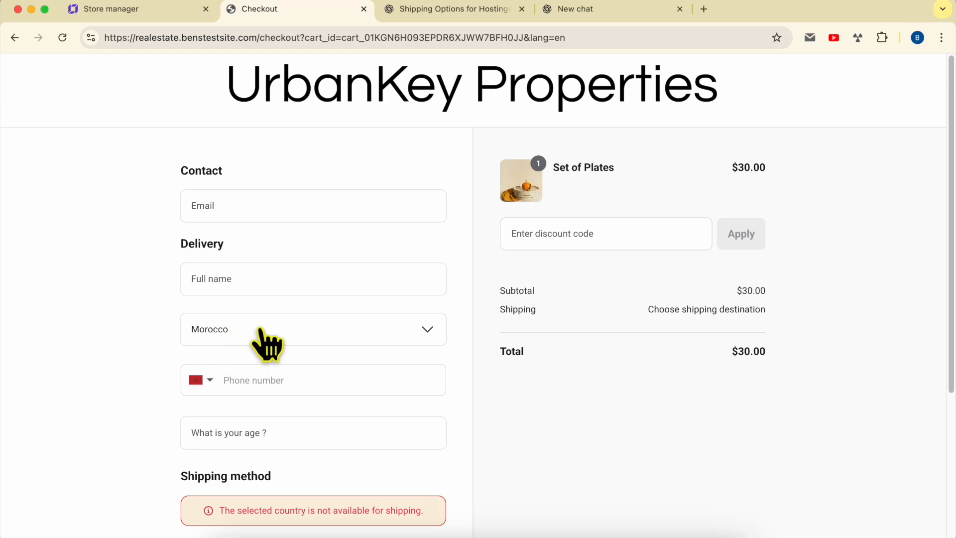
{"action": "left_click", "coordinate": [150, 11]}
{"action": "scroll", "coordinate": [294, 299], "scroll_direction": "up", "scroll_amount": 3}
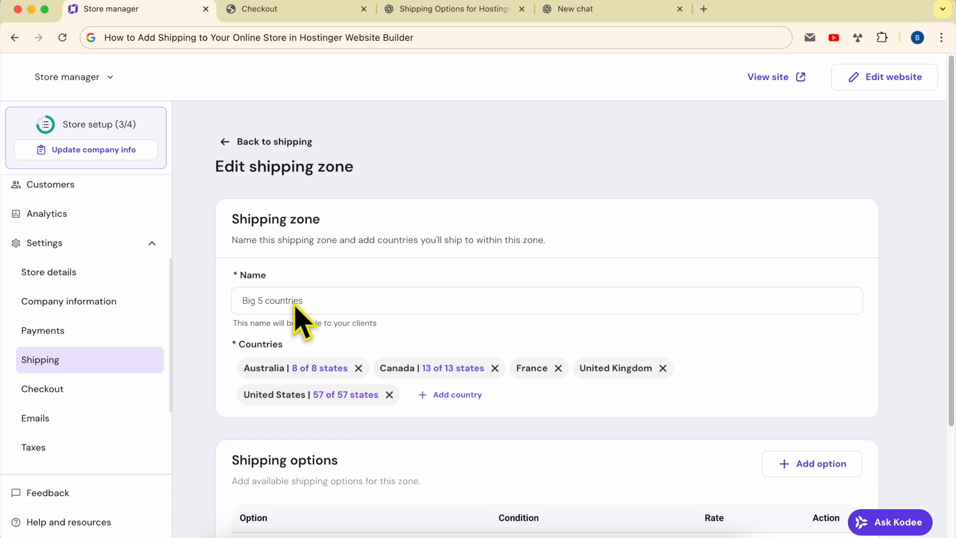
{"action": "left_click", "coordinate": [289, 11]}
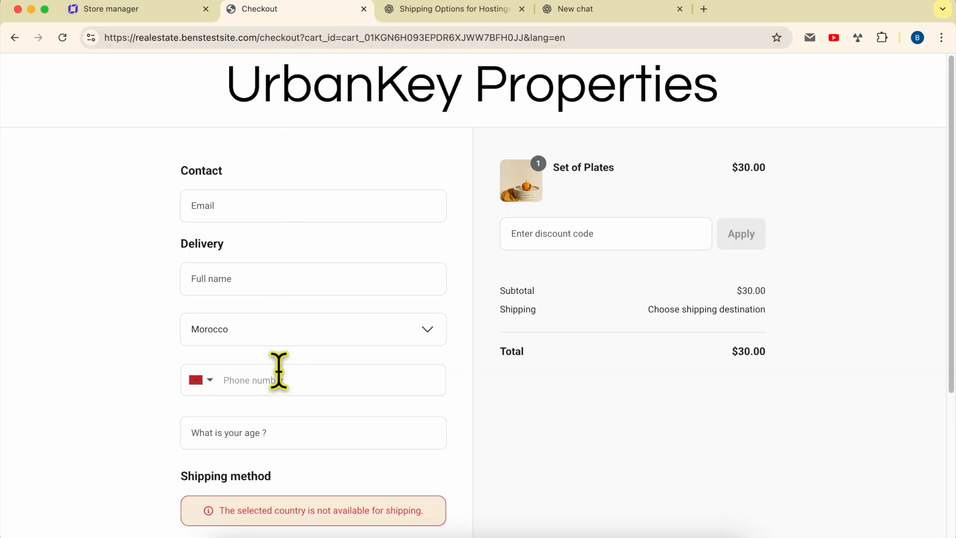
{"action": "scroll", "coordinate": [233, 485], "scroll_direction": "down", "scroll_amount": 1}
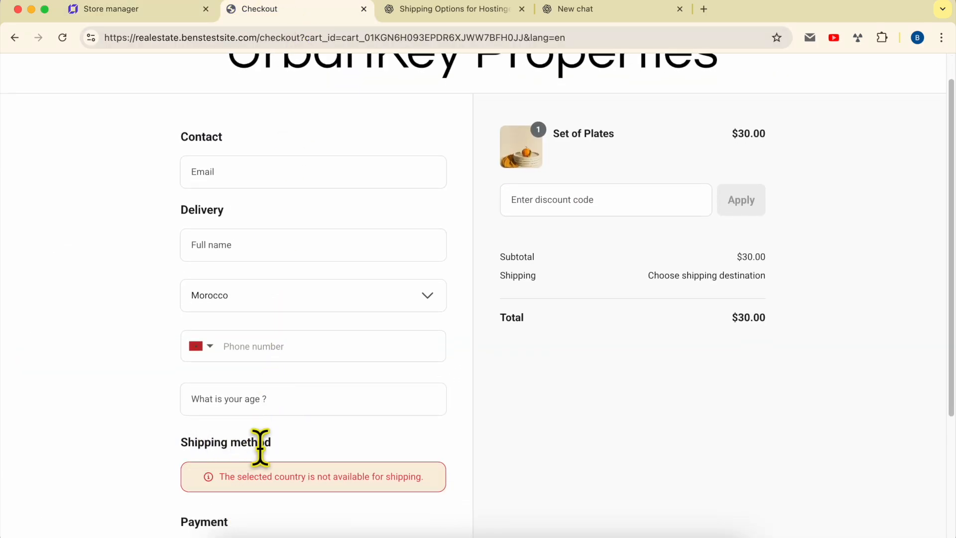
{"action": "left_click_drag", "start_coordinate": [240, 478], "coordinate": [442, 495]}
{"action": "left_click", "coordinate": [441, 493]}
Step: Set the checkout delivery destination to Alaska, United States, and check the subtotal, shipping charge and total
{"action": "left_click", "coordinate": [391, 301]}
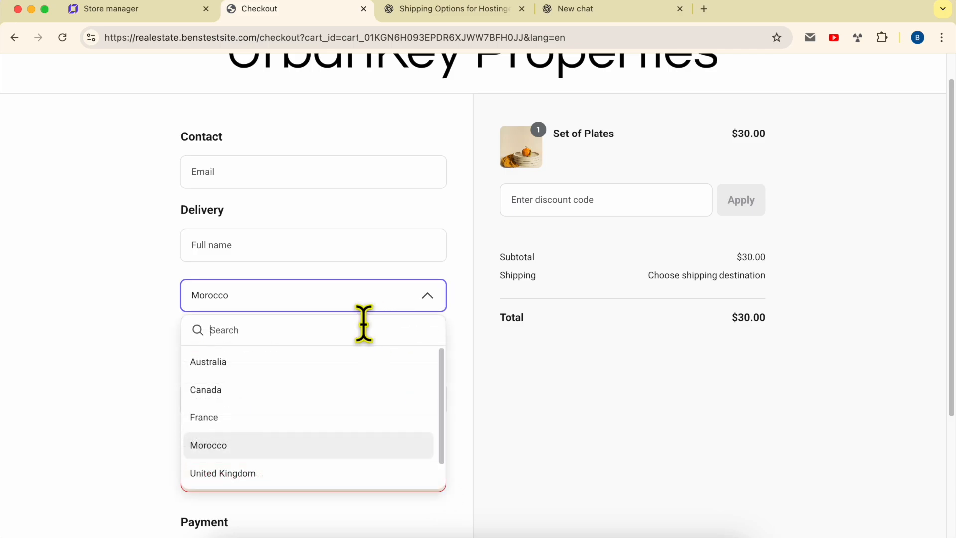
{"action": "type", "text": "u"}
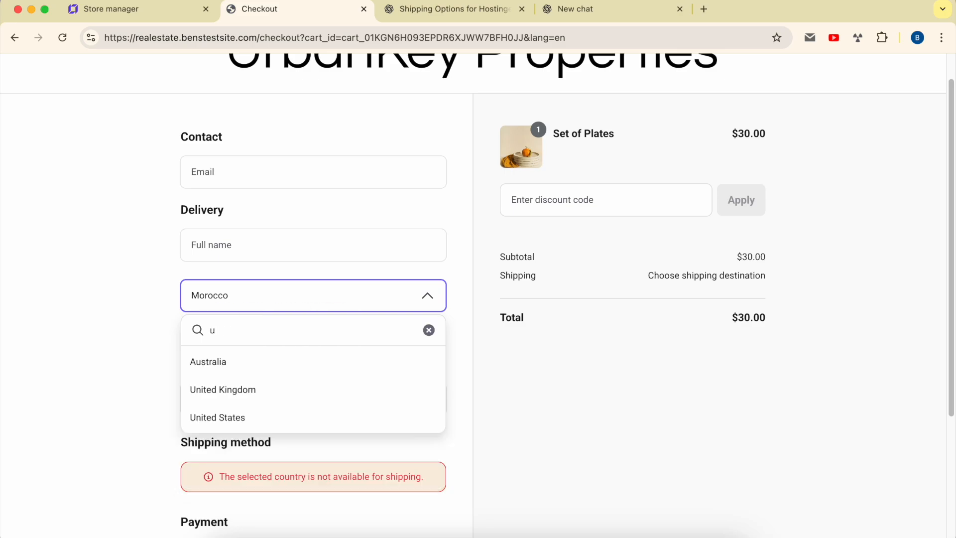
{"action": "left_click", "coordinate": [234, 420]}
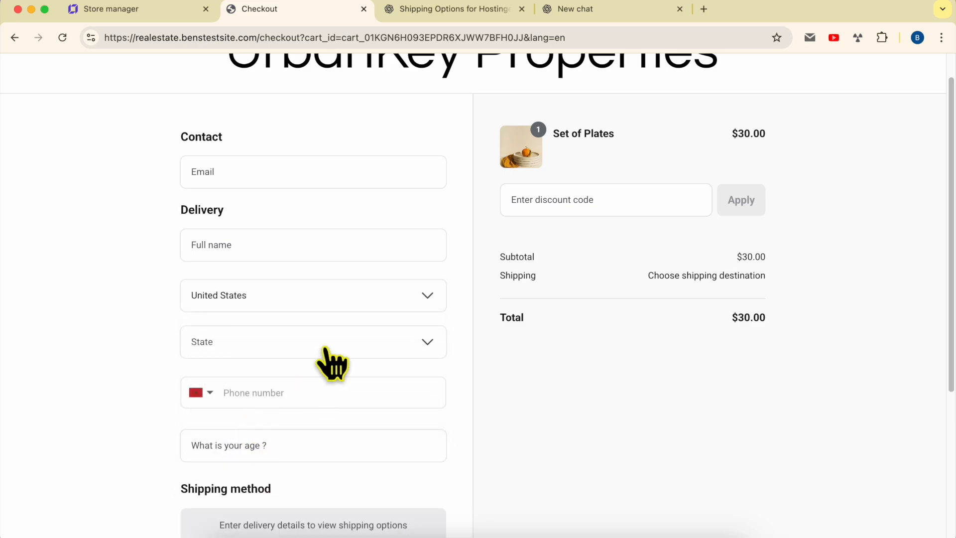
{"action": "left_click", "coordinate": [328, 348]}
{"action": "left_click", "coordinate": [260, 437]}
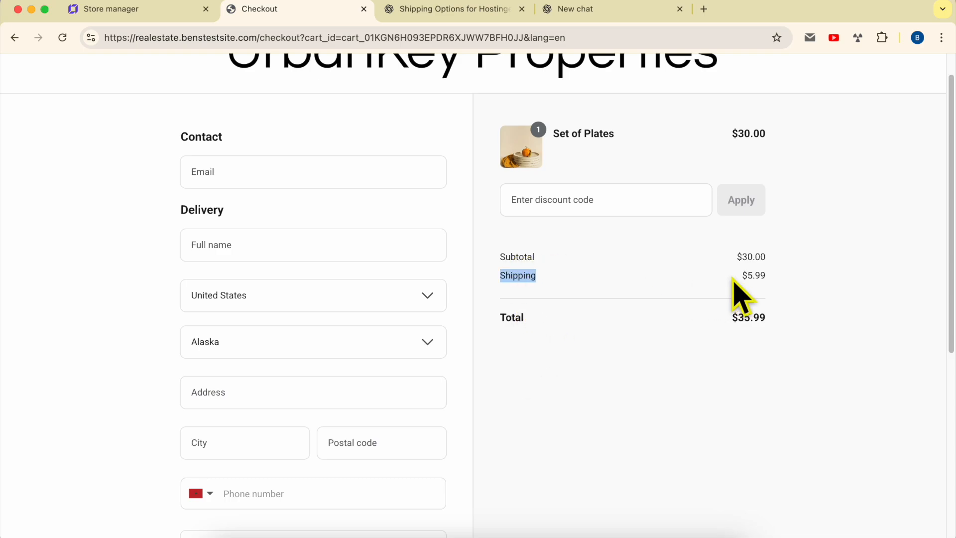
{"action": "left_click_drag", "start_coordinate": [742, 277], "coordinate": [761, 275]}
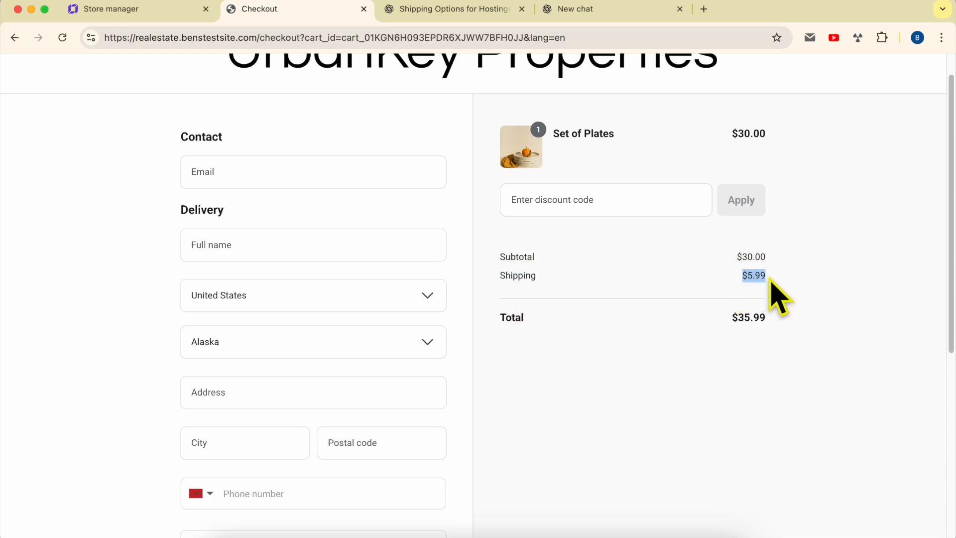
{"action": "triple_click", "coordinate": [754, 259]}
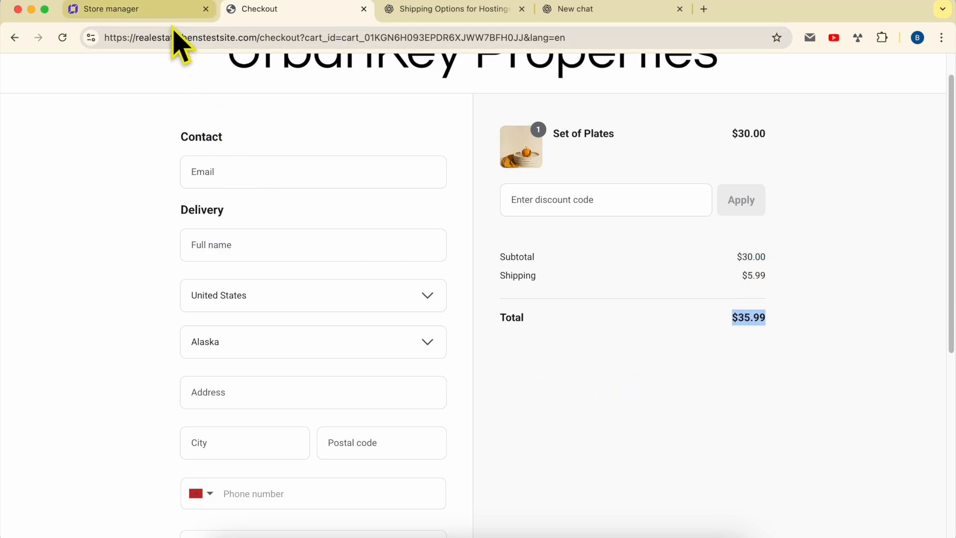
Step: Change the checkout delivery destination to Manitoba, Canada, and check the shipping charge
{"action": "left_click", "coordinate": [280, 300]}
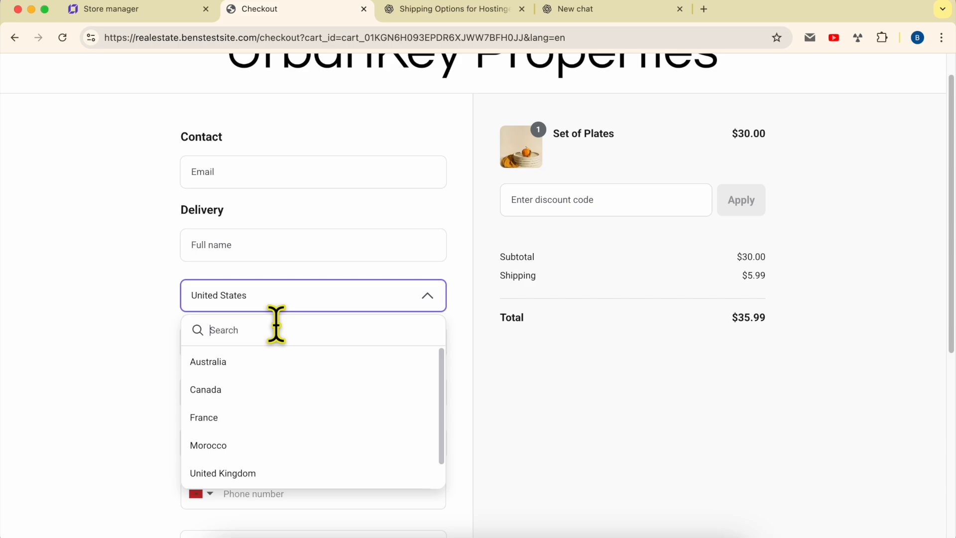
{"action": "type", "text": "canad"}
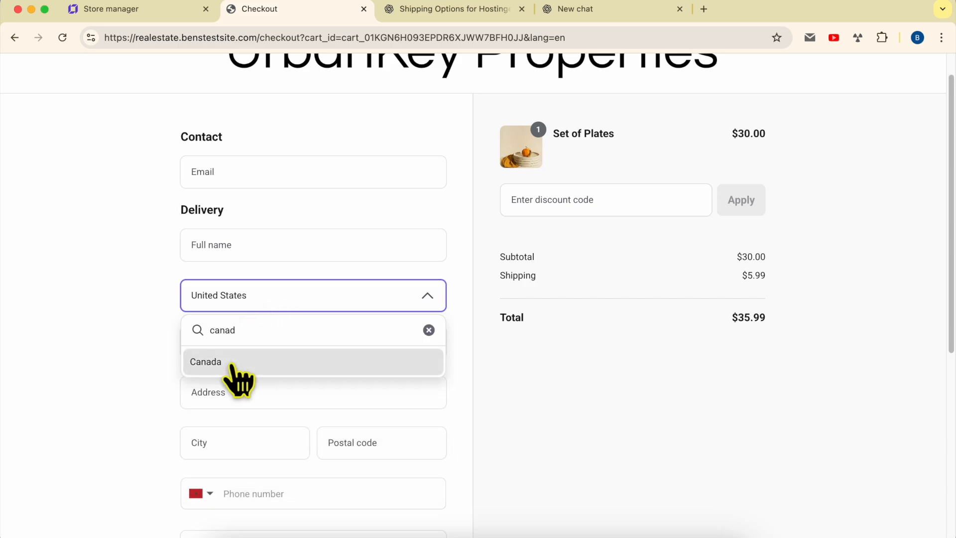
{"action": "left_click", "coordinate": [234, 363]}
{"action": "left_click", "coordinate": [358, 349]}
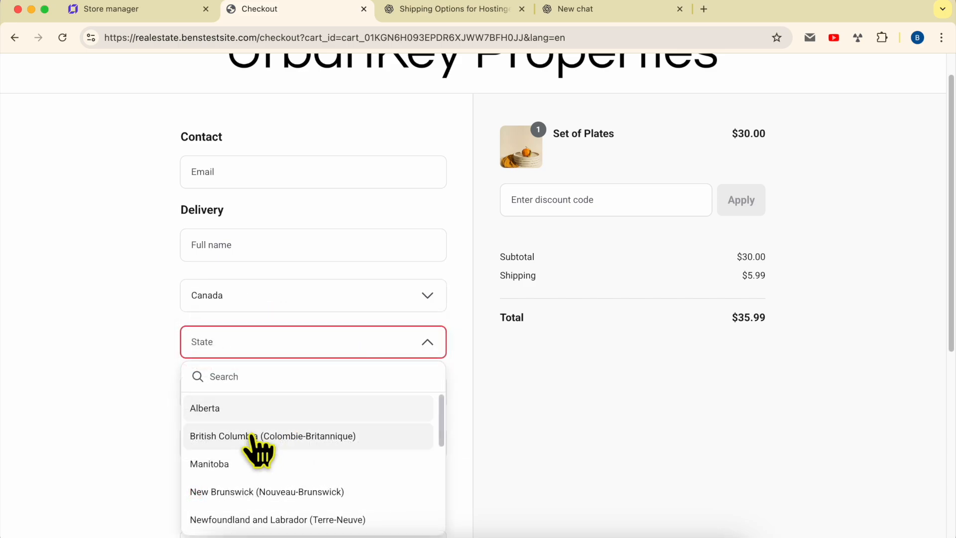
{"action": "left_click", "coordinate": [252, 464]}
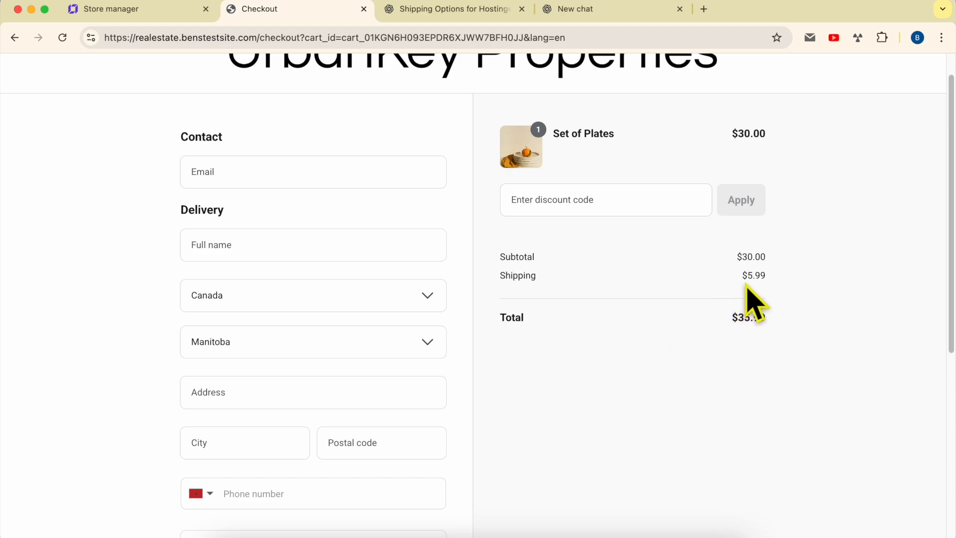
{"action": "left_click", "coordinate": [611, 403]}
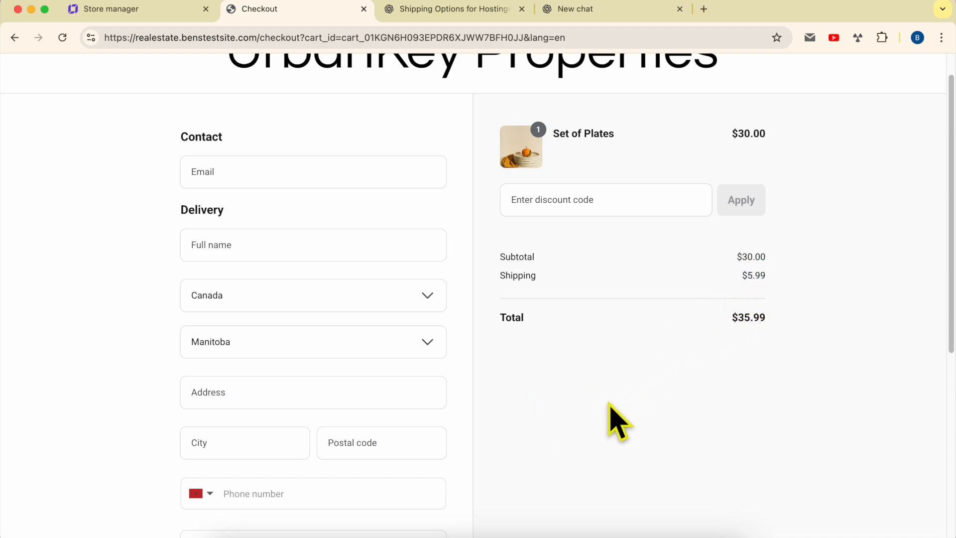
Step: Look through the delivery countries offered in the checkout's country list
{"action": "left_click", "coordinate": [288, 305]}
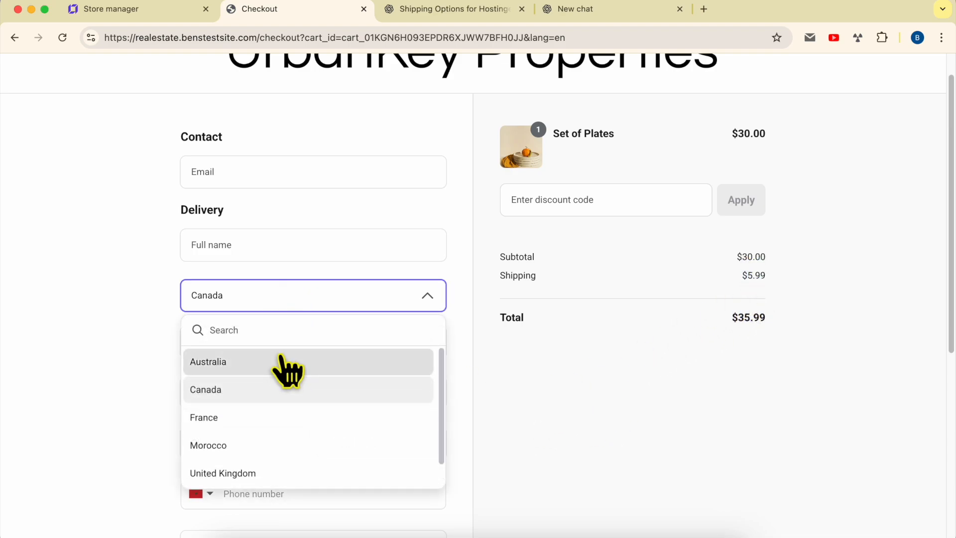
{"action": "scroll", "coordinate": [299, 450], "scroll_direction": "down", "scroll_amount": 1}
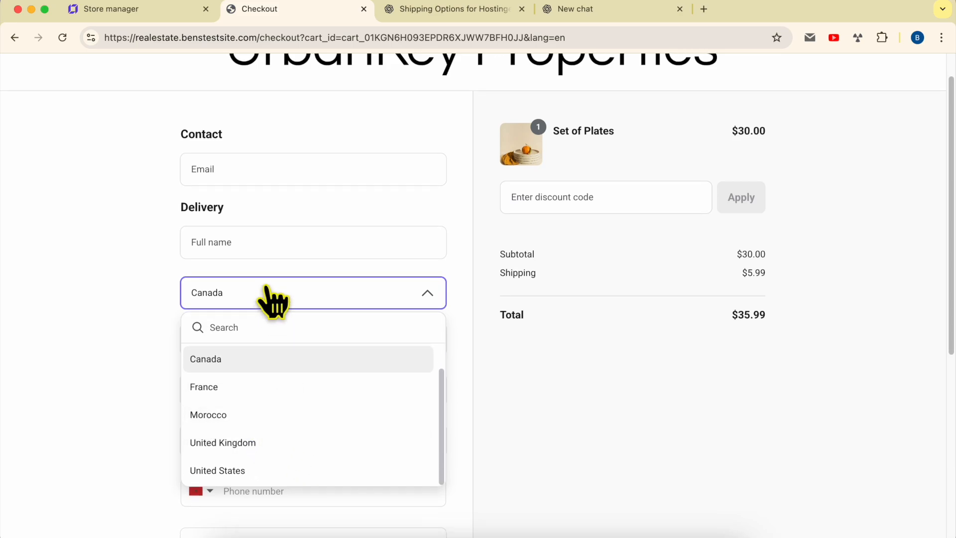
{"action": "scroll", "coordinate": [277, 434], "scroll_direction": "down", "scroll_amount": 1}
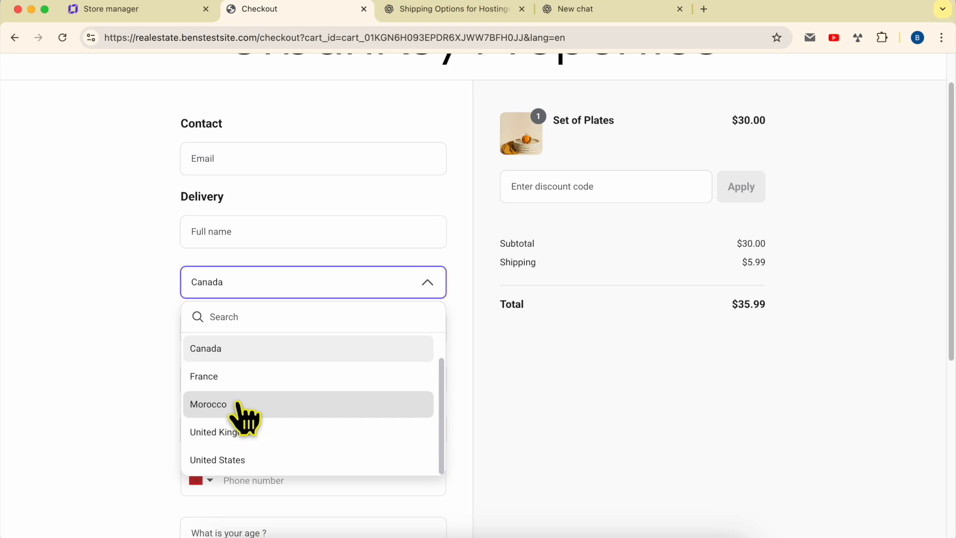
{"action": "scroll", "coordinate": [254, 404], "scroll_direction": "up", "scroll_amount": 1}
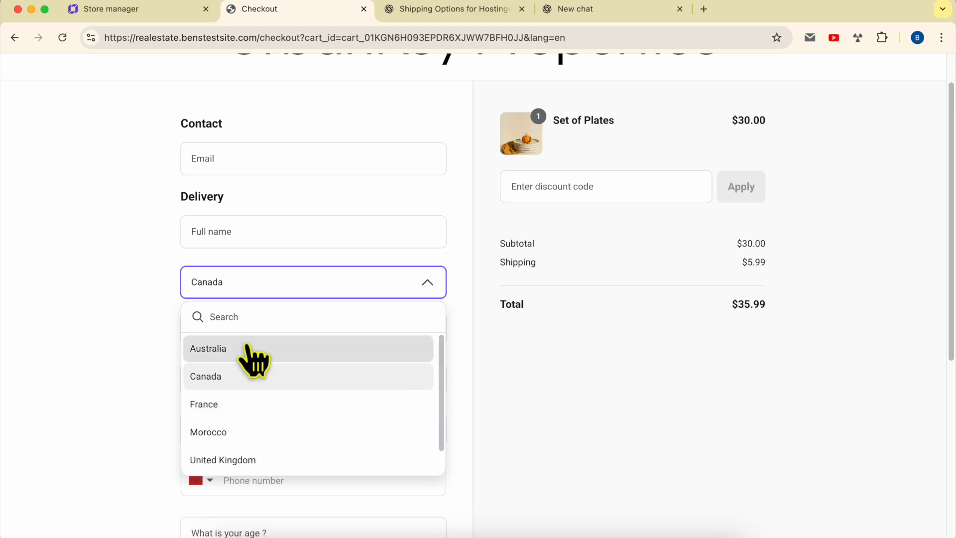
{"action": "scroll", "coordinate": [243, 360], "scroll_direction": "up", "scroll_amount": 1}
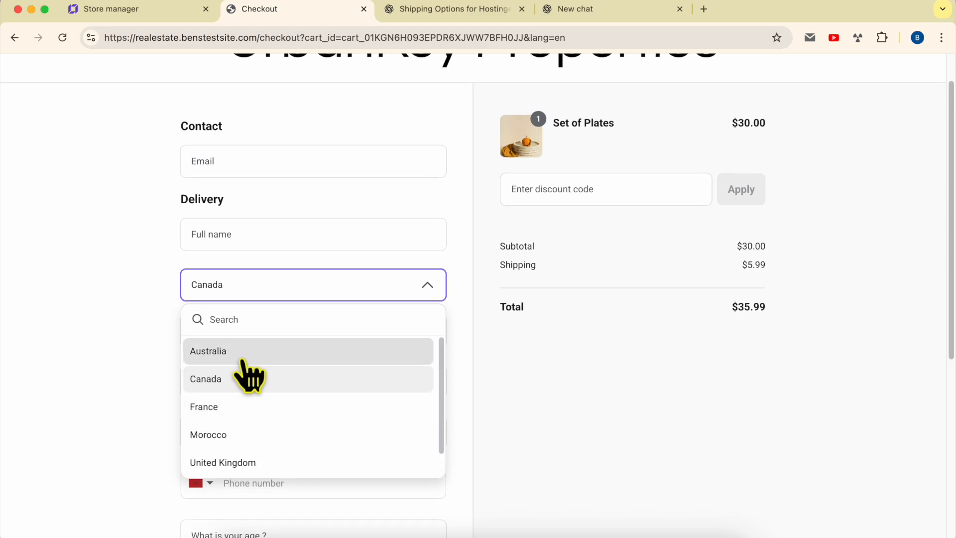
{"action": "scroll", "coordinate": [249, 377], "scroll_direction": "down", "scroll_amount": 1}
{"action": "scroll", "coordinate": [264, 424], "scroll_direction": "up", "scroll_amount": 1}
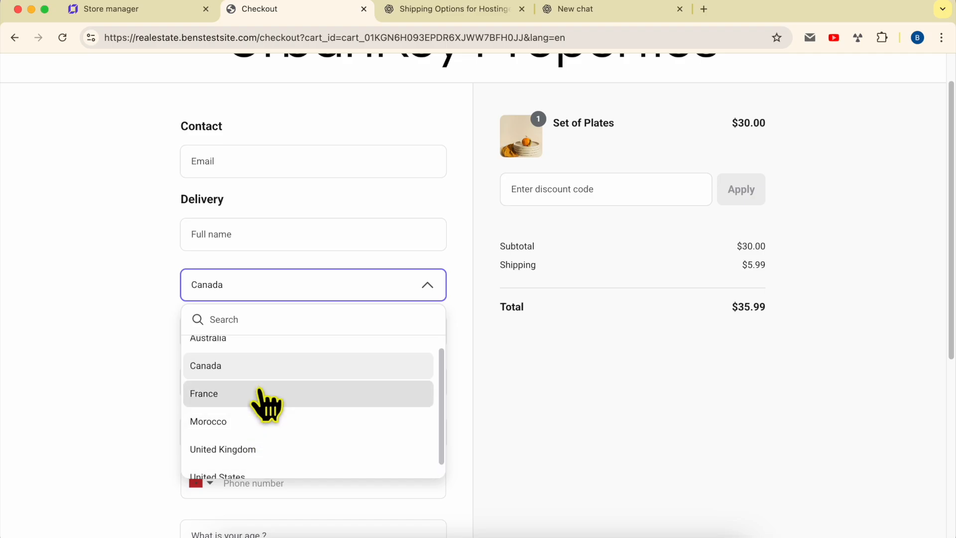
{"action": "scroll", "coordinate": [254, 419], "scroll_direction": "up", "scroll_amount": 1}
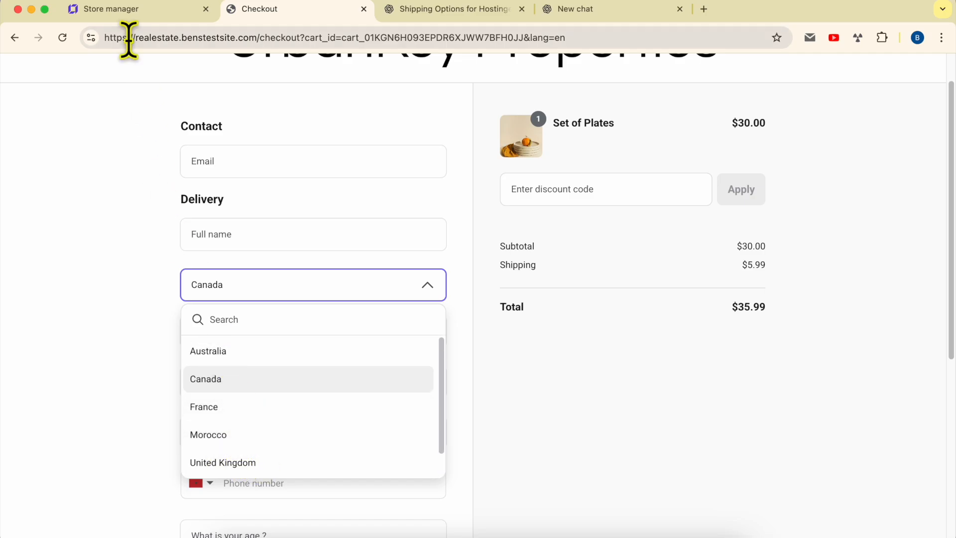
Step: Open the Shipping settings overview in Store manager and compare its zones' countries with the checkout's country list
{"action": "left_click", "coordinate": [127, 11]}
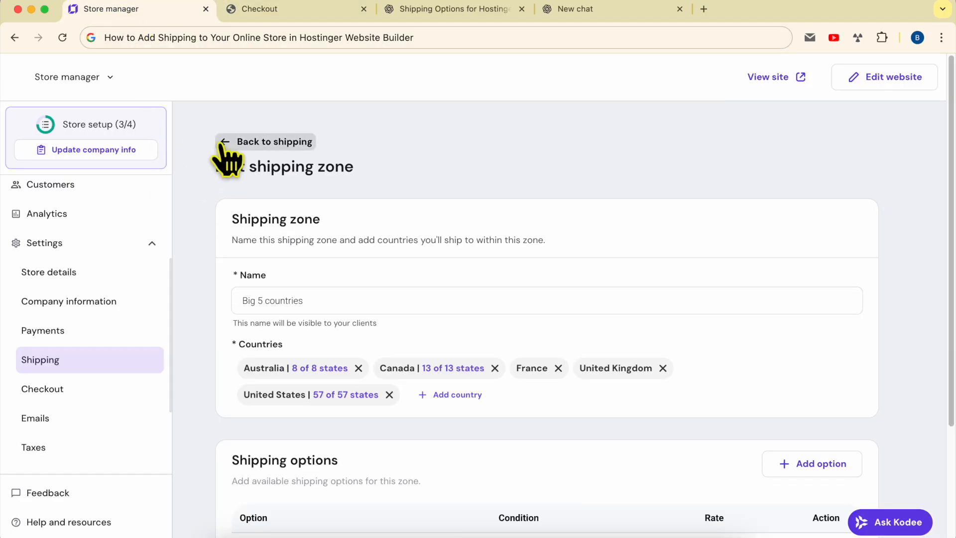
{"action": "left_click", "coordinate": [60, 361]}
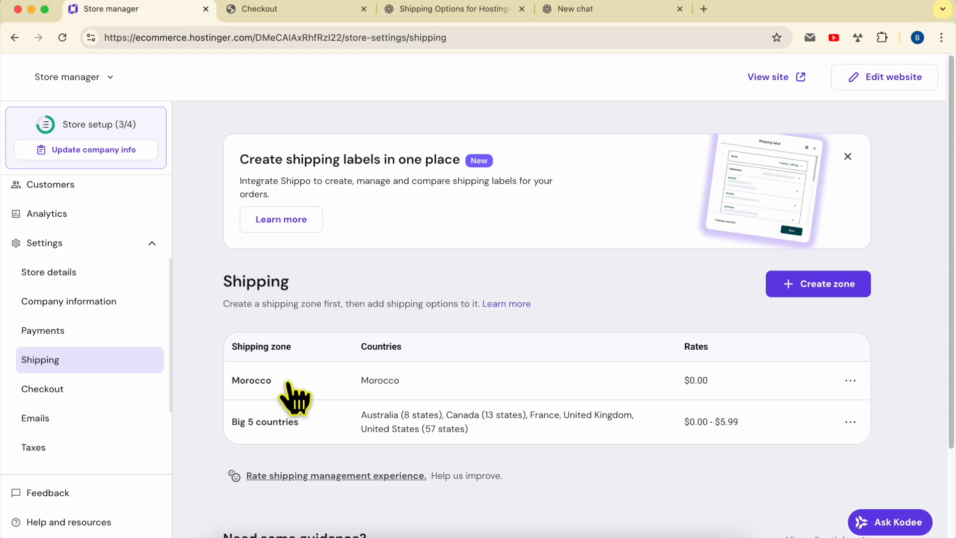
{"action": "left_click", "coordinate": [288, 12]}
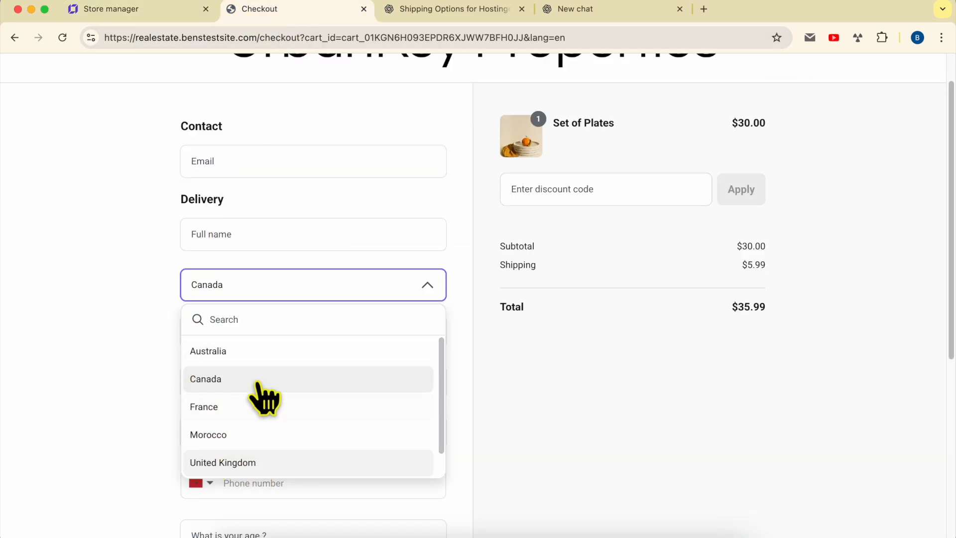
{"action": "scroll", "coordinate": [256, 444], "scroll_direction": "down", "scroll_amount": 1}
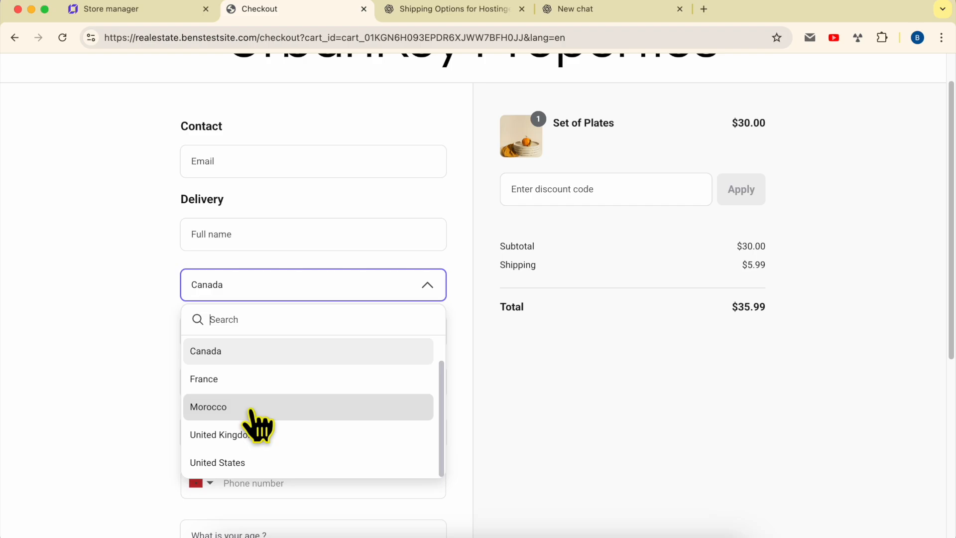
Step: Return to Store manager and delete the Morocco shipping zone
{"action": "left_click", "coordinate": [127, 11]}
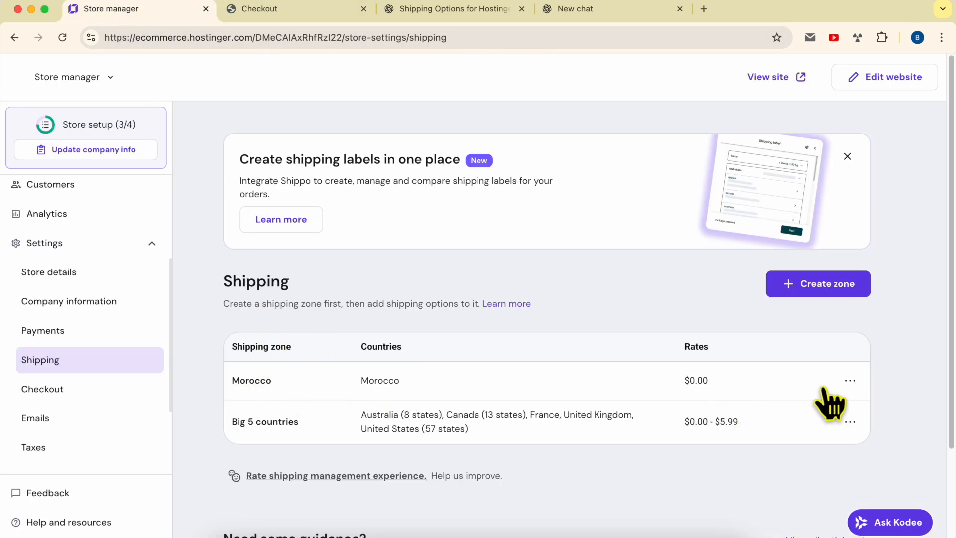
{"action": "left_click", "coordinate": [850, 382]}
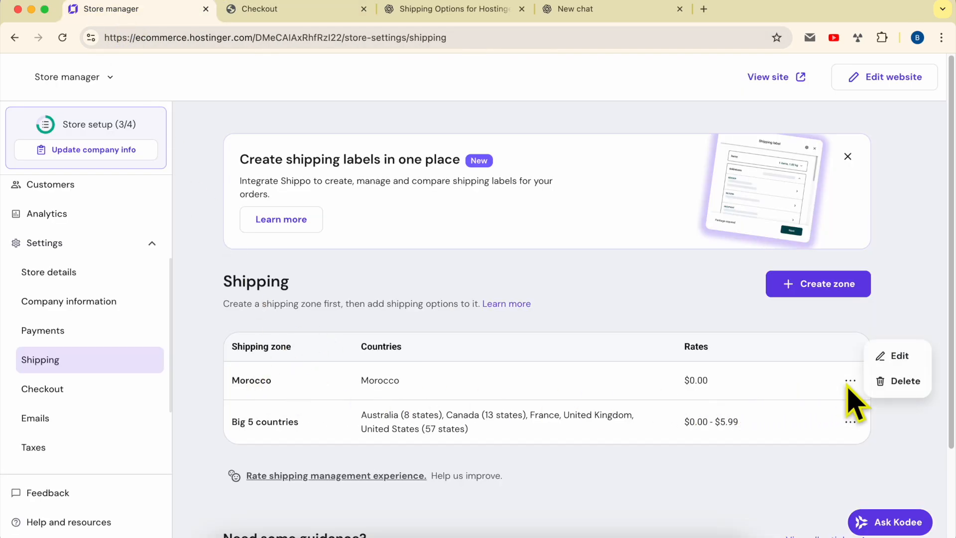
{"action": "left_click", "coordinate": [888, 383]}
{"action": "left_click", "coordinate": [610, 334]}
Step: Return to the live checkout and review its updated list of delivery countries
{"action": "left_click", "coordinate": [264, 16]}
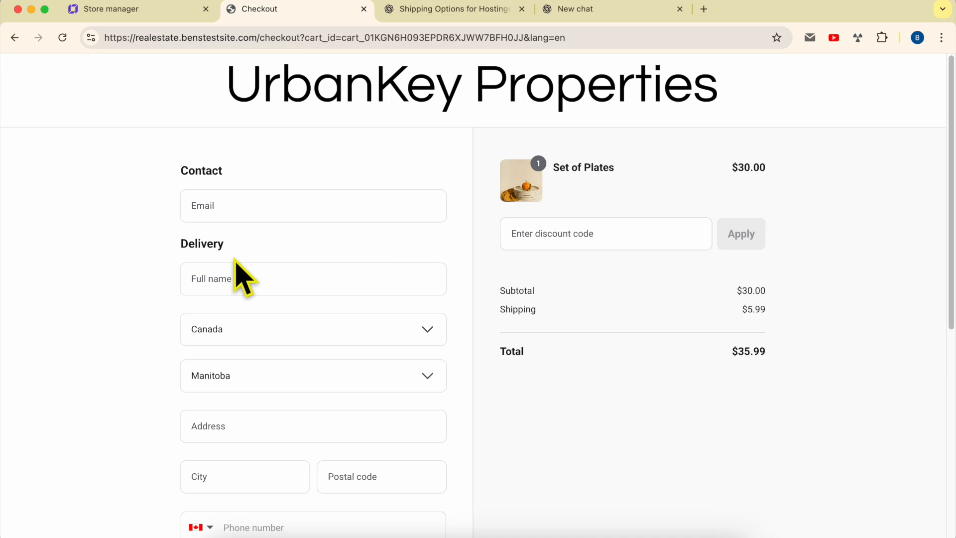
{"action": "left_click", "coordinate": [272, 333]}
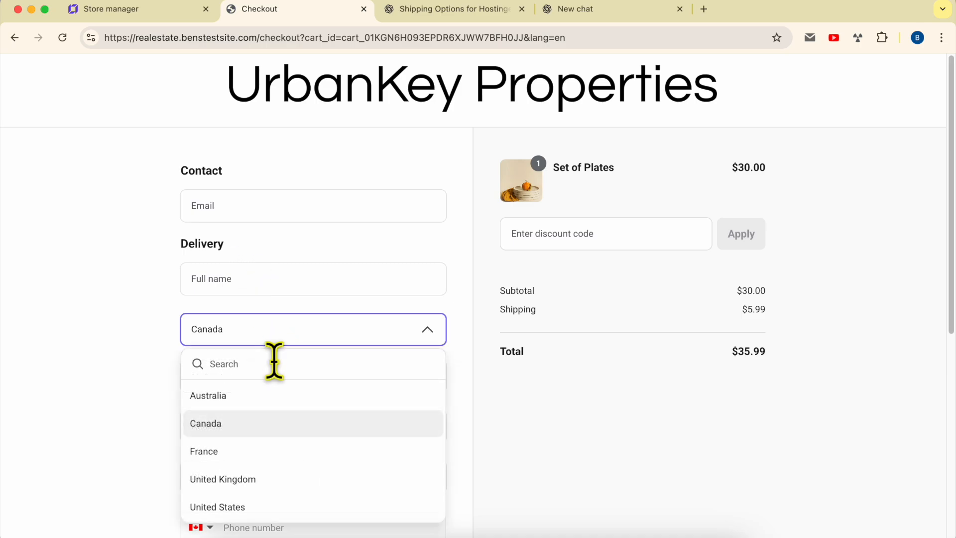
{"action": "scroll", "coordinate": [273, 444], "scroll_direction": "down", "scroll_amount": 3}
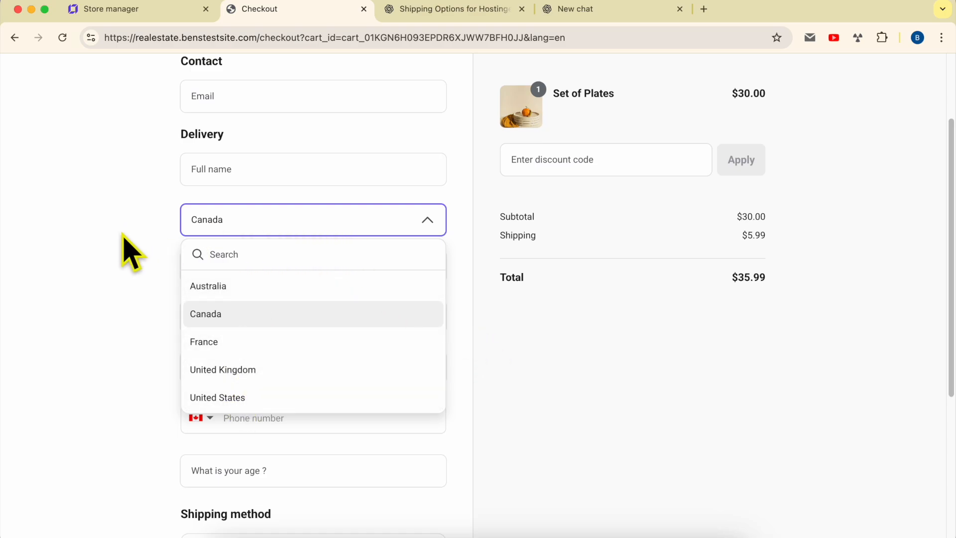
Step: Open the "Big 5 countries" zone in Store manager and review its countries and shipping options
{"action": "left_click", "coordinate": [138, 15]}
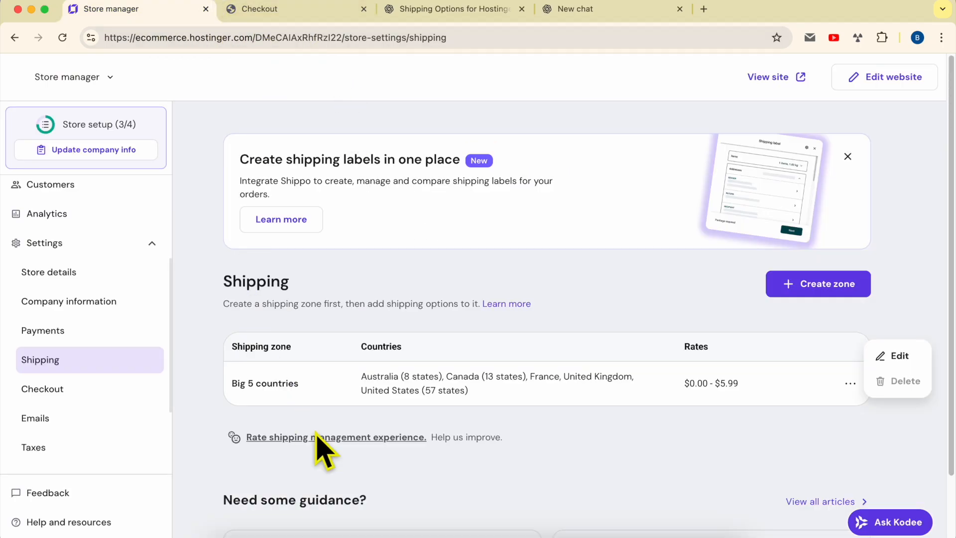
{"action": "scroll", "coordinate": [318, 364], "scroll_direction": "down", "scroll_amount": 3}
{"action": "left_click", "coordinate": [384, 311]}
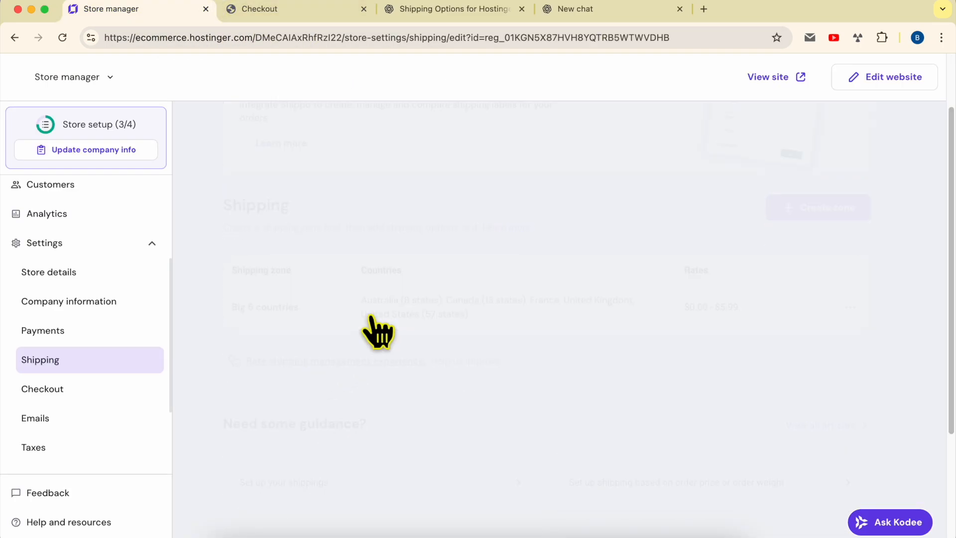
{"action": "scroll", "coordinate": [320, 252], "scroll_direction": "down", "scroll_amount": 3}
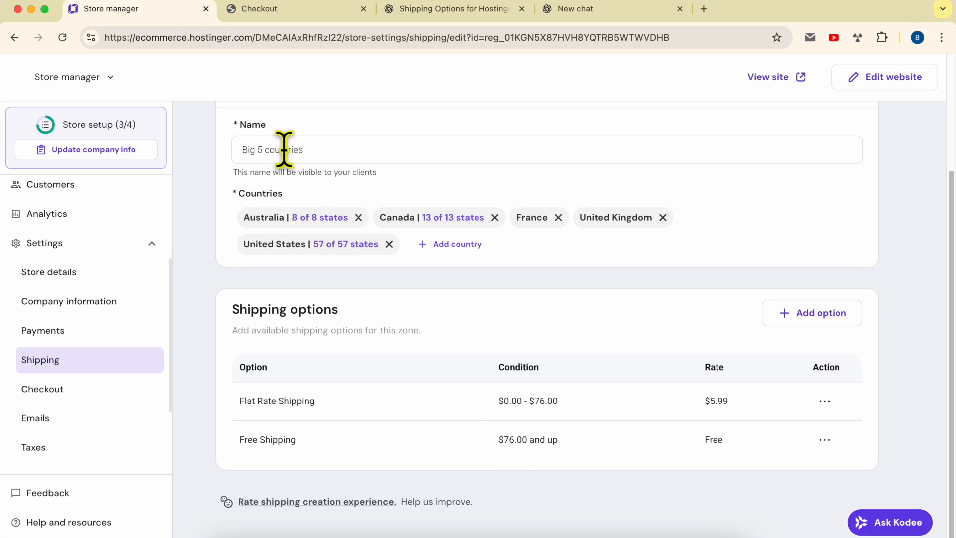
Step: Return to the live store's Set of Plates page, increase the bag's quantity to 3 and proceed to checkout
{"action": "left_click", "coordinate": [264, 10]}
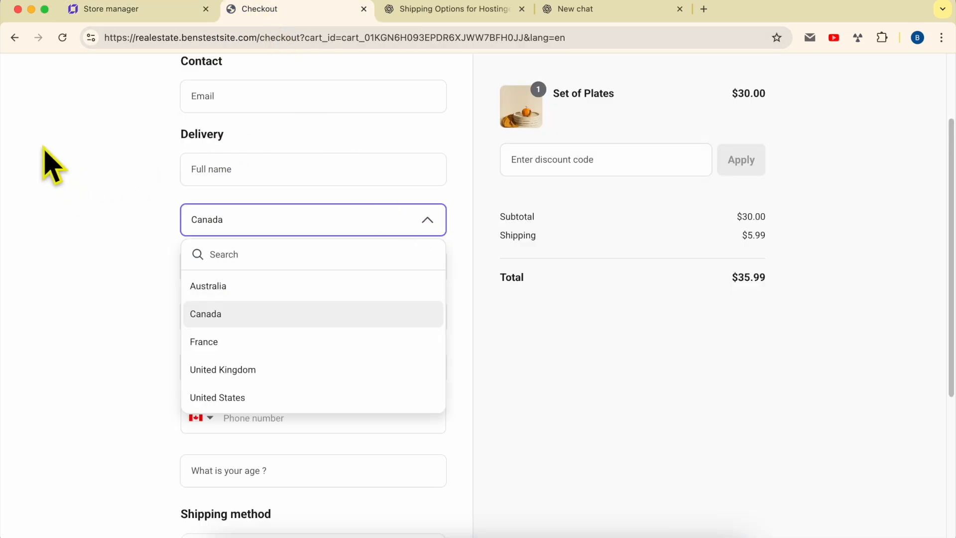
{"action": "scroll", "coordinate": [45, 124], "scroll_direction": "up", "scroll_amount": 3}
{"action": "left_click", "coordinate": [13, 37]}
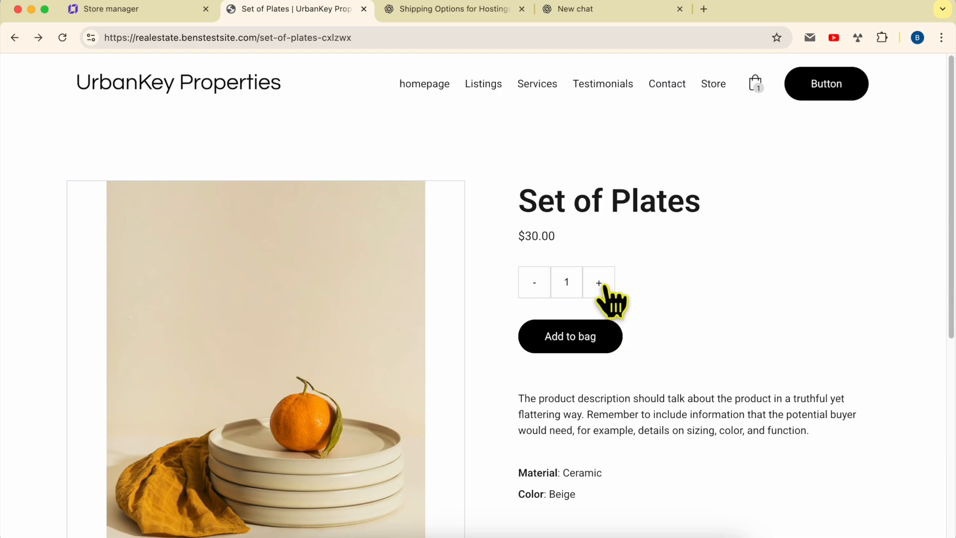
{"action": "left_click", "coordinate": [588, 335]}
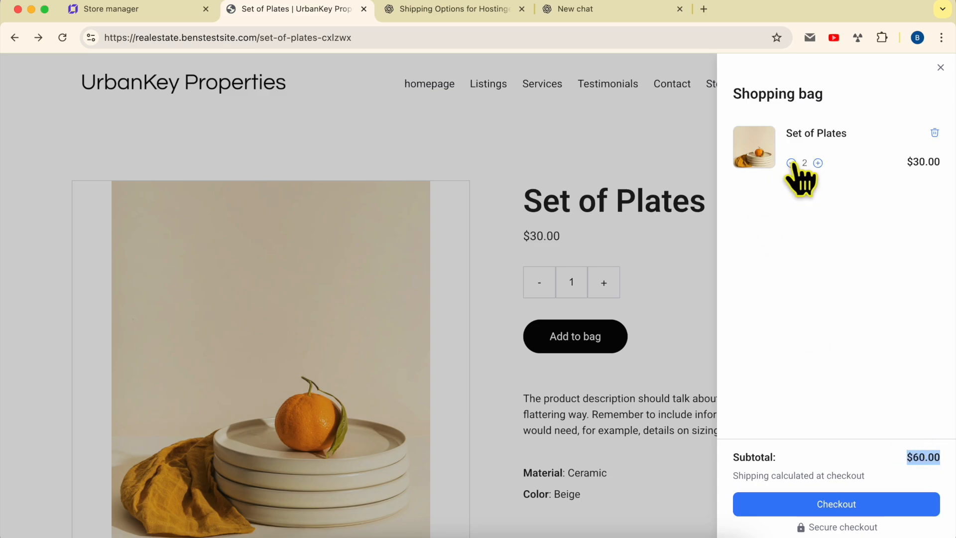
{"action": "left_click", "coordinate": [818, 163]}
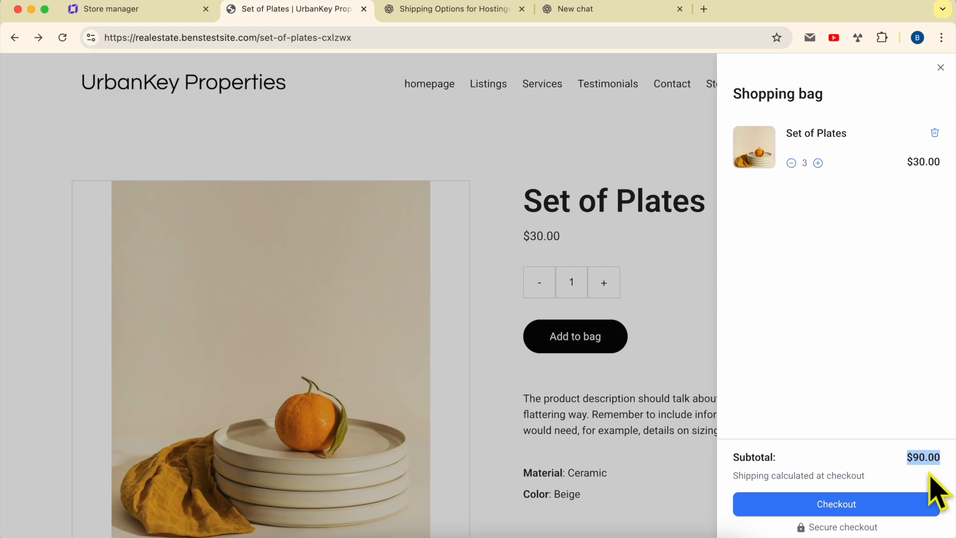
{"action": "left_click", "coordinate": [848, 508]}
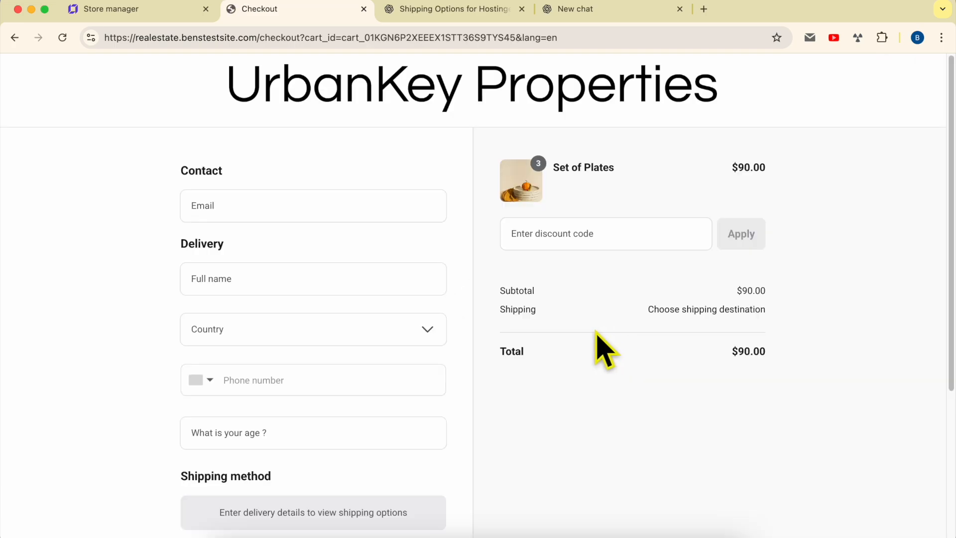
Step: Set the checkout's delivery destination to Australia with Queensland as the state
{"action": "left_click", "coordinate": [305, 330]}
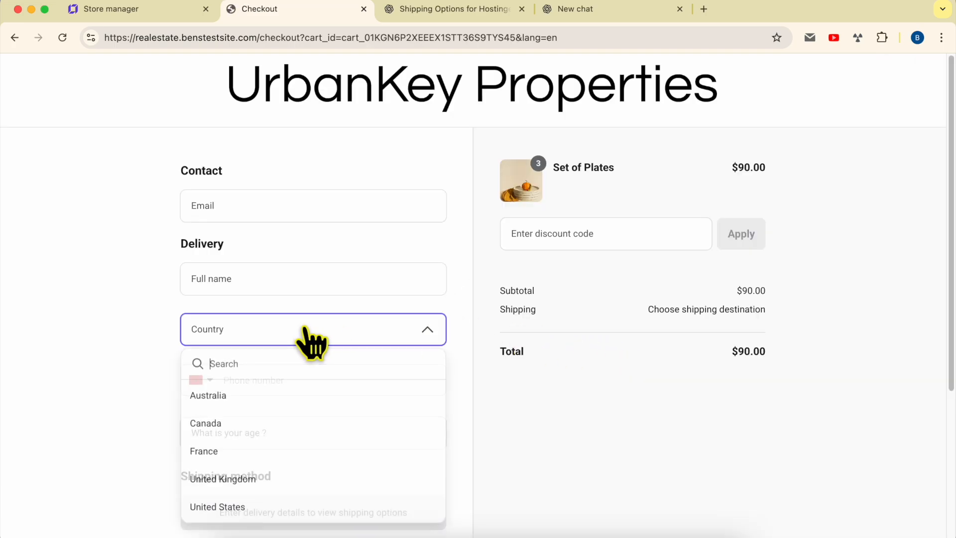
{"action": "left_click", "coordinate": [238, 398]}
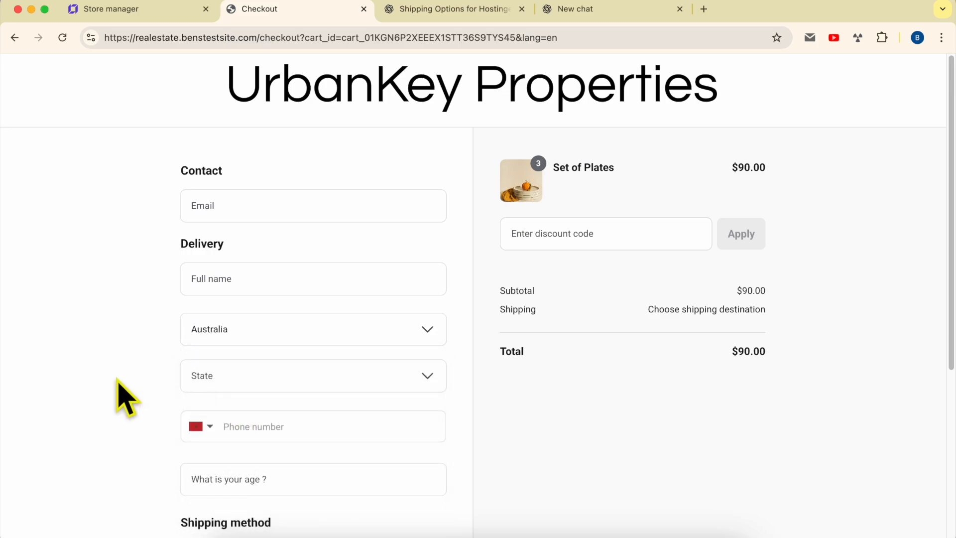
{"action": "left_click", "coordinate": [238, 381]}
{"action": "left_click", "coordinate": [245, 315]}
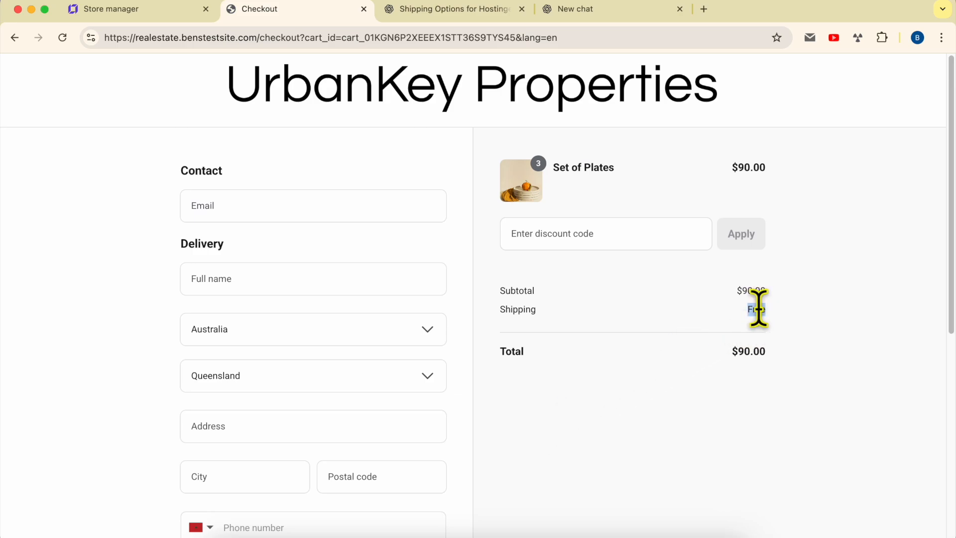
Step: Check the shipping charge in the order summary against the "Big 5 countries" zone's shipping options in Store manager
{"action": "mouse_move", "coordinate": [758, 309]}
{"action": "left_mouse_down"}
{"action": "mouse_move", "coordinate": [771, 326]}
{"action": "mouse_move", "coordinate": [749, 309]}
{"action": "left_mouse_up"}
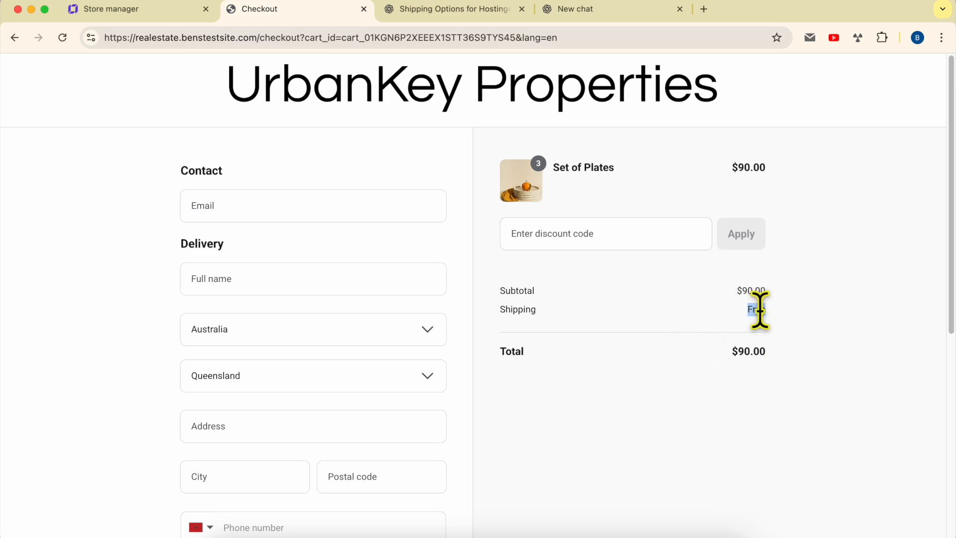
{"action": "left_click", "coordinate": [787, 321]}
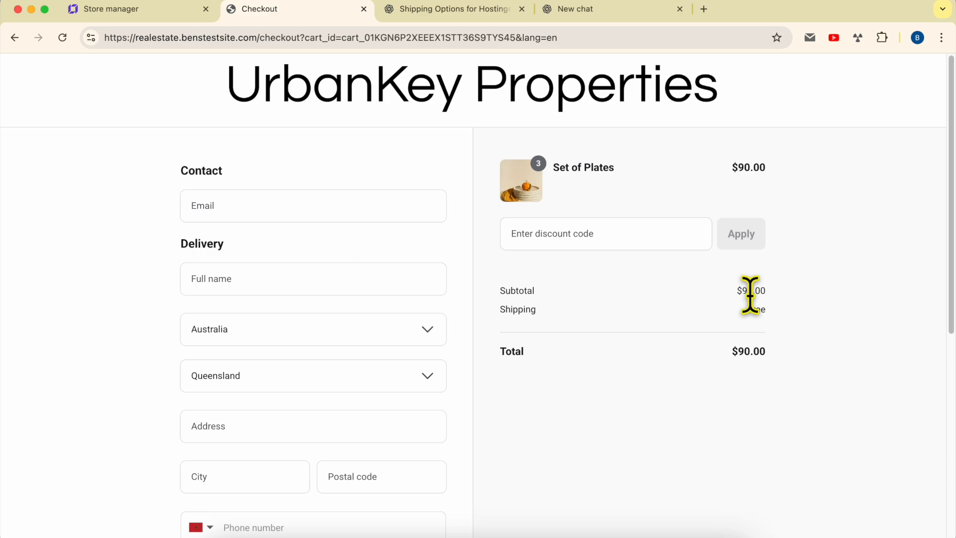
{"action": "left_click", "coordinate": [185, 10]}
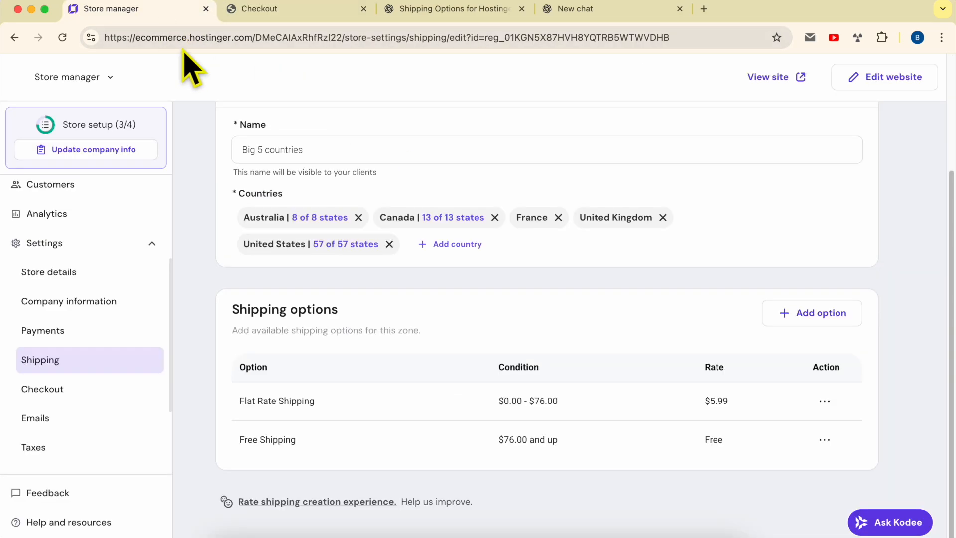